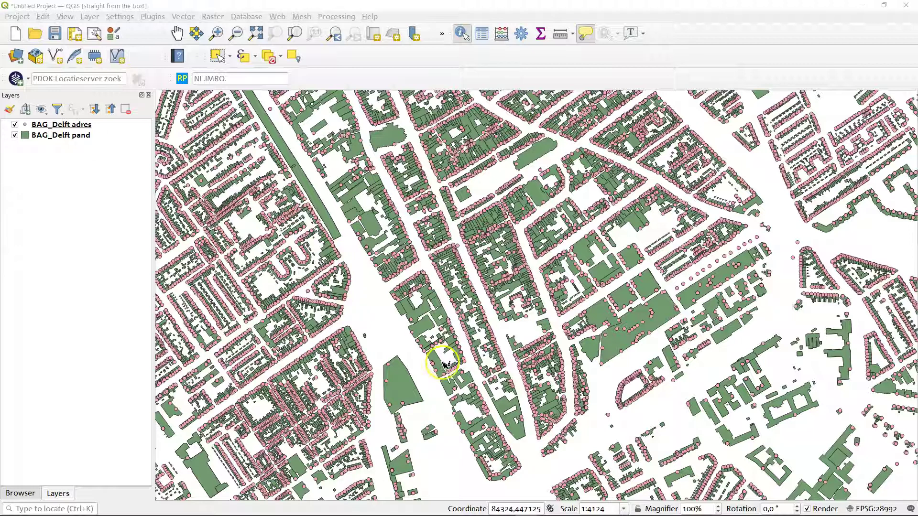
Step: Identify the large standalone building in the BAG_Delft pand layer and inspect its first record's pandstatus and einddatumtijdvakgeldigheid
left_click(55, 135)
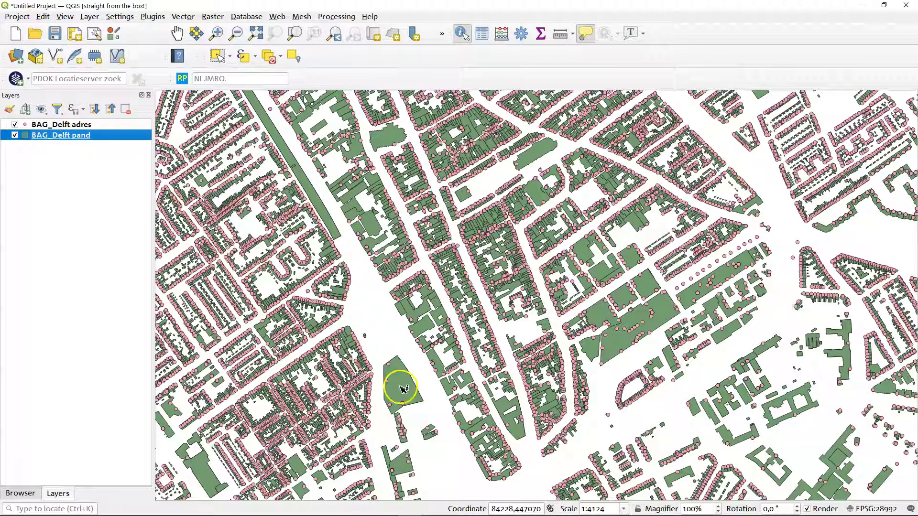
mouse_move(402, 388)
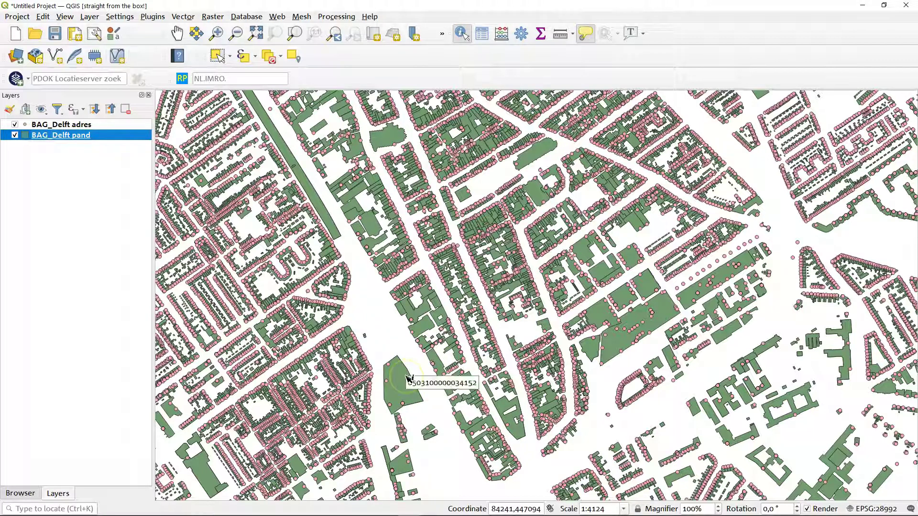
left_click(404, 380)
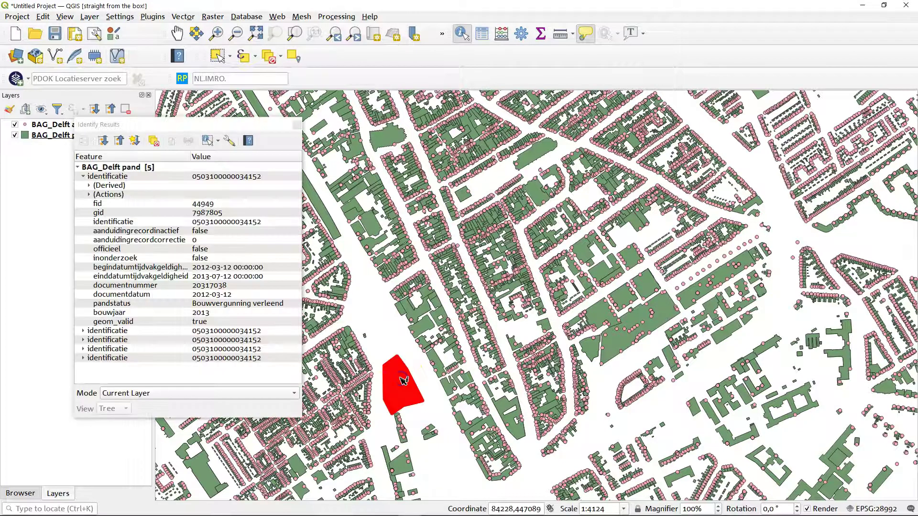
left_click(375, 397)
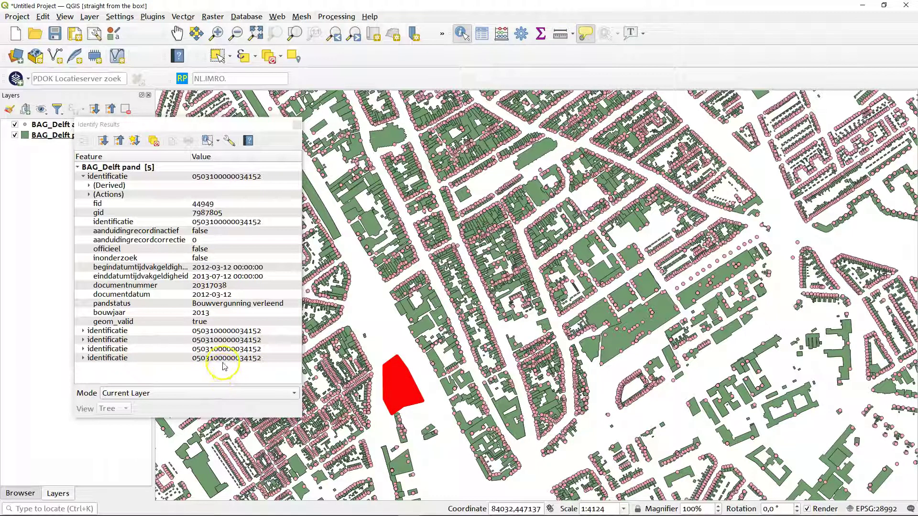
left_click(167, 304)
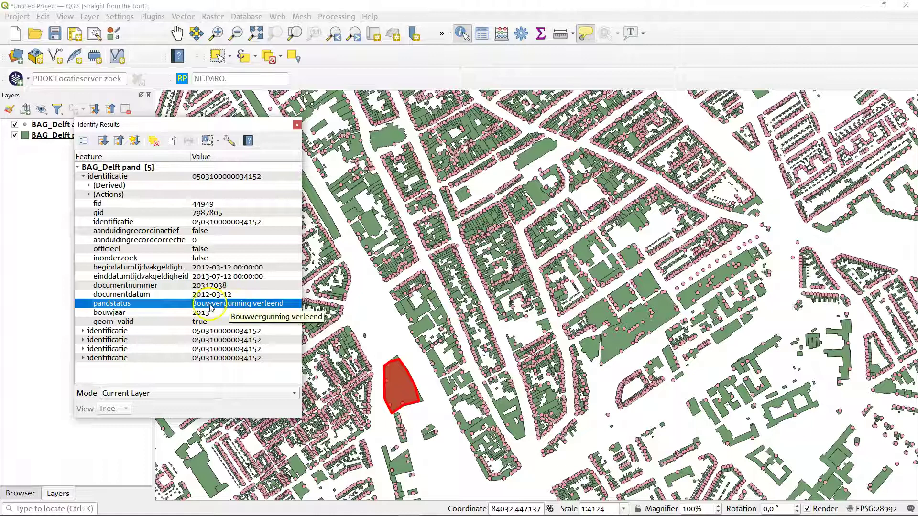
left_click(113, 277)
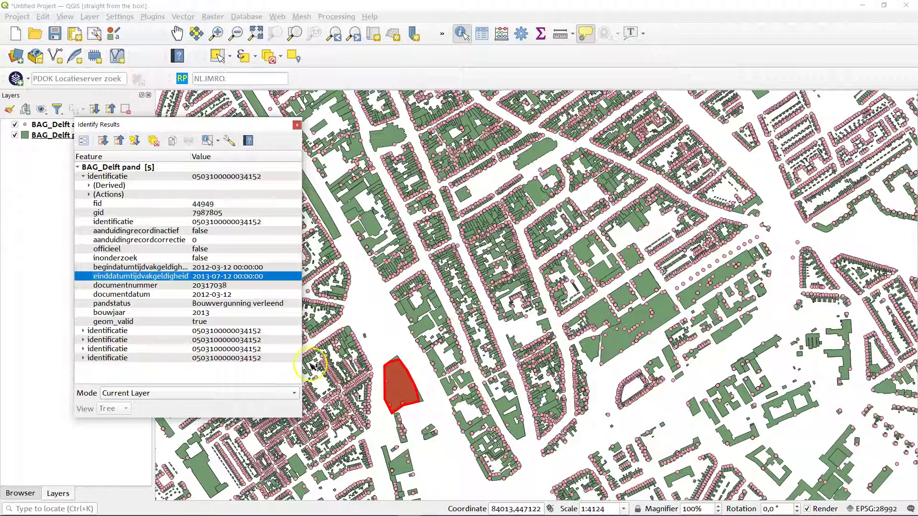
Step: Inspect the pandstatus and validity dates in the building's fourth record, and collapse that record
left_click(83, 348)
scroll(104, 352, "down", 4)
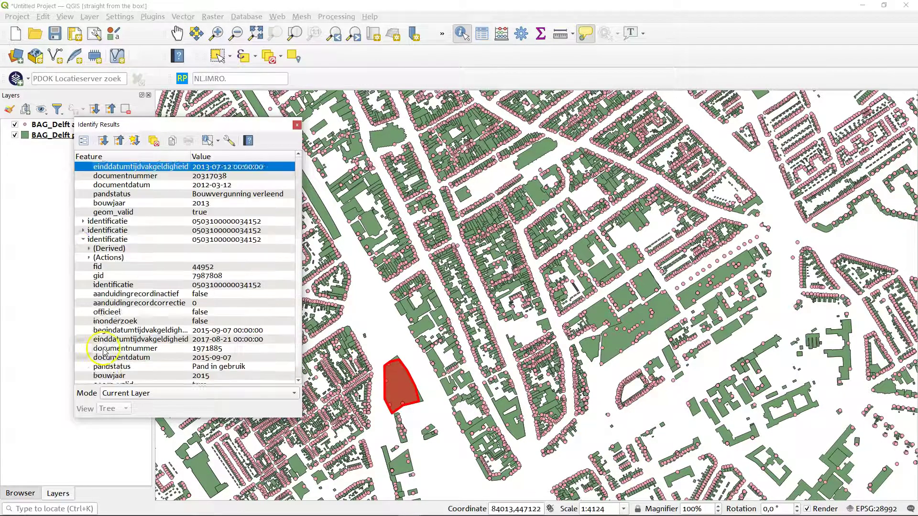
scroll(104, 351, "down", 1)
left_click(213, 349)
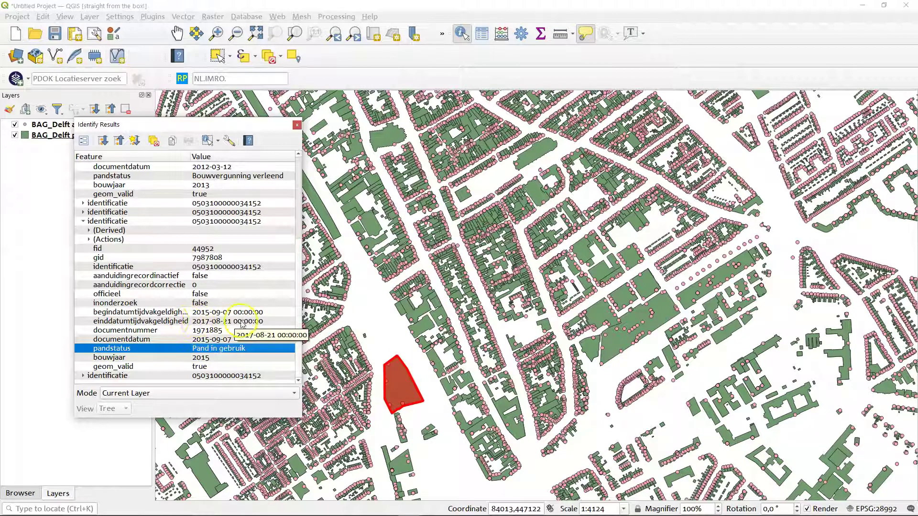
left_click(83, 221)
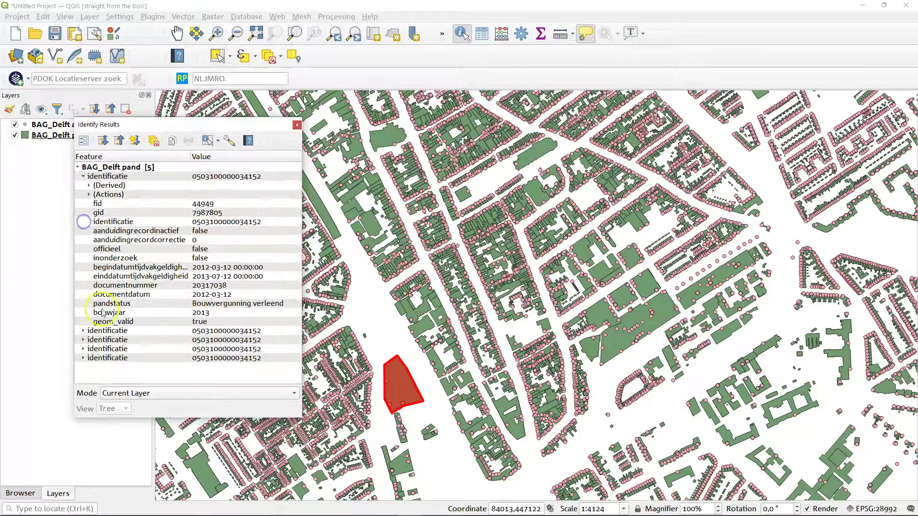
Step: Inspect the pandstatus and einddatumtijdvakgeldigheid in the building's last record, and close the identify results
left_click(126, 358)
left_click(83, 357)
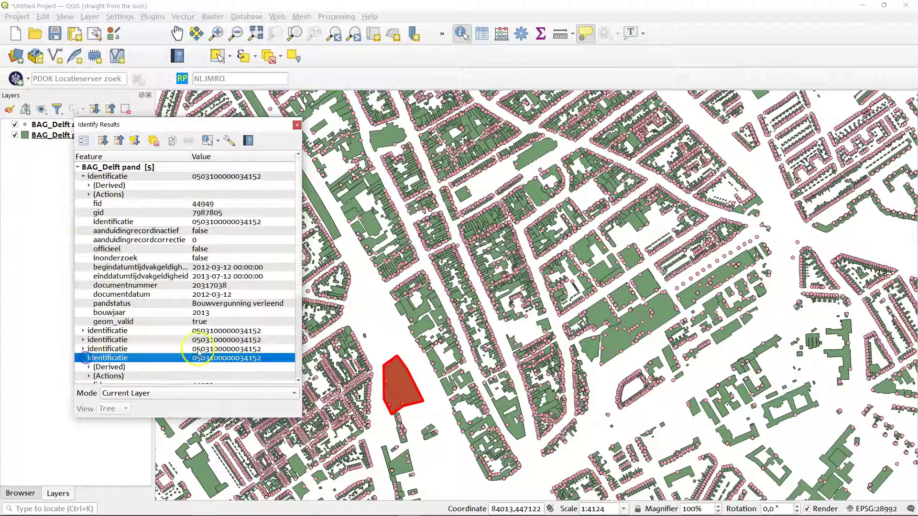
scroll(218, 343, "down", 2)
left_click(219, 358)
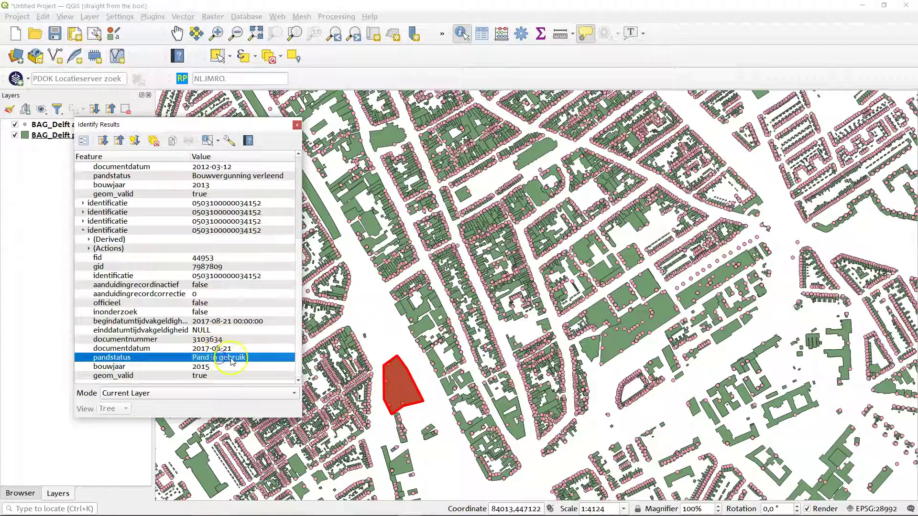
left_click(215, 330)
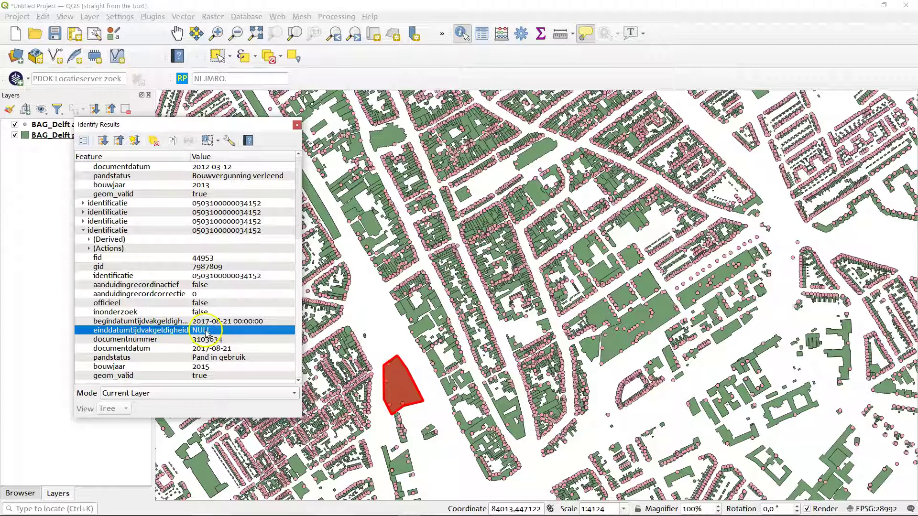
left_click(297, 124)
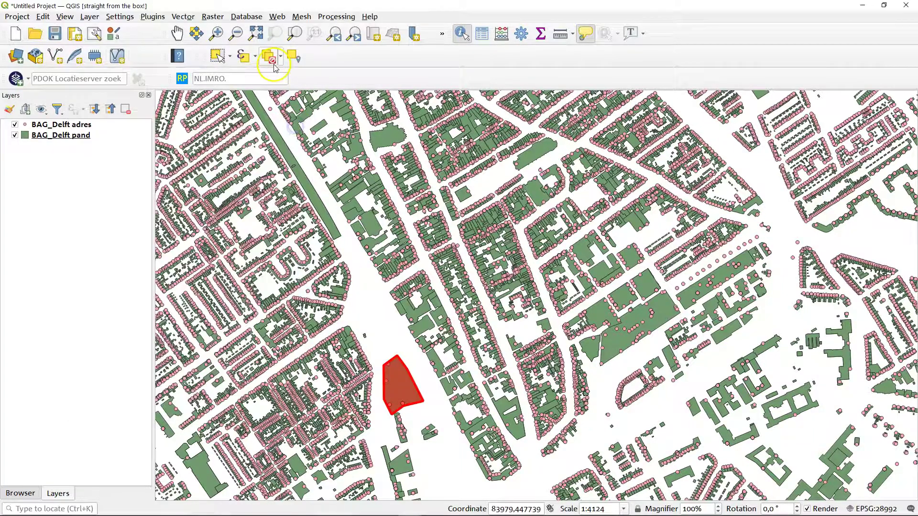
Step: Start a select-by-expression query on BAG_Delft pand with the condition "einddatumtijdvakgeldigheid" IS NULL followed by AND
left_click(252, 57)
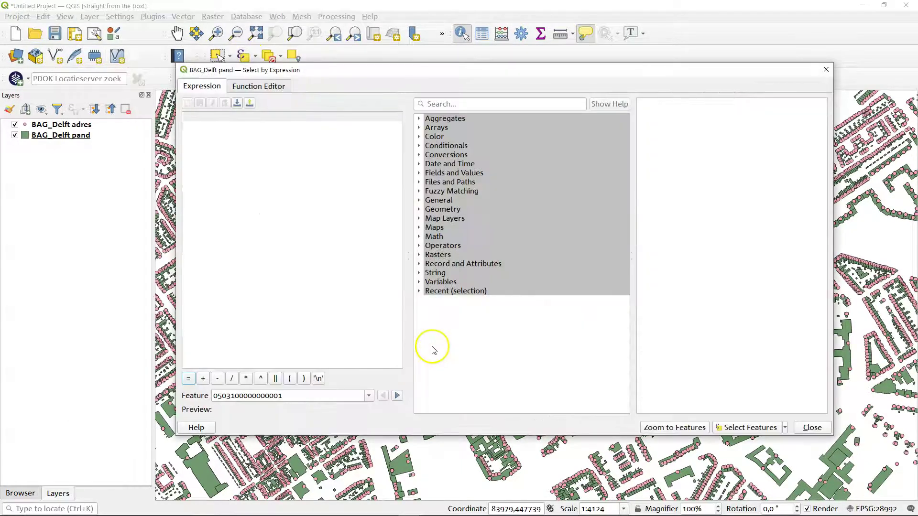
left_click(419, 173)
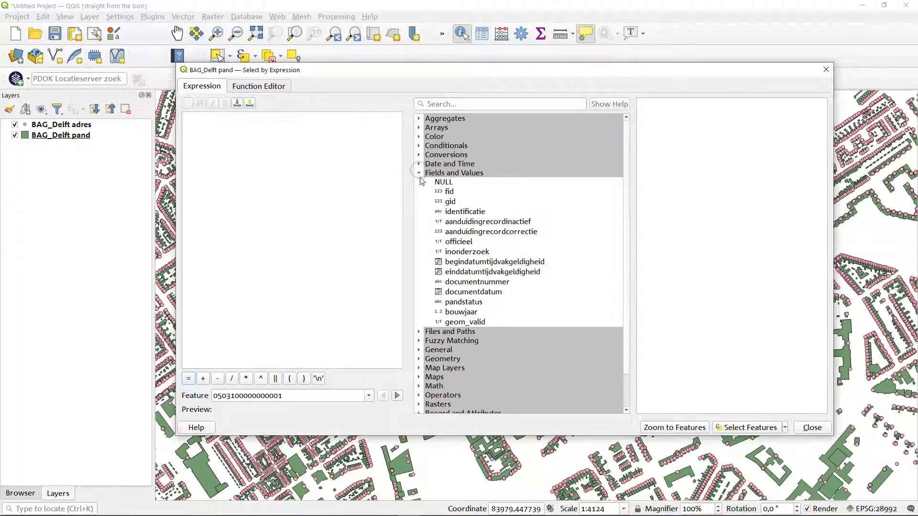
left_click(471, 273)
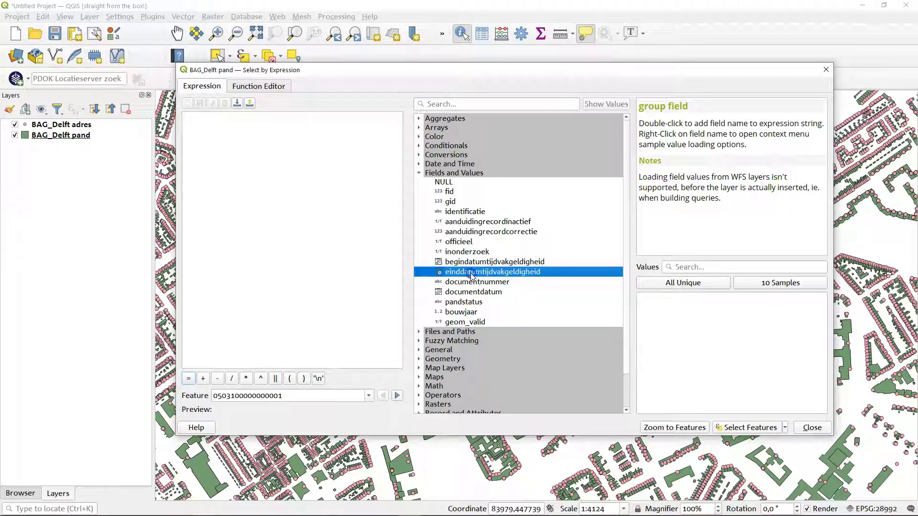
double_click(471, 272)
type("IS NULL")
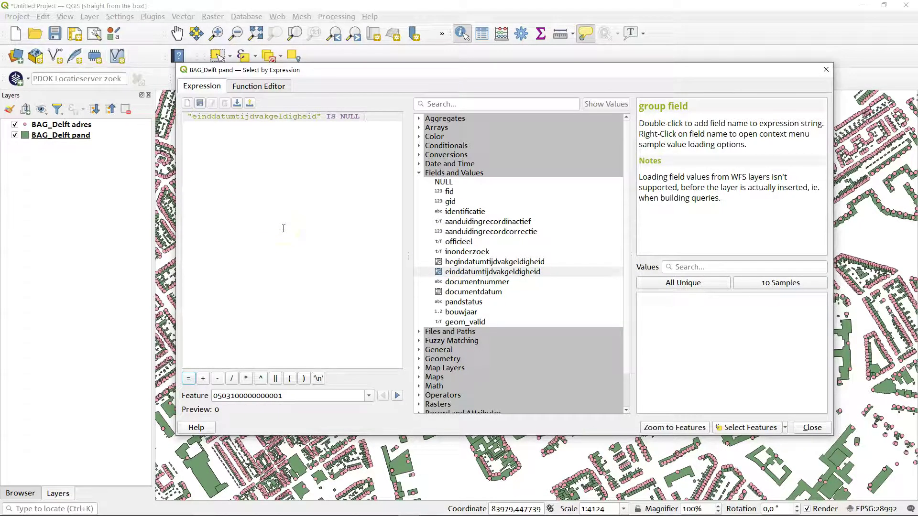
key("Return")
type("AND")
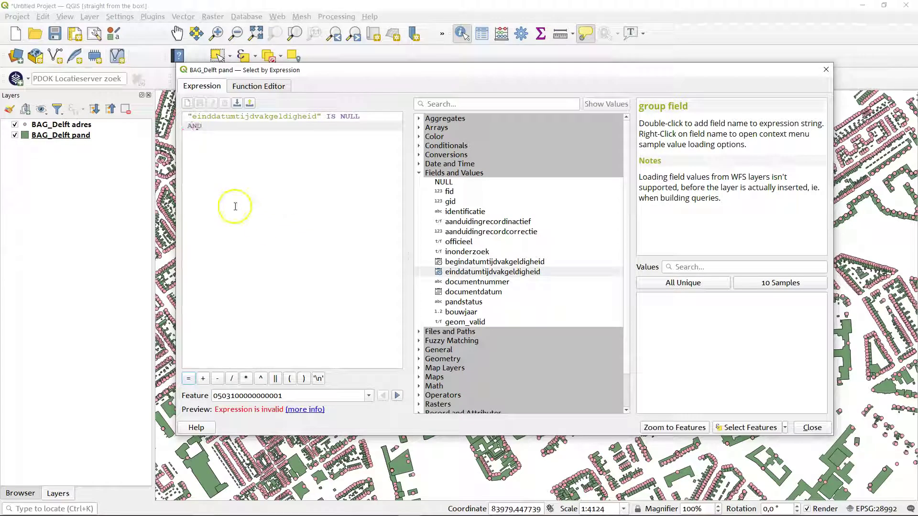
Step: Complete the selection expression with the condition "pandstatus" = 'Pand in gebruik', using the field's unique values
double_click(466, 302)
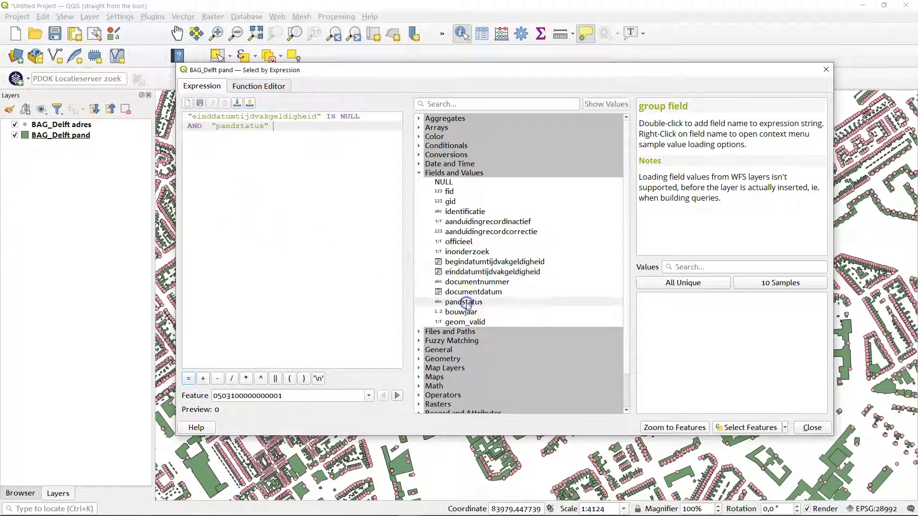
left_click(674, 284)
left_click(668, 343)
double_click(668, 343)
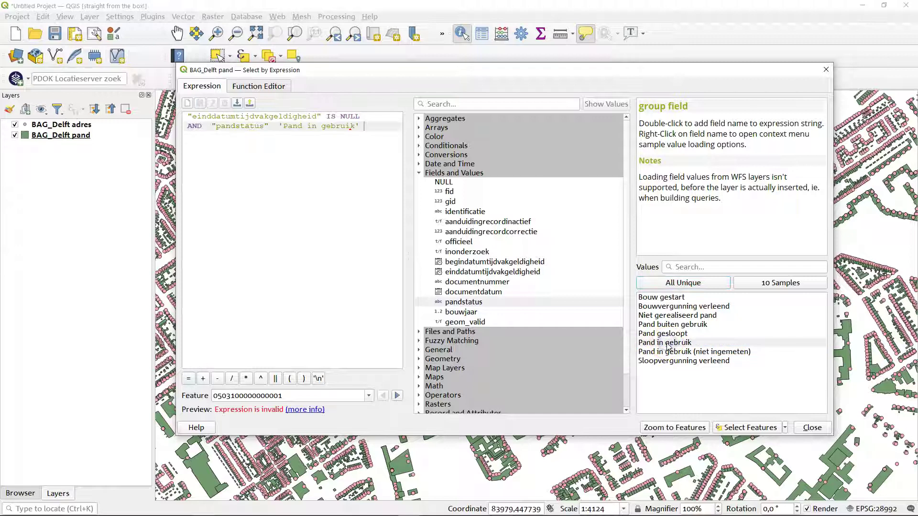
left_click(273, 126)
type("=")
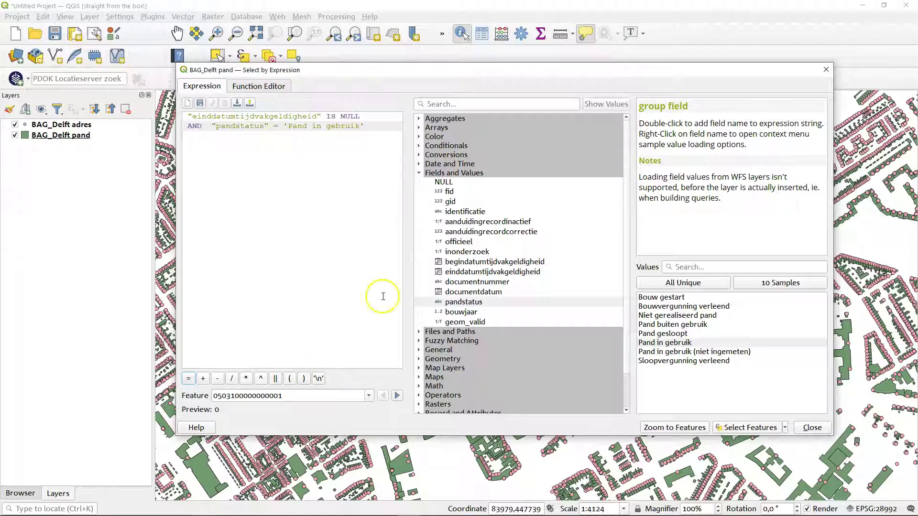
Step: Select the buildings matching the expression, close the query dialog, and hide the BAG_Delft adres layer
left_click(751, 430)
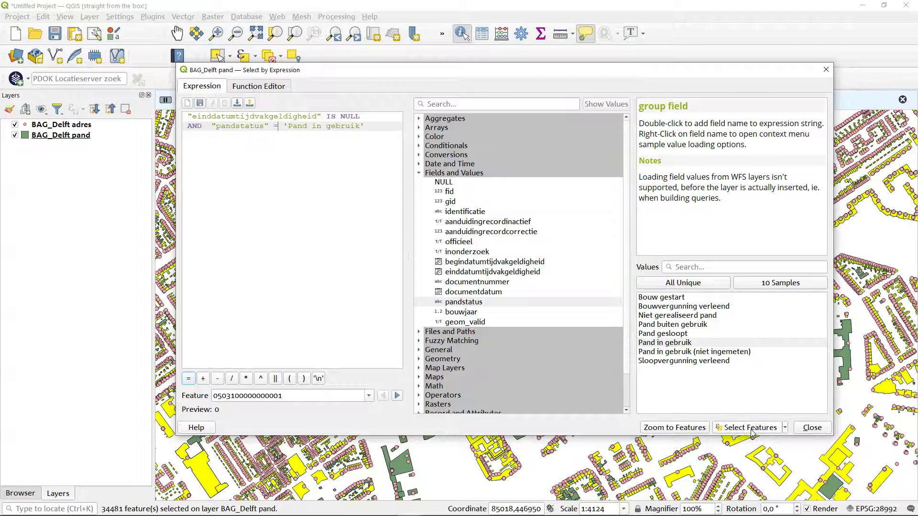
left_click(812, 427)
left_click(366, 318)
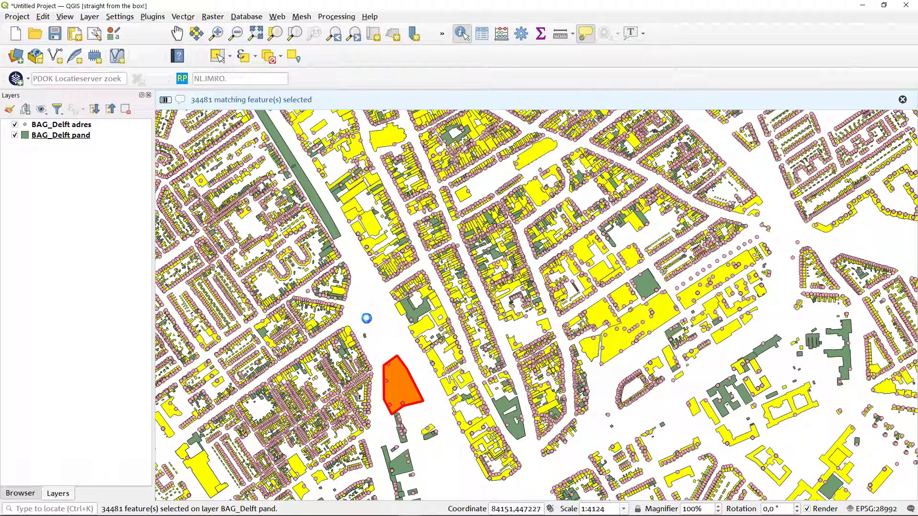
left_click(15, 124)
mouse_move(220, 317)
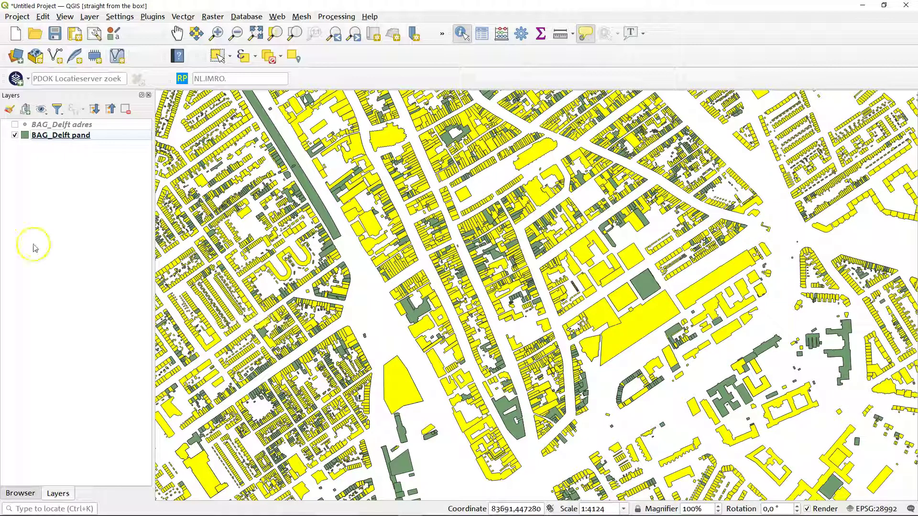
Step: Set up an export of the selected BAG_Delft pand features to a GeoPackage named functiemix on the desktop
right_click(50, 136)
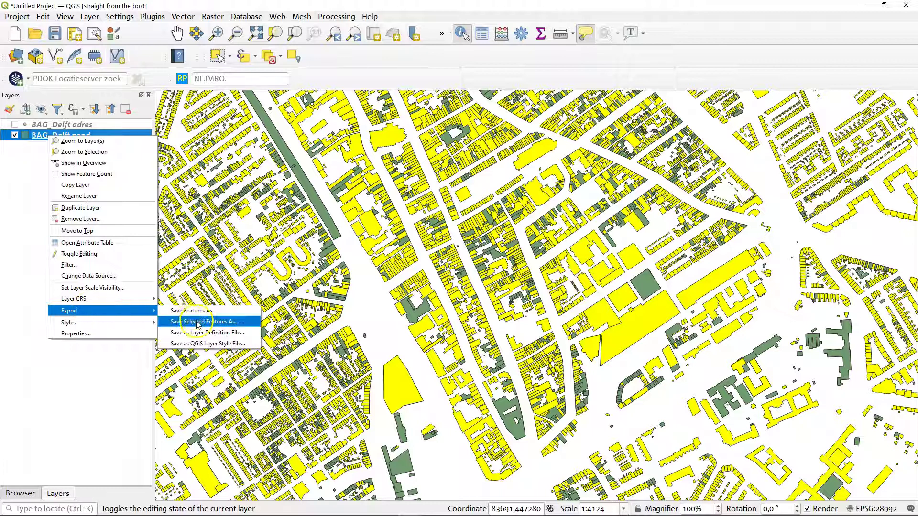
left_click(228, 324)
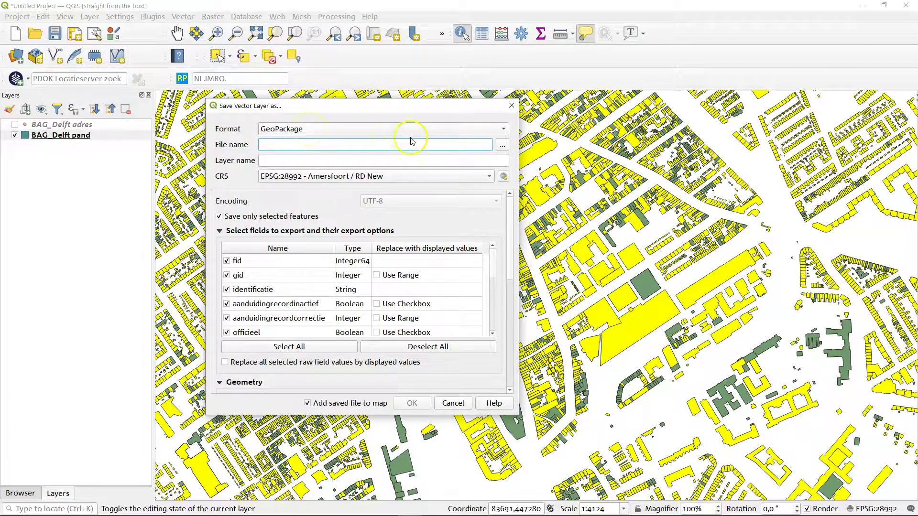
left_click(501, 145)
left_click(414, 467)
type("func")
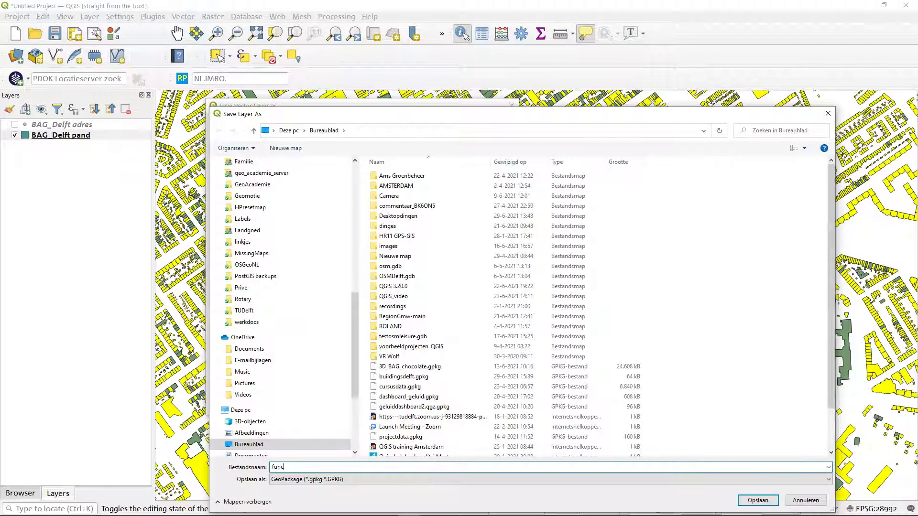
type("tiemix")
left_click(770, 506)
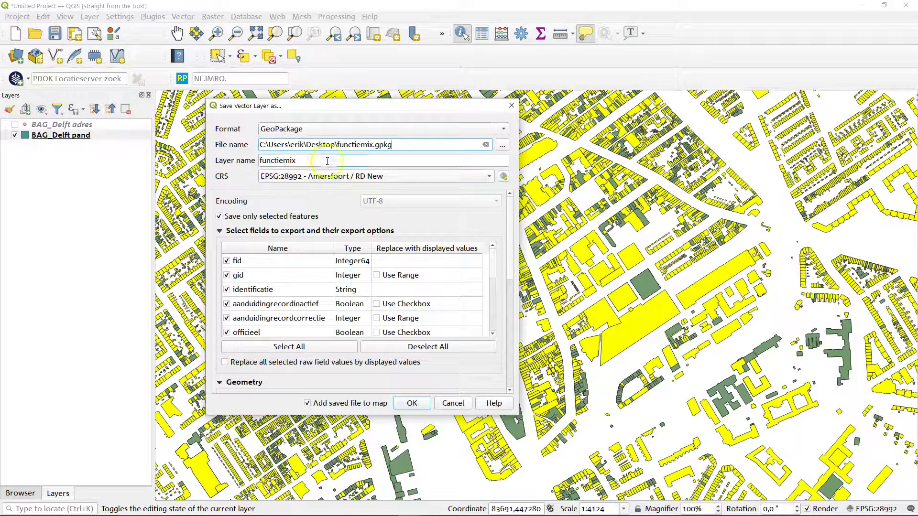
Step: Set the exported layer's name to pand
left_click_drag(335, 161, 224, 163)
type("pand")
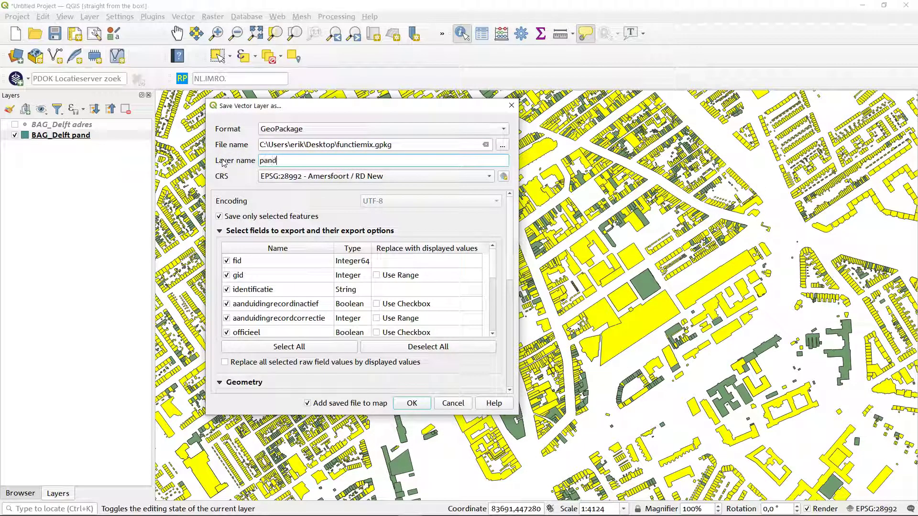
left_click(274, 180)
left_click(235, 222)
Step: Clear all fields from the export selection and enable the fid and bouwjaar fields
scroll(287, 277, "down", 3)
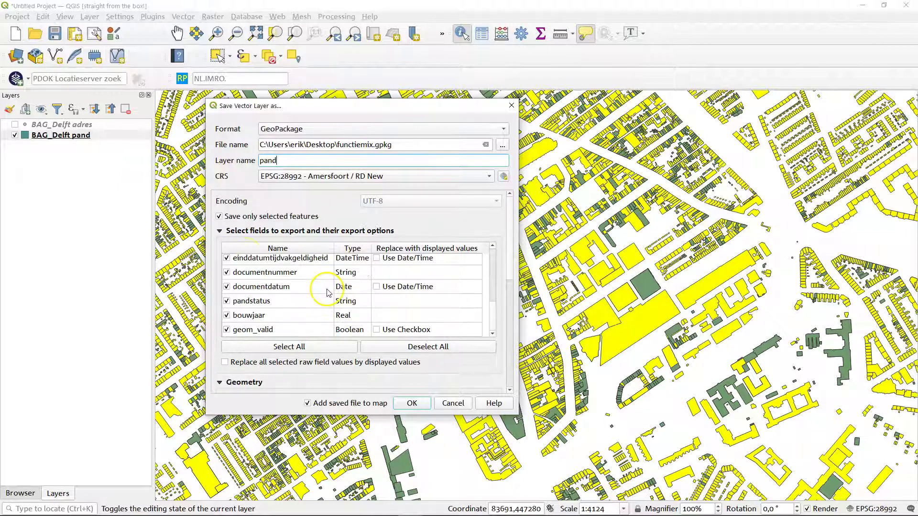
left_click(421, 346)
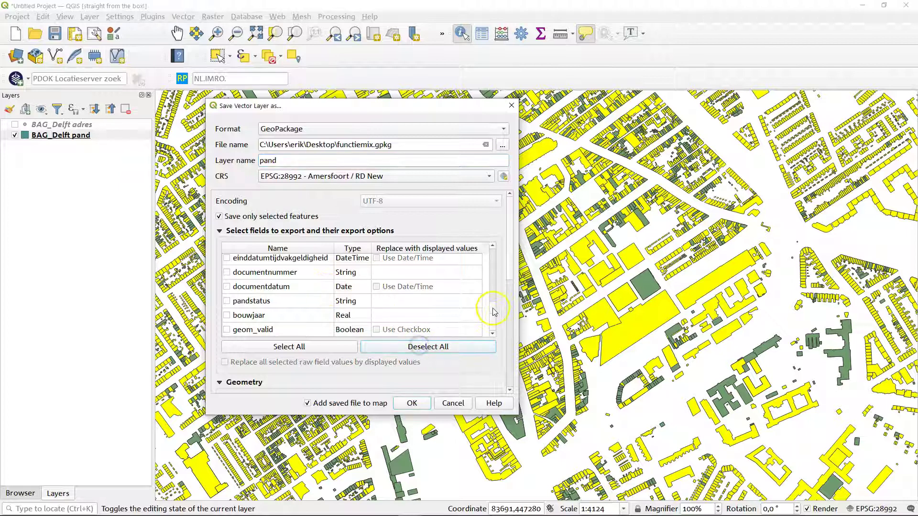
left_click(492, 246)
left_click(231, 263)
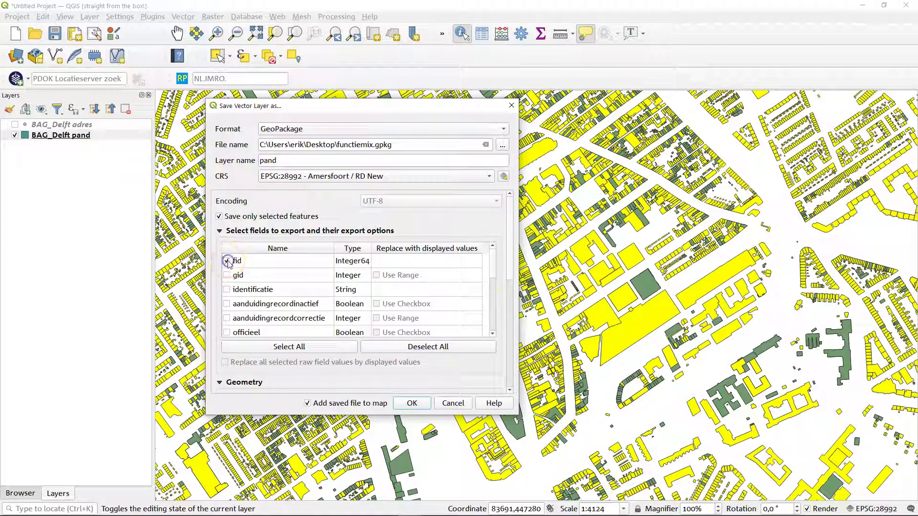
left_click(277, 289)
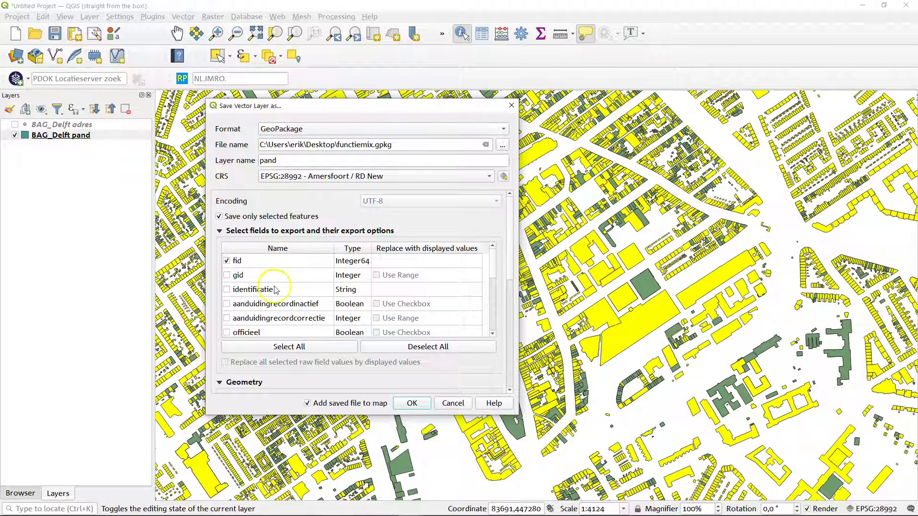
left_click(278, 290)
scroll(280, 292, "down", 3)
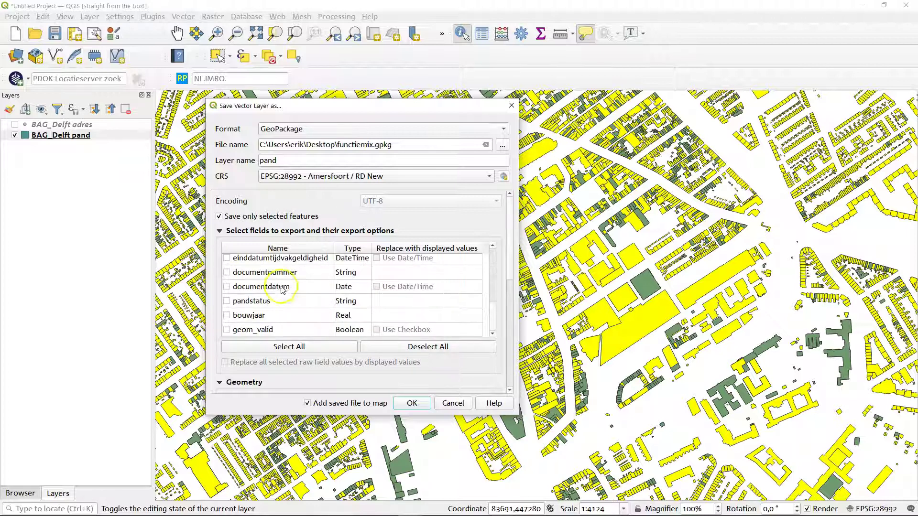
left_click(234, 317)
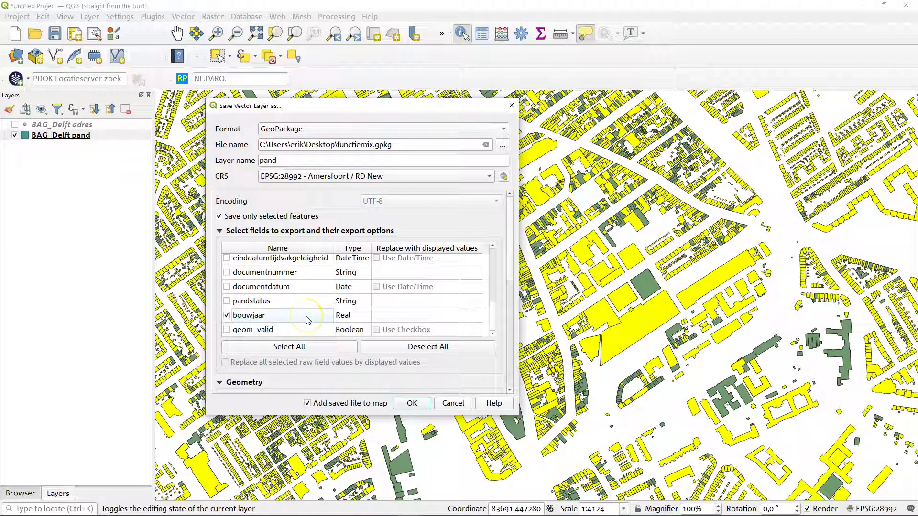
Step: Run the export of the selected buildings with the chosen settings and hide the original BAG_Delft pand layer
scroll(307, 320, "down", 1)
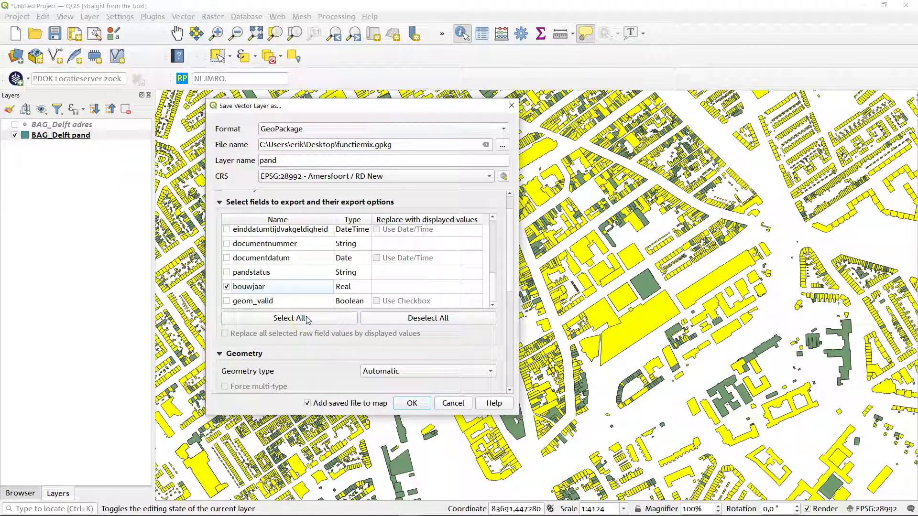
left_click(414, 404)
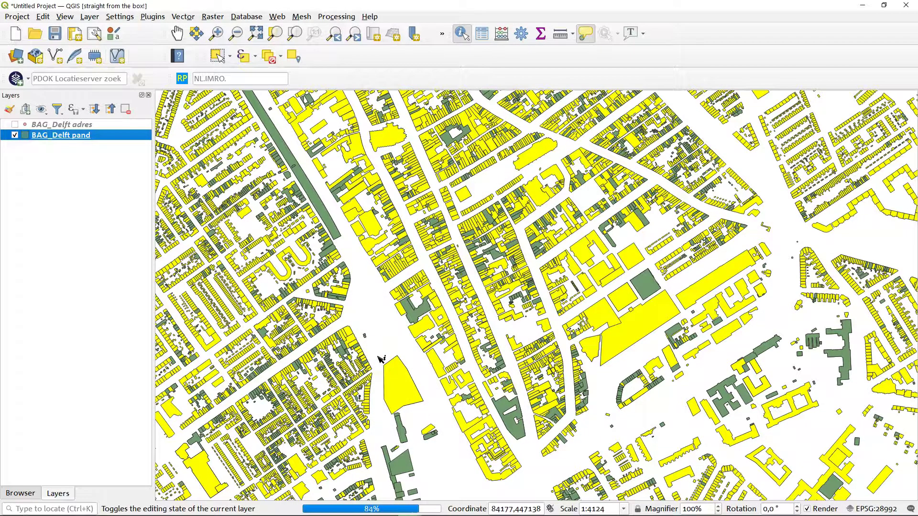
left_click(16, 147)
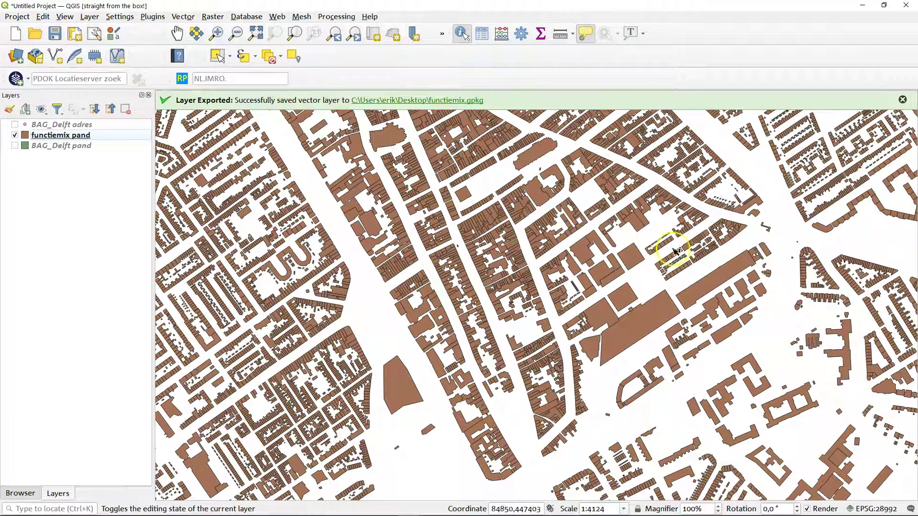
Step: Identify the large station building in the functiemix pand layer, check its bouwjaar and identificatie attributes, and close the results
left_click(396, 383)
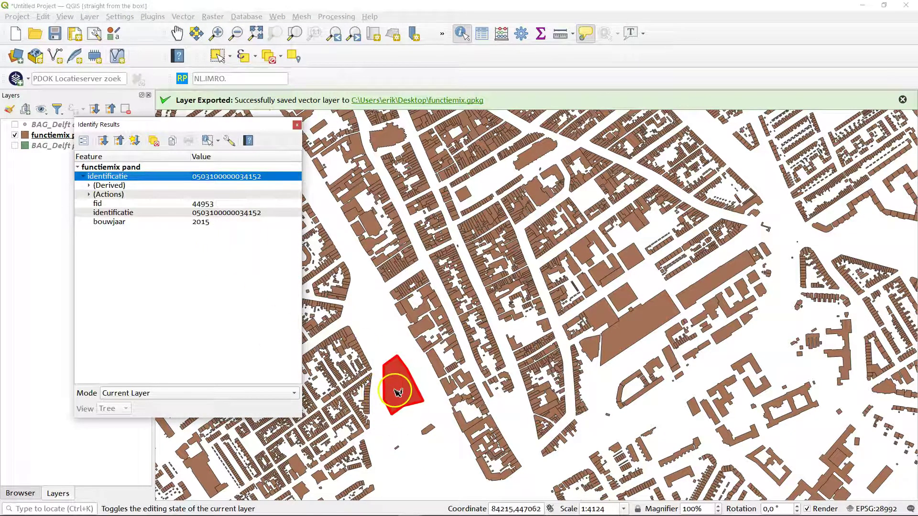
left_click(132, 224)
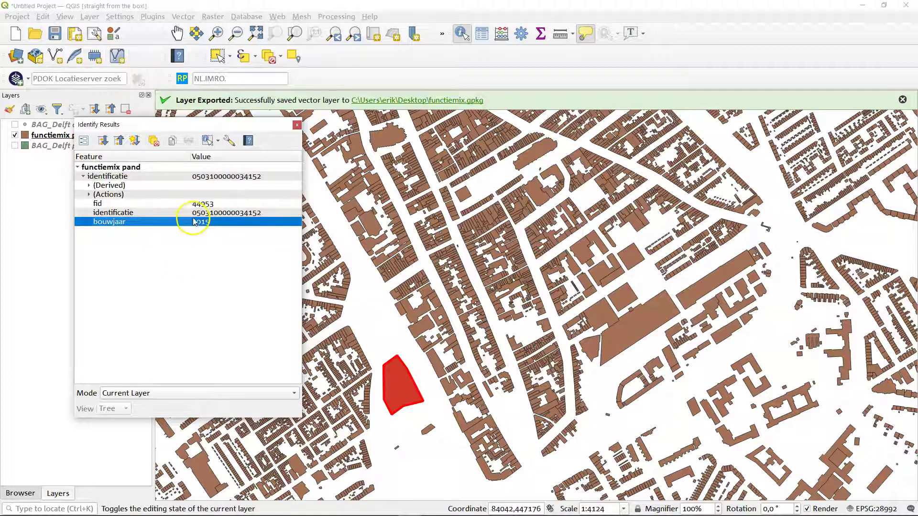
left_click(196, 213)
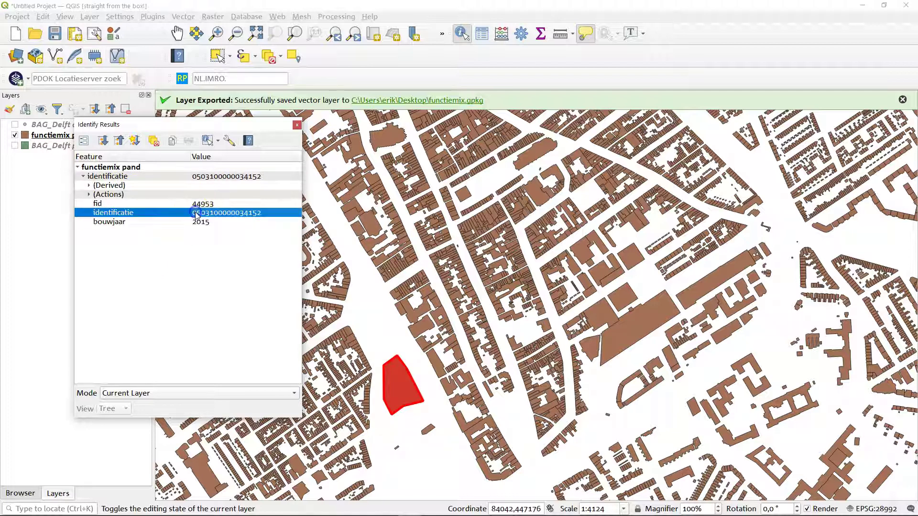
left_click(297, 125)
left_click(369, 334)
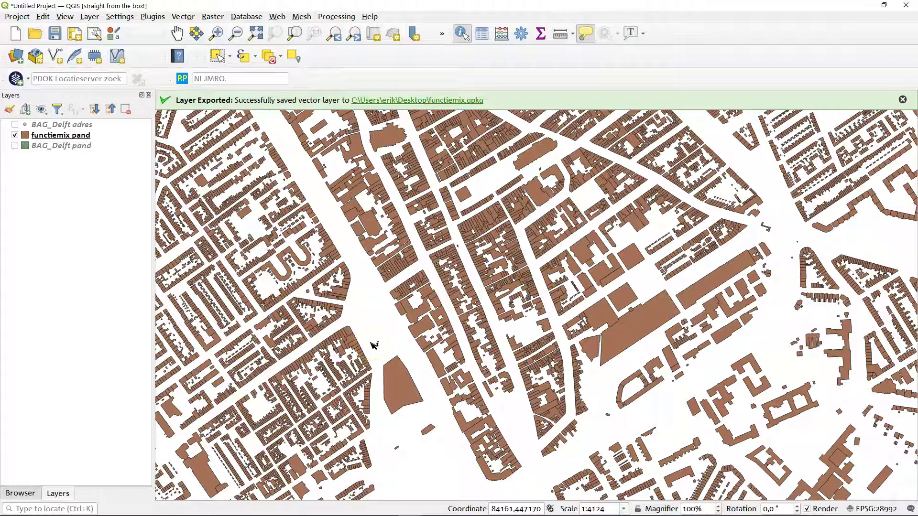
Step: Hide the functiemix pand layer and show the BAG_Delft adres layer instead
left_click(15, 135)
left_click(15, 124)
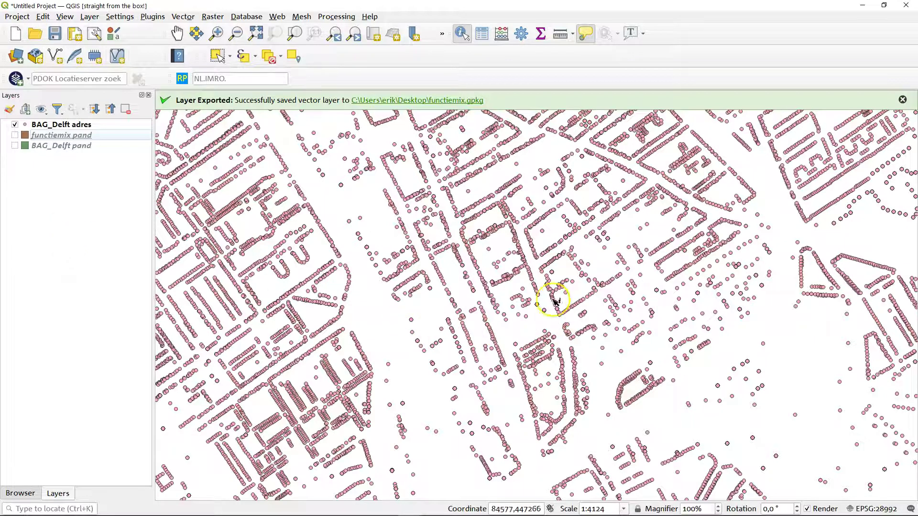
scroll(554, 301, "up", 1)
Step: Identify four address points in the city centre, compare their verblijfsobjectgebruiksdoel attribute, and close the results
left_click(516, 354)
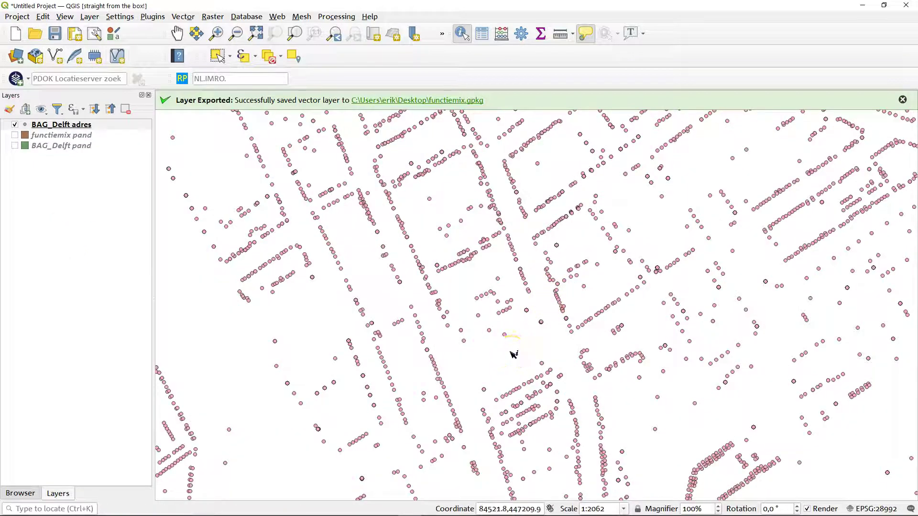
left_click(506, 336)
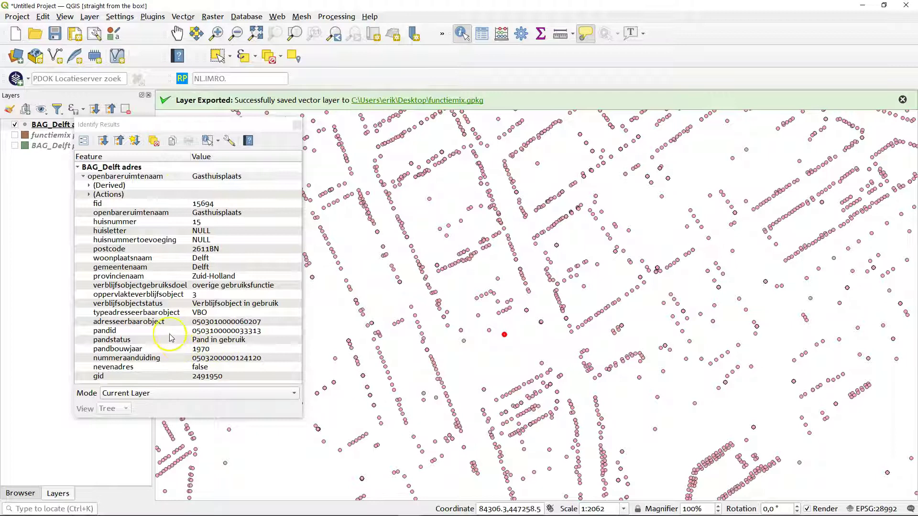
left_click(211, 285)
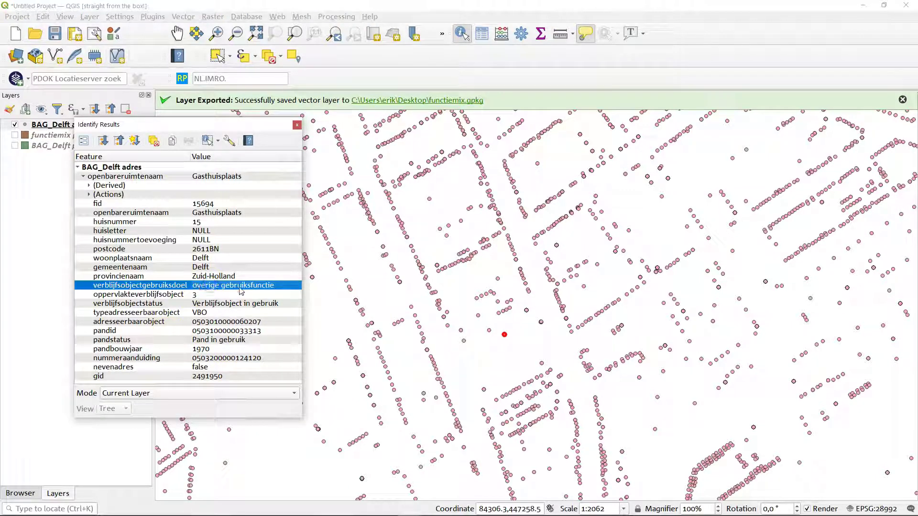
left_click(489, 332)
left_click(246, 285)
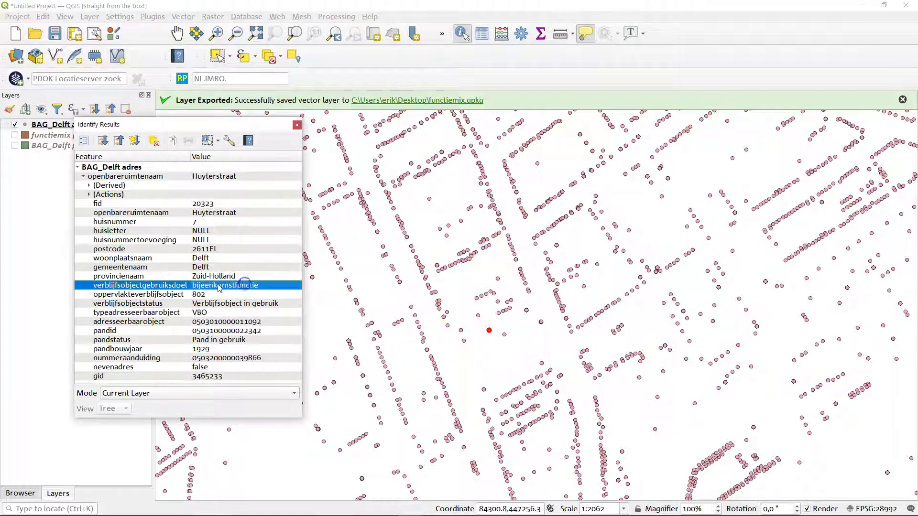
left_click(499, 281)
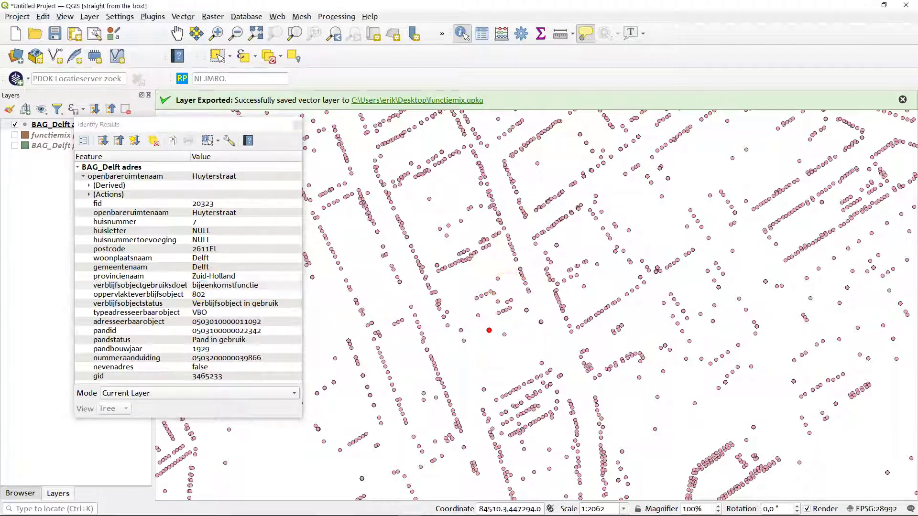
left_click(246, 286)
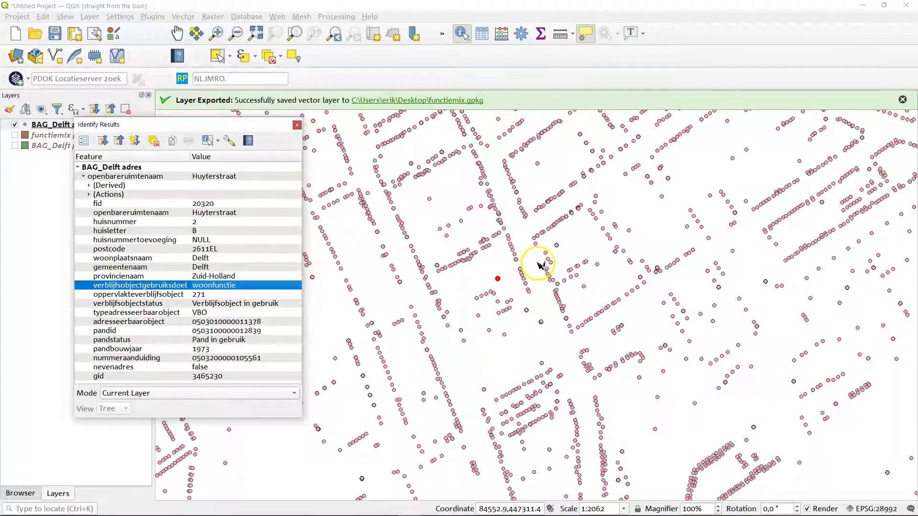
left_click(515, 259)
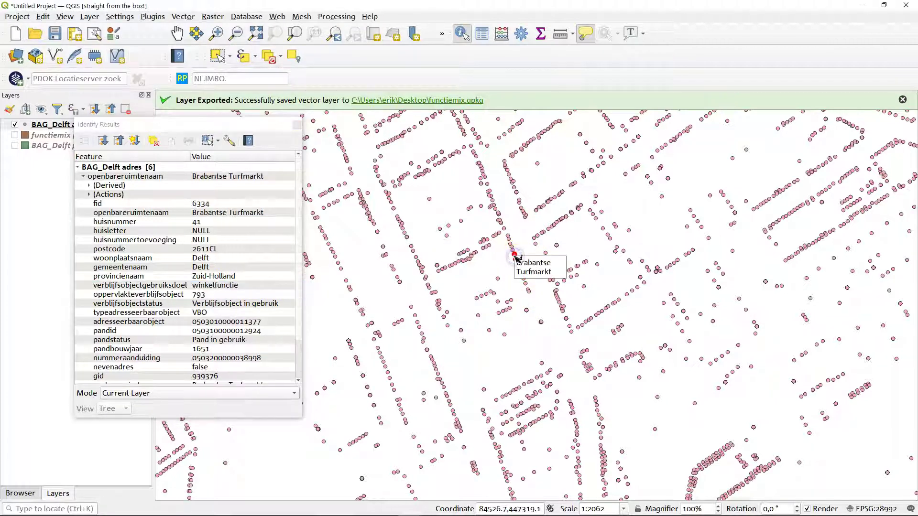
left_click(254, 281)
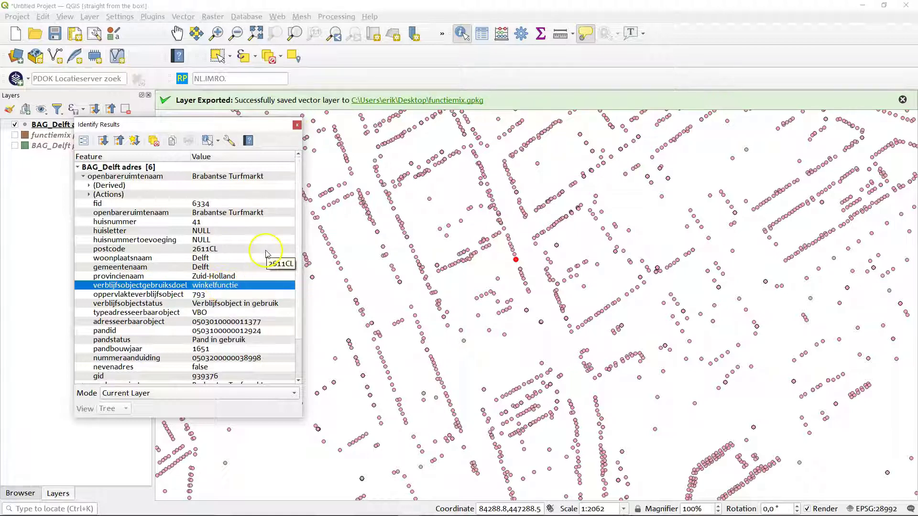
left_click(297, 125)
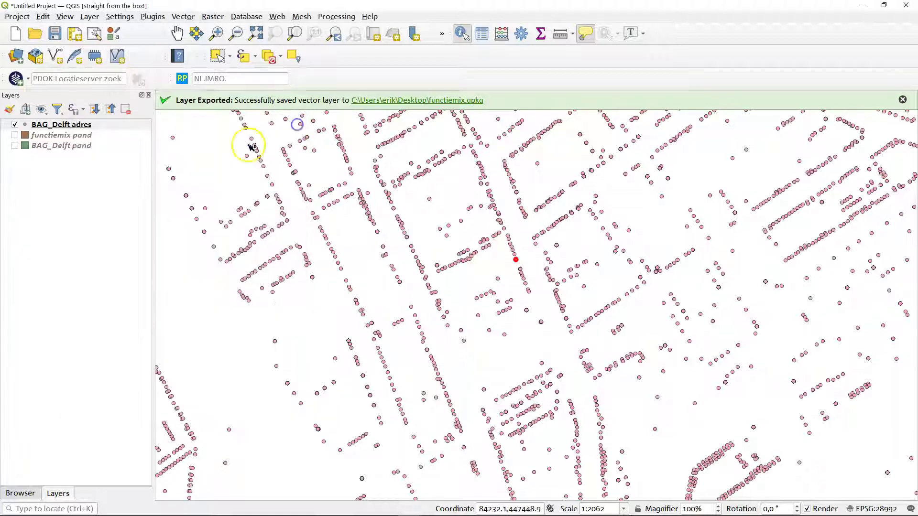
Step: Show the functiemix pand layer beneath the address points and compare both layers around the large station building
left_click(15, 135)
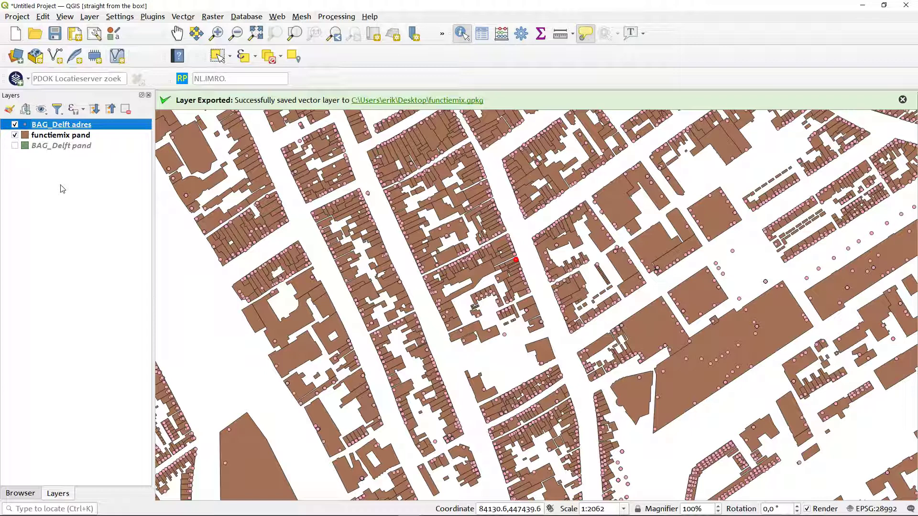
left_click(205, 305)
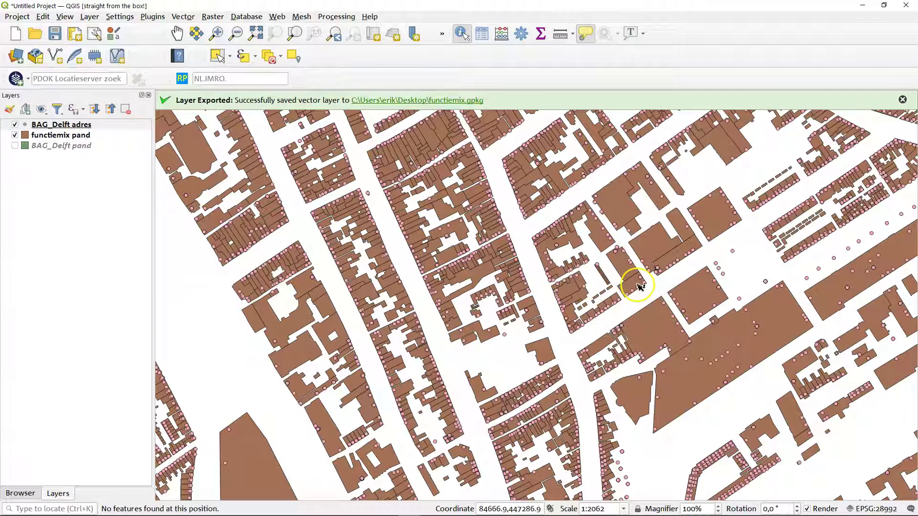
scroll(678, 290, "down", 3)
scroll(635, 287, "up", 3)
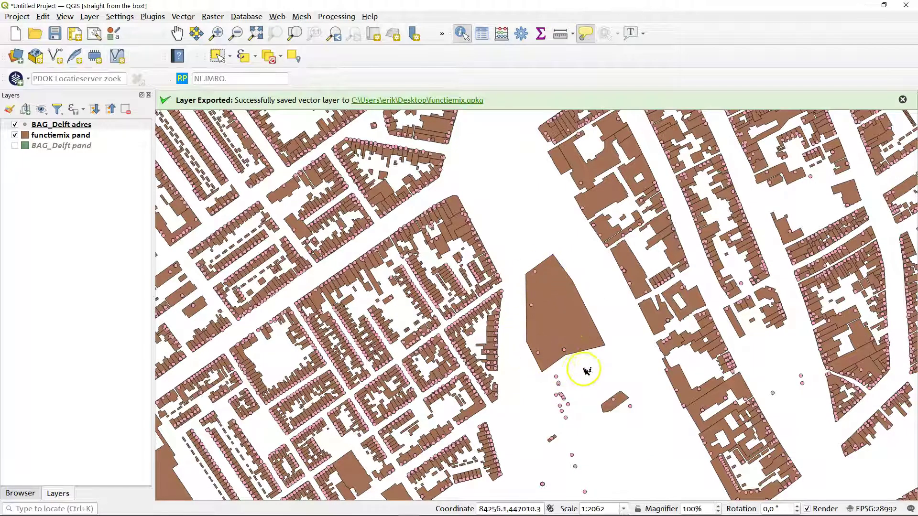
left_click(105, 250)
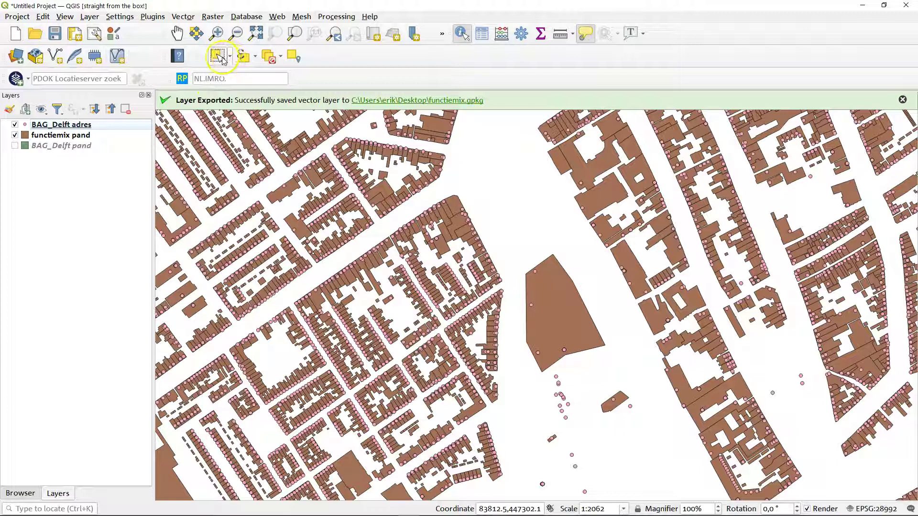
Step: Select the BAG_Delft adres points inside the large station building by drawing a selection polygon around its outline
left_click(230, 56)
left_click(222, 82)
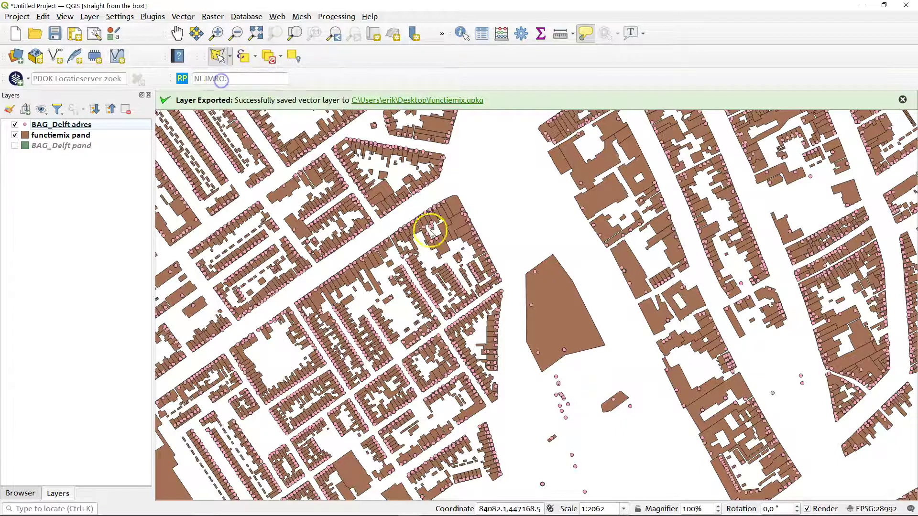
left_click(520, 263)
left_click(557, 242)
left_click(620, 357)
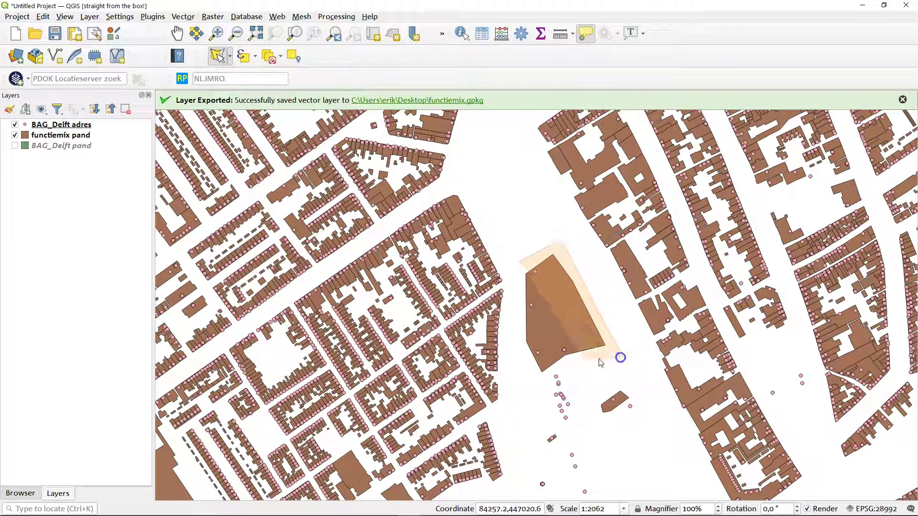
left_click(531, 375)
right_click(517, 310)
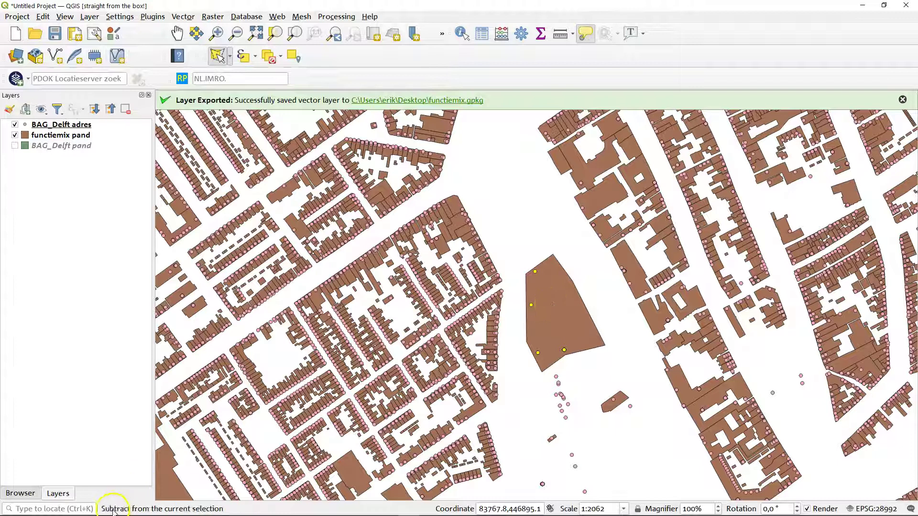
left_click(555, 321)
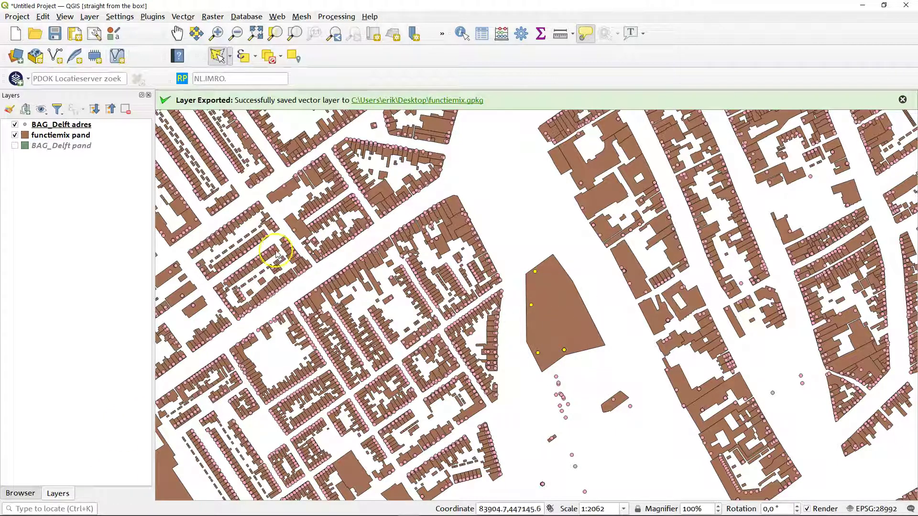
Step: Open the attribute table of BAG_Delft adres and limit it to the selected features
right_click(67, 125)
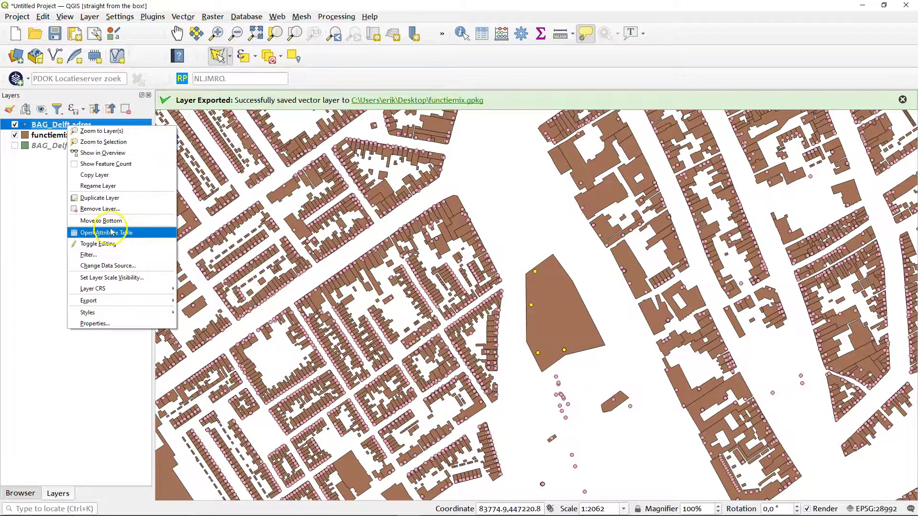
left_click(111, 233)
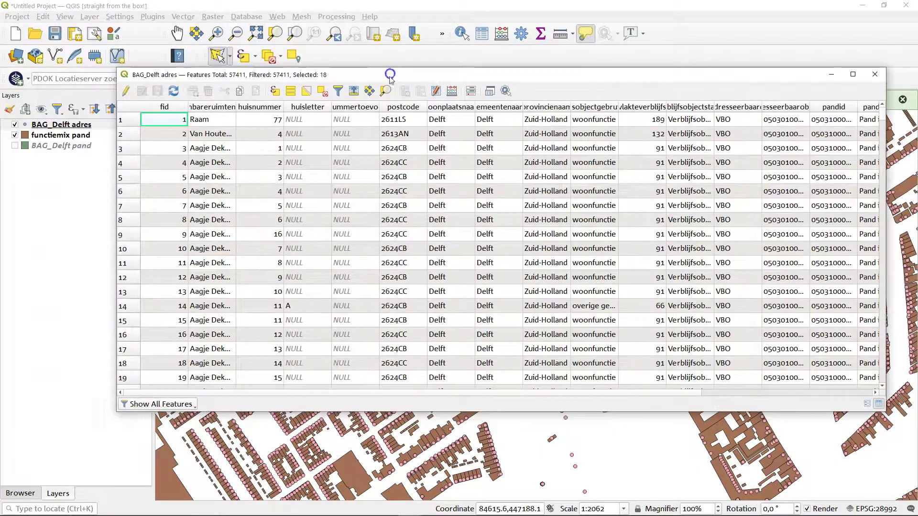
left_click(181, 404)
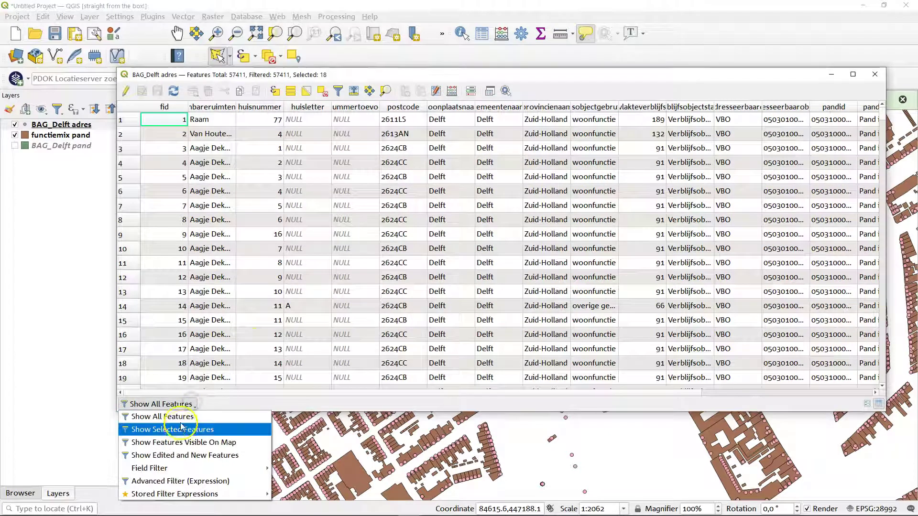
left_click(201, 430)
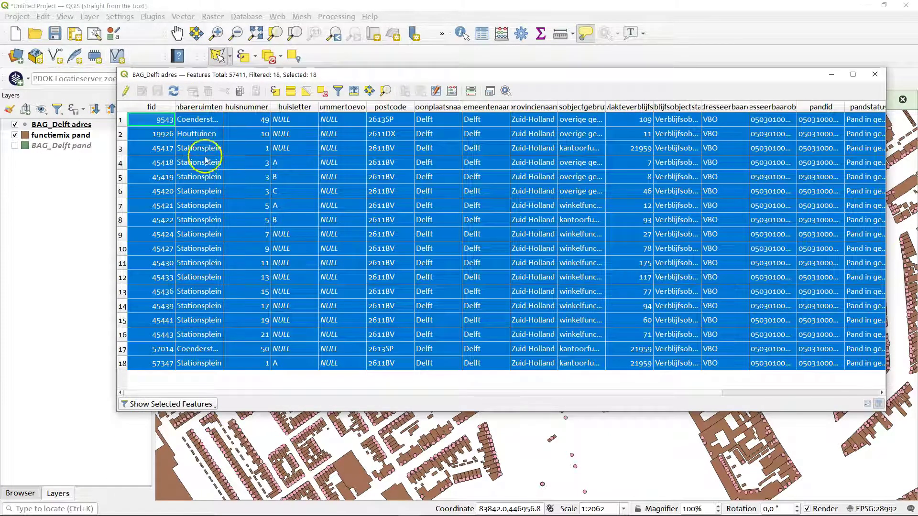
Step: Widen the openbareruimtenaam, verblijfsobjectgebruiksdoel and pandid columns to read their full values, and compare the records with the selected points on the map
double_click(224, 106)
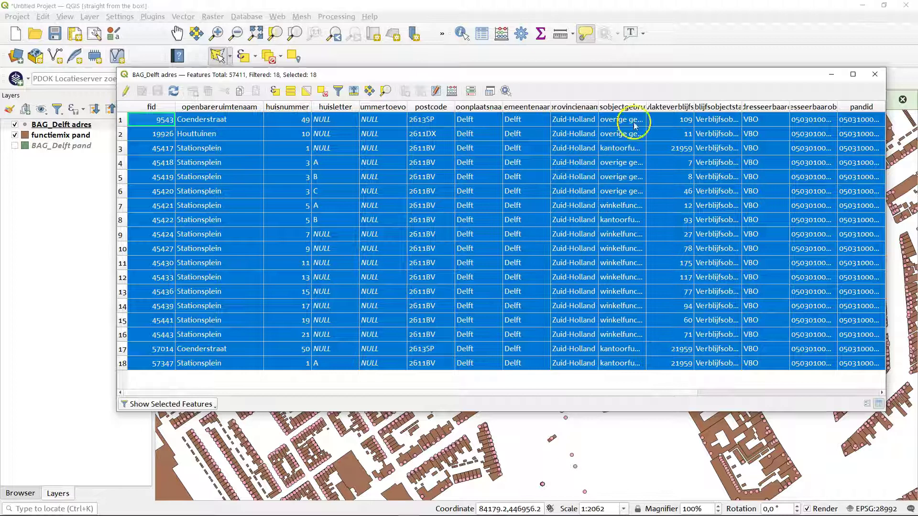
double_click(645, 102)
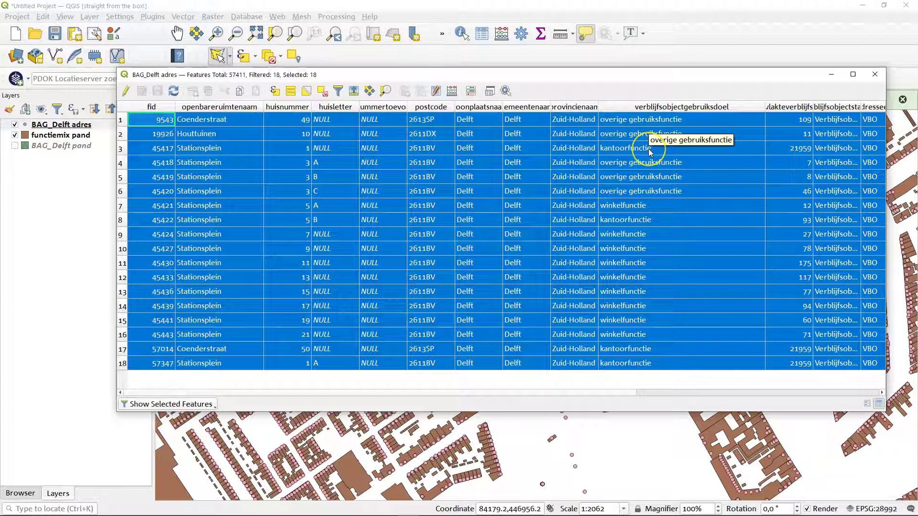
left_click_drag(639, 75, 538, 383)
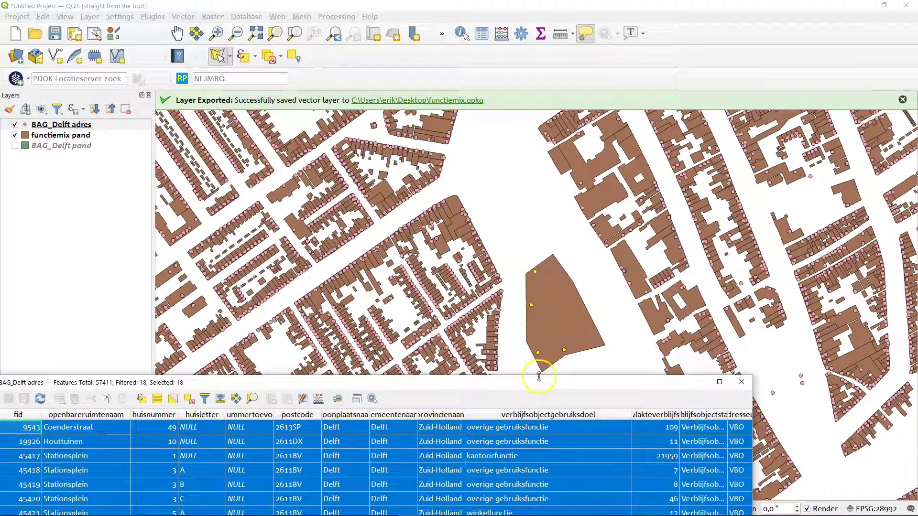
left_click_drag(550, 383, 636, 122)
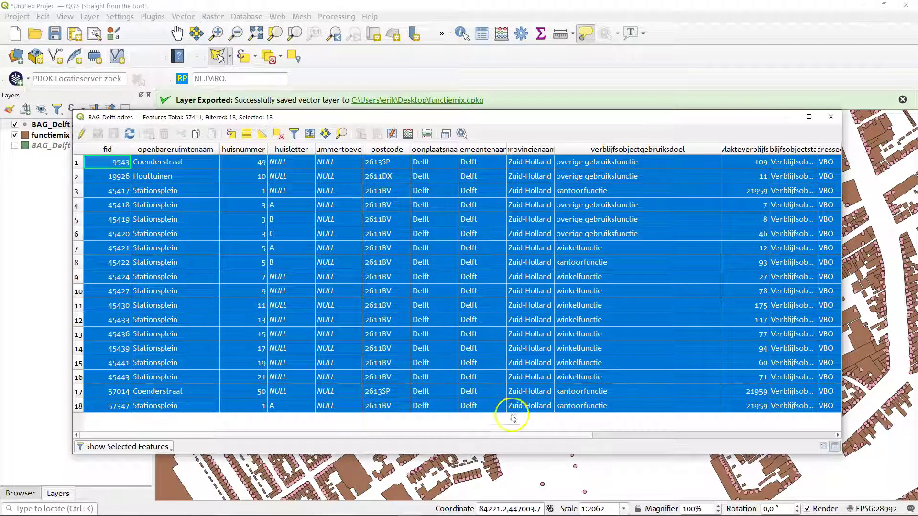
left_click_drag(502, 437, 765, 439)
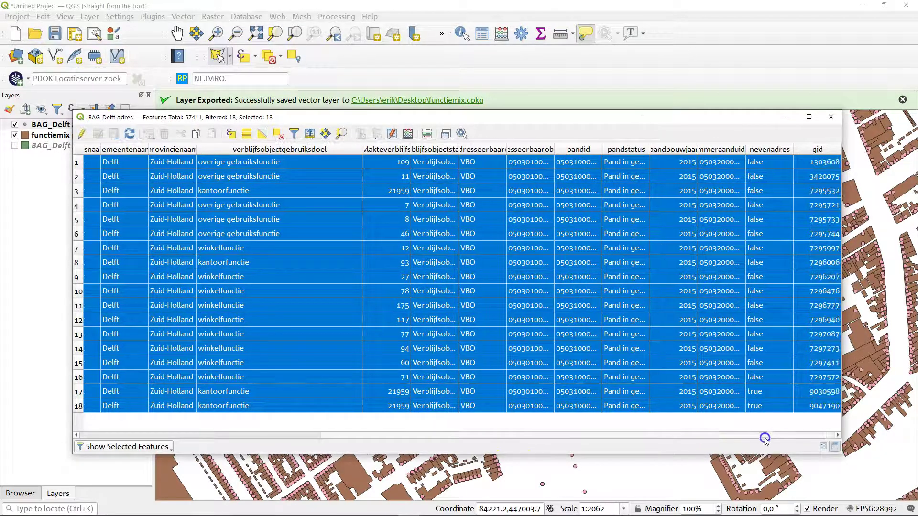
left_click_drag(602, 149, 694, 152)
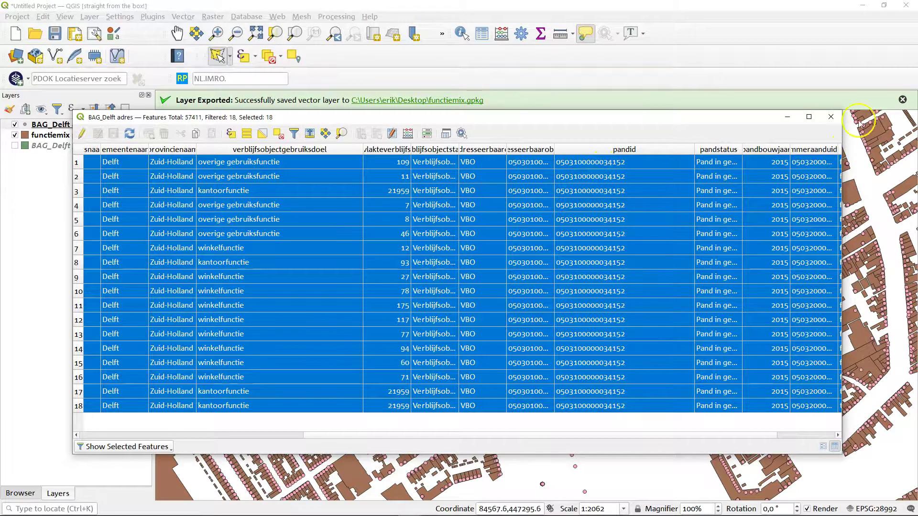
Step: Close the attribute table and identify the large station building in the functiemix pand layer to read its identificatie value
left_click(831, 117)
left_click(112, 134)
left_click(569, 309)
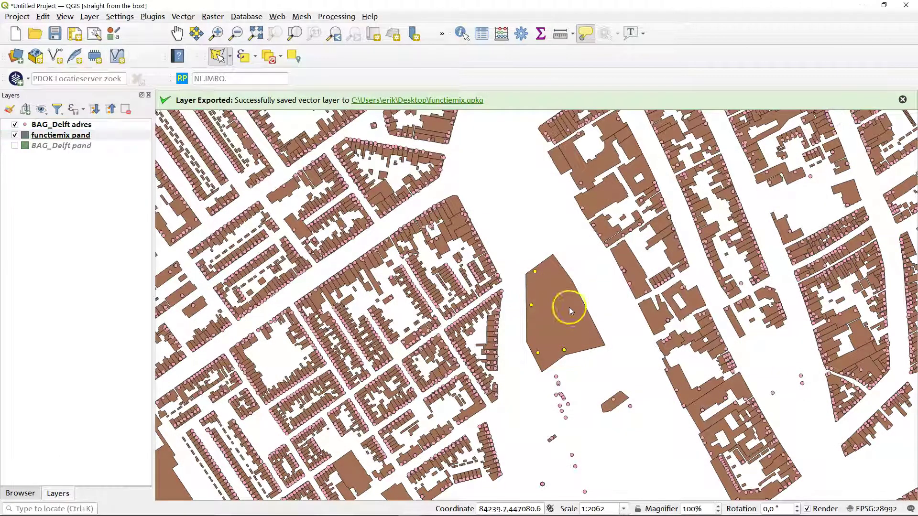
left_click(51, 135)
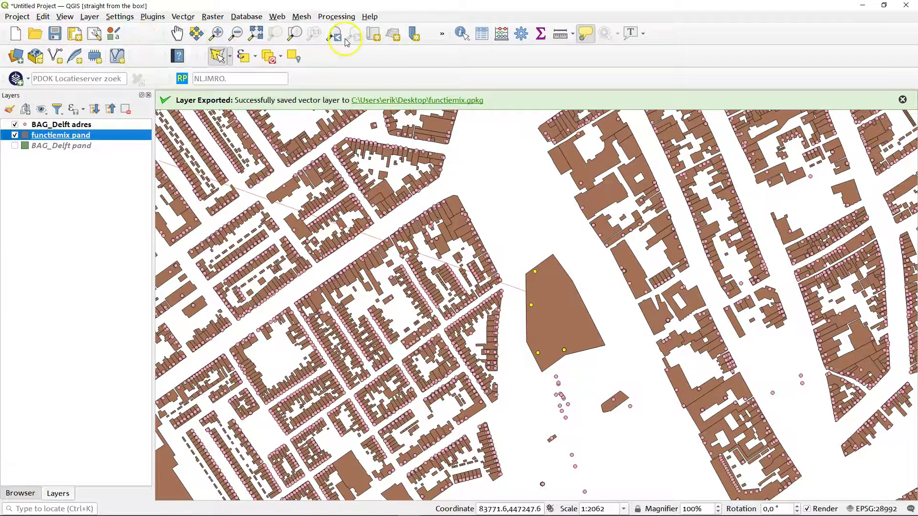
left_click(462, 34)
left_click(557, 309)
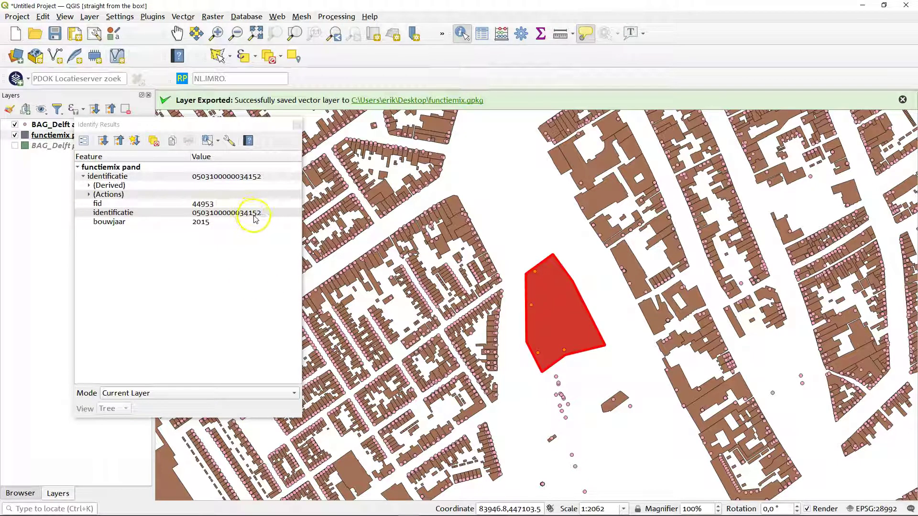
left_click(242, 266)
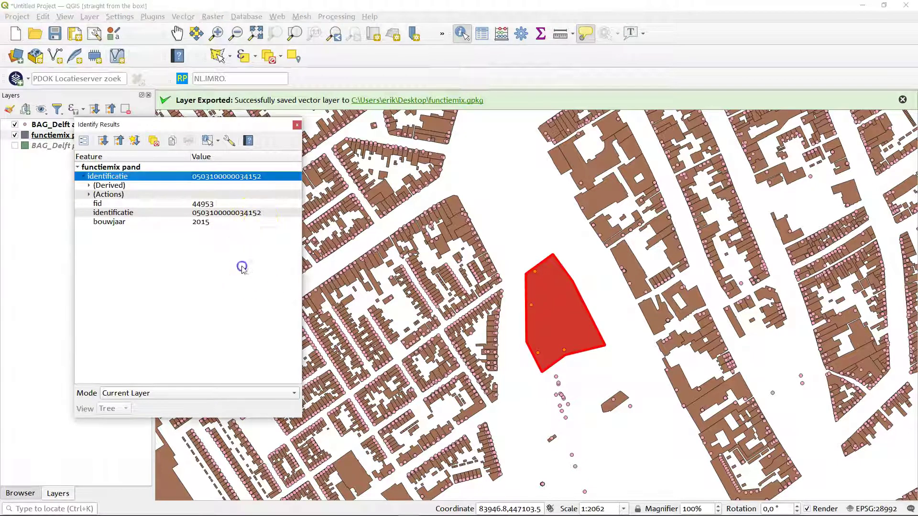
left_click(260, 215)
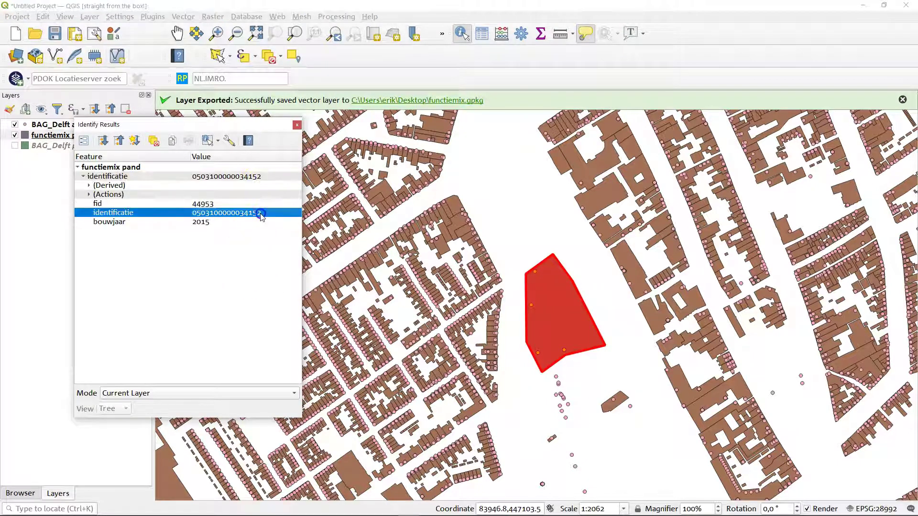
Step: Clear and close the identify results, and deselect all BAG_Delft adres points
left_click(500, 221)
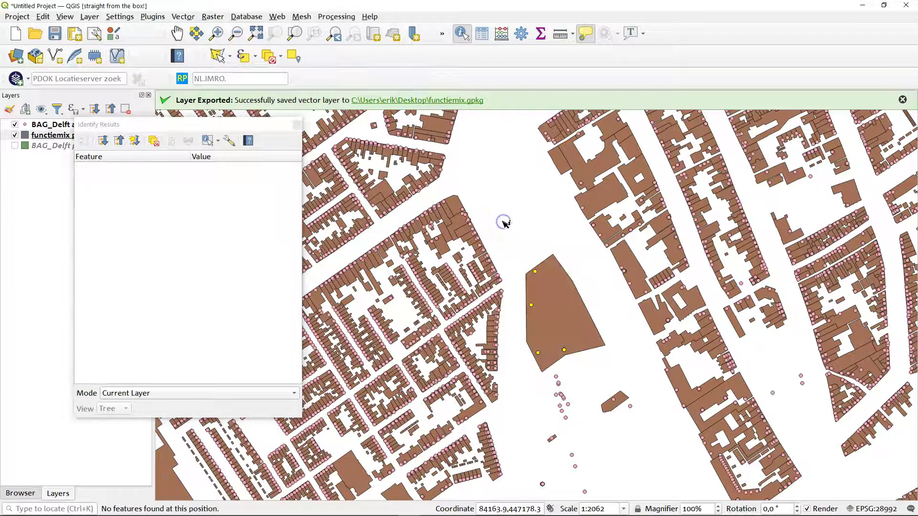
left_click(296, 125)
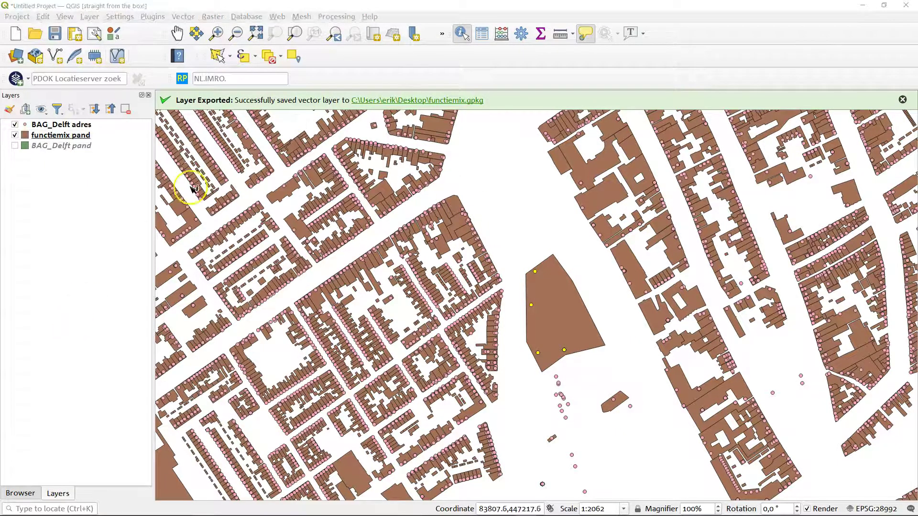
left_click(269, 57)
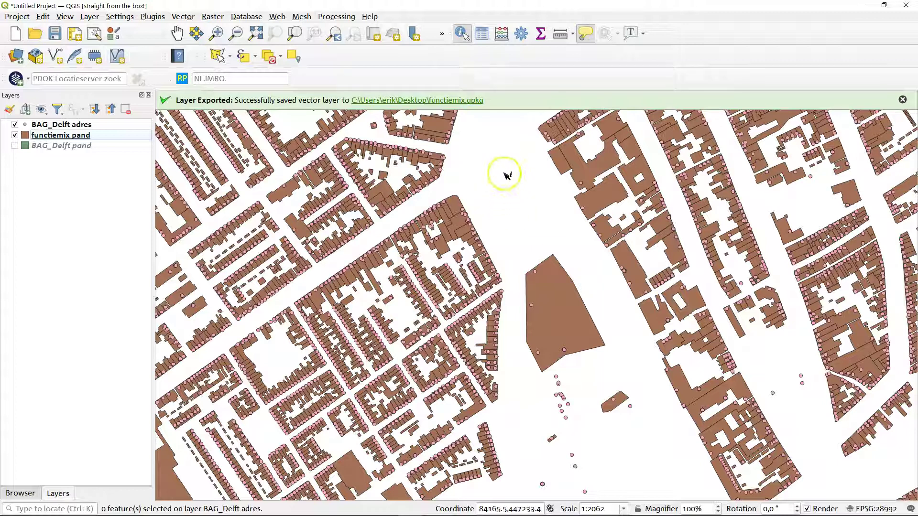
Step: Search the processing tools for "join" and open Join attributes by field value
left_click(522, 34)
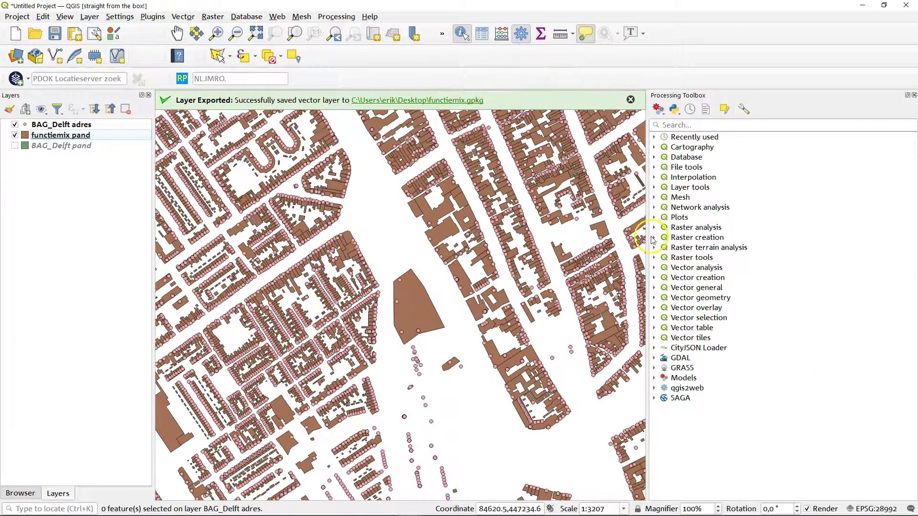
left_click(714, 125)
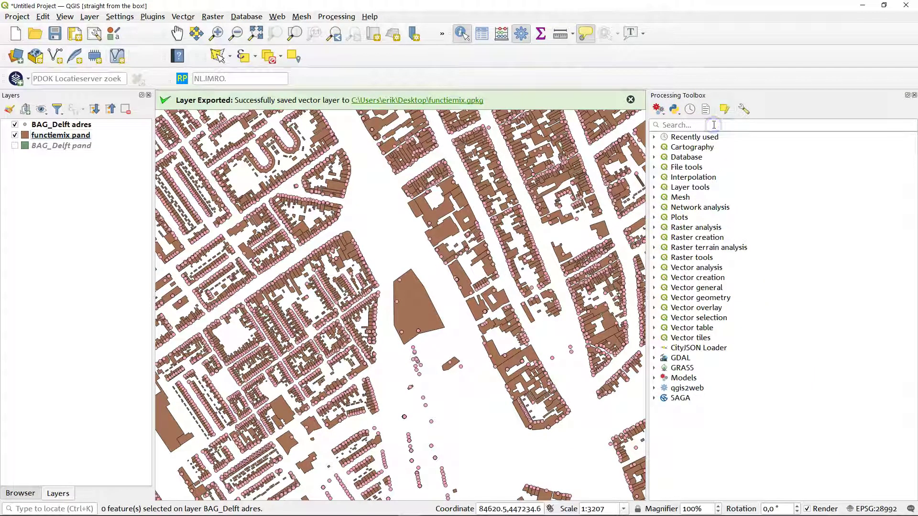
type("join")
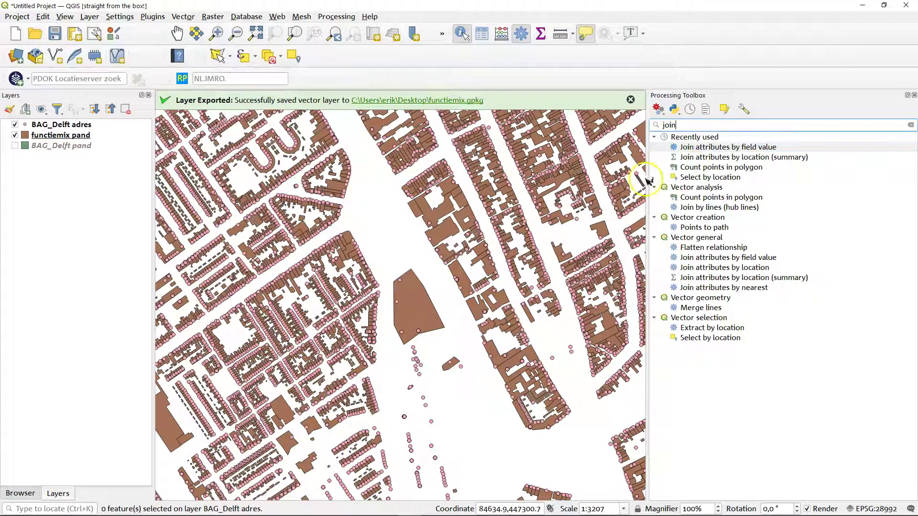
left_click(687, 148)
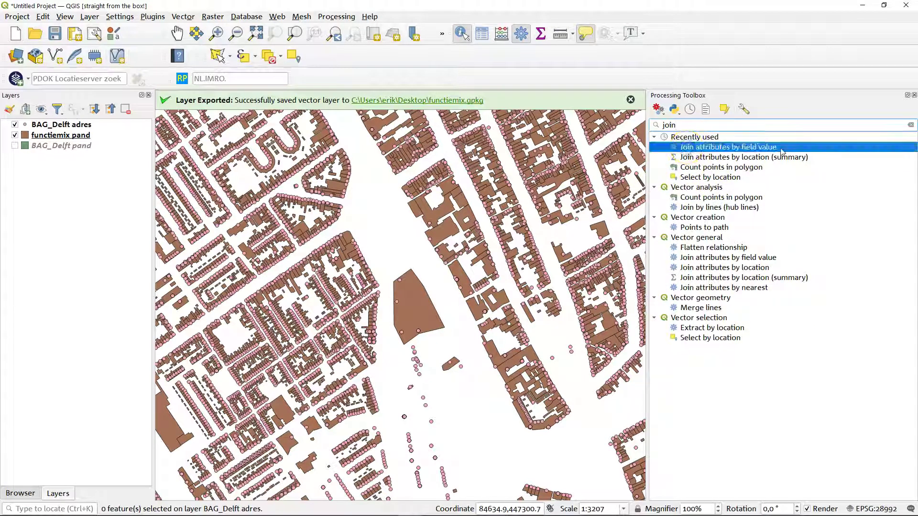
double_click(757, 149)
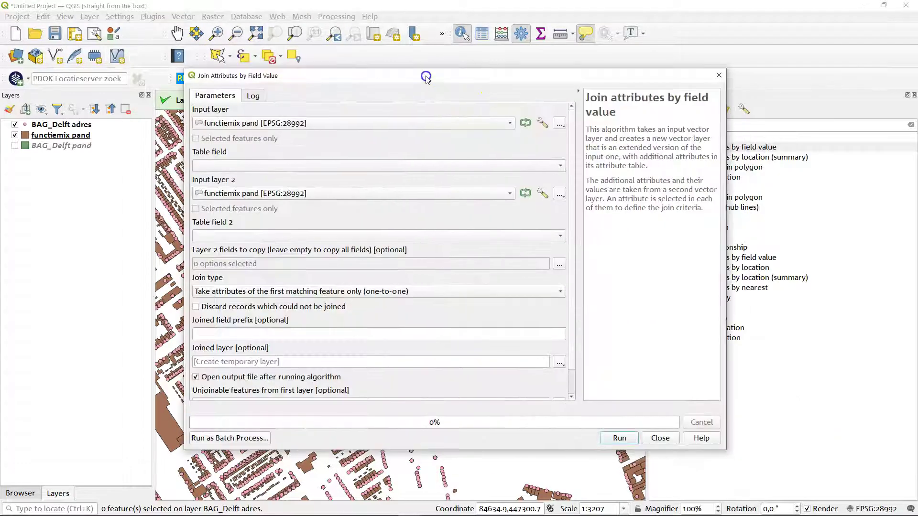
Step: Set up the join to match the identificatie field of functiemix pand with the pandid field of BAG_Delft adres
left_click(165, 135)
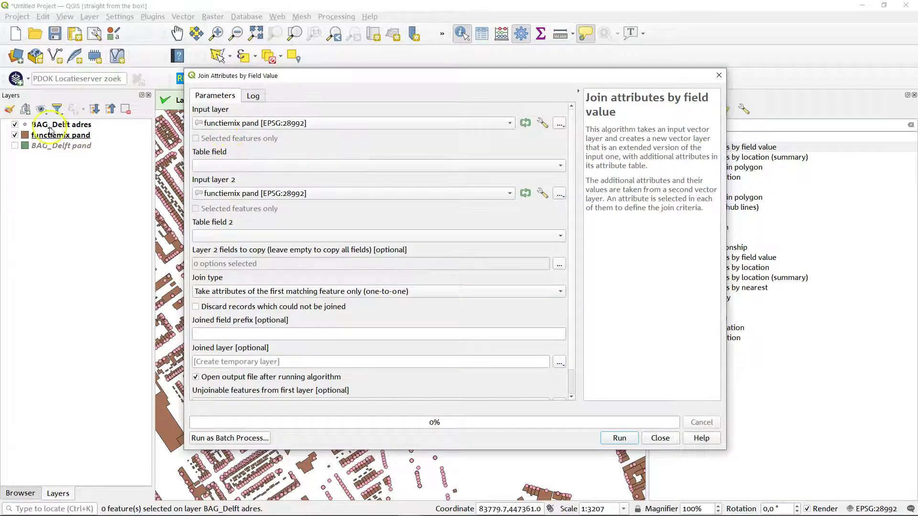
left_click(216, 166)
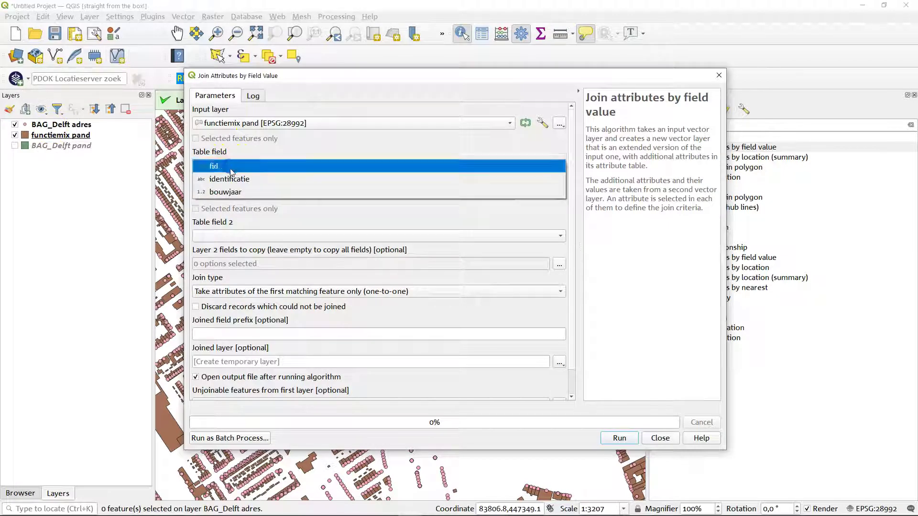
left_click(255, 151)
left_click(254, 193)
left_click(255, 179)
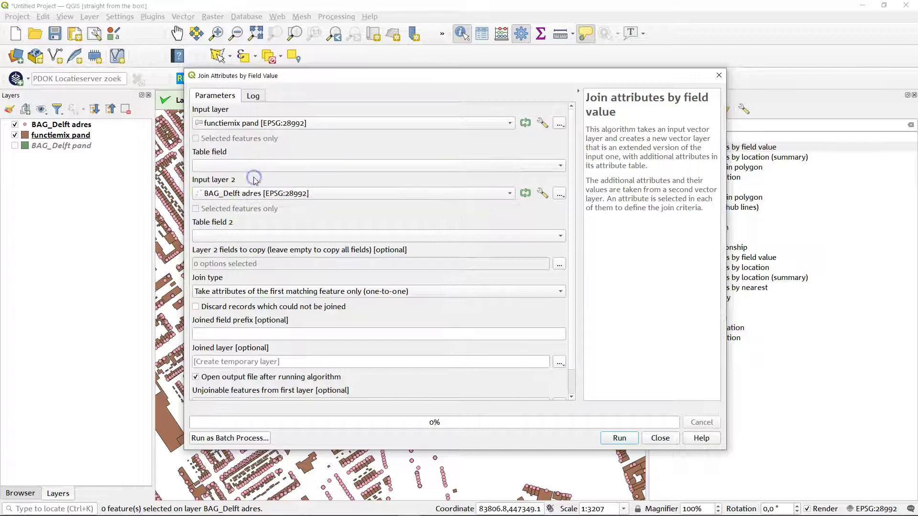
left_click(227, 163)
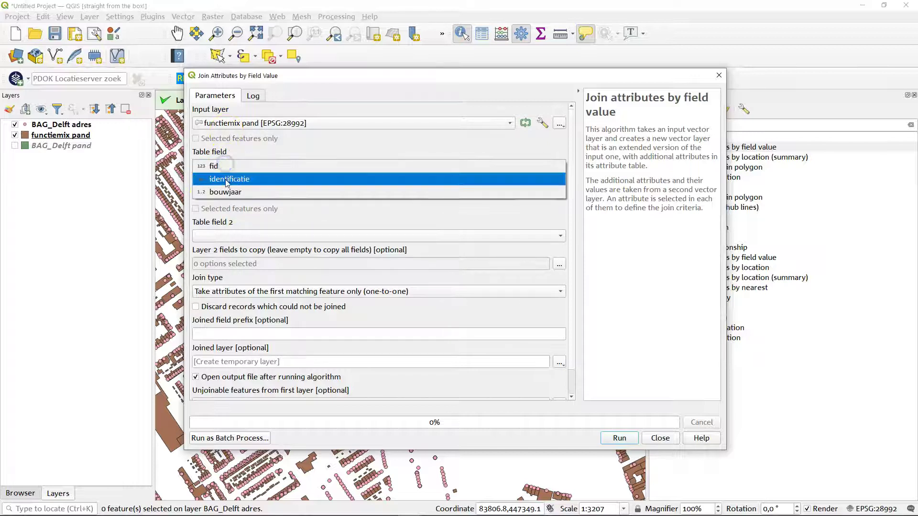
left_click(239, 180)
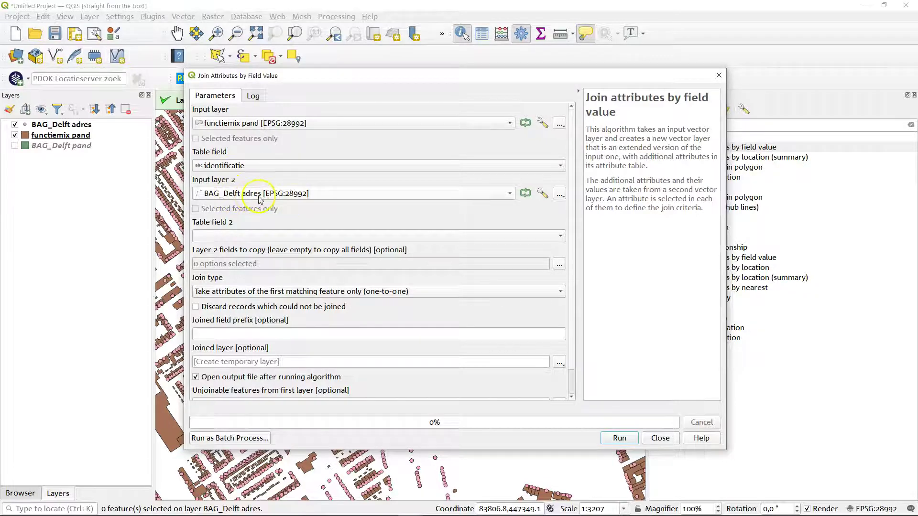
left_click(256, 237)
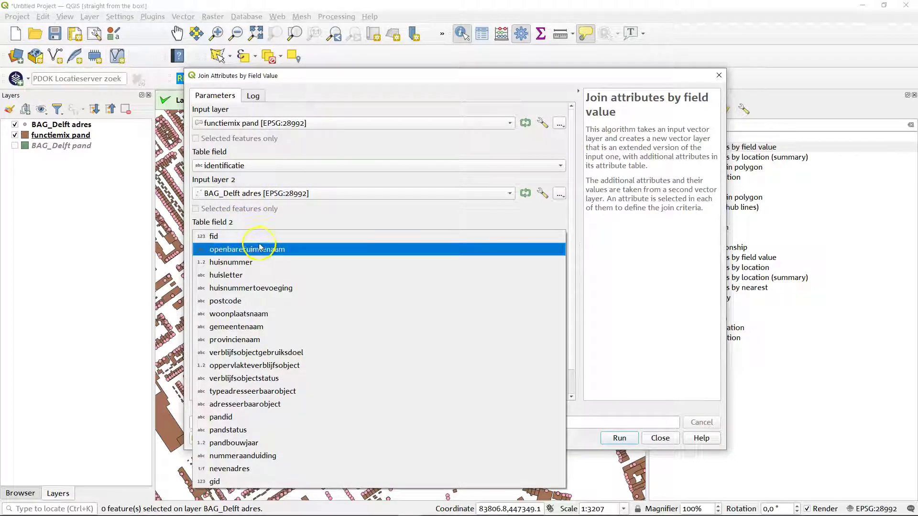
left_click(230, 417)
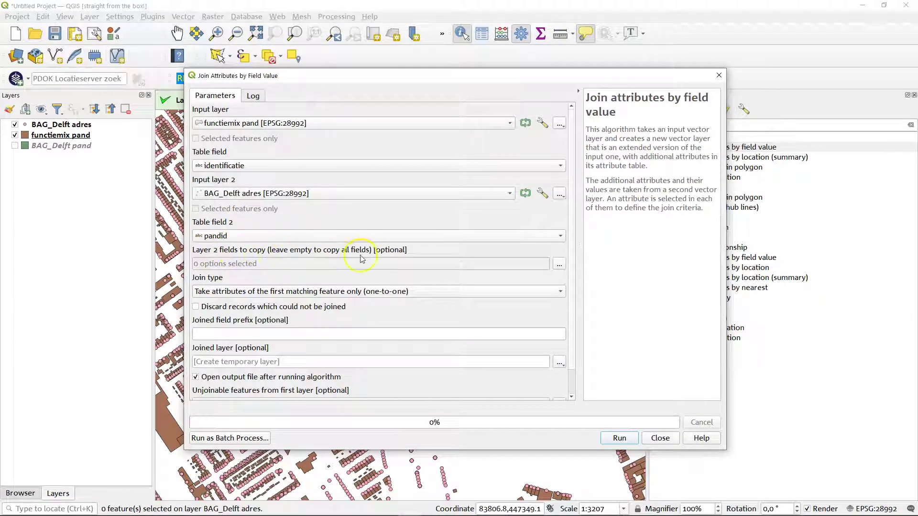
Step: Limit the fields copied from the address layer to verblijfsobjectgebruiksdoel
left_click(558, 264)
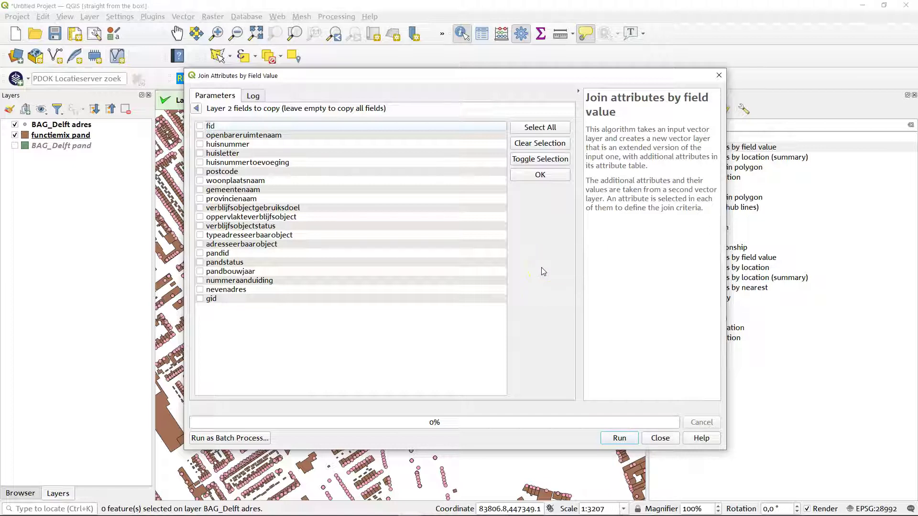
left_click(284, 209)
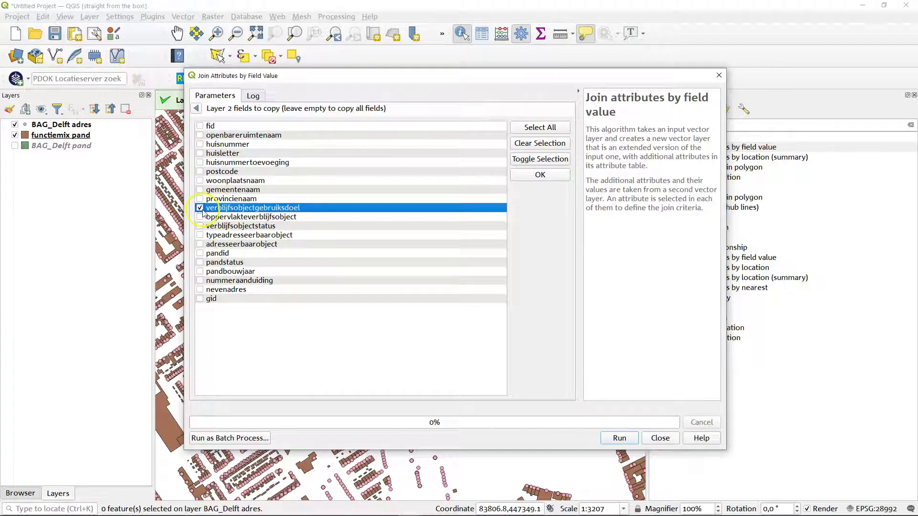
left_click(196, 108)
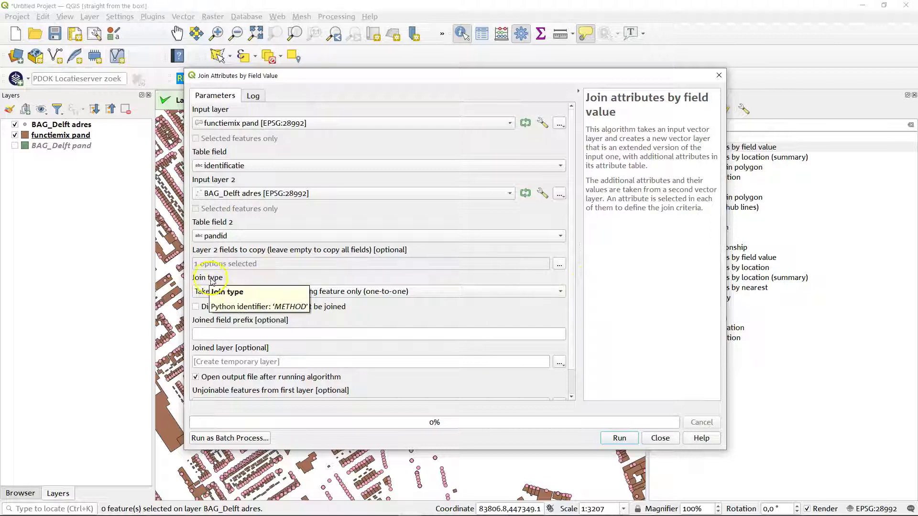
Step: Set the join type to create a separate feature for each matching feature (one-to-many), run the join to a temporary layer and close the tool
left_click(335, 292)
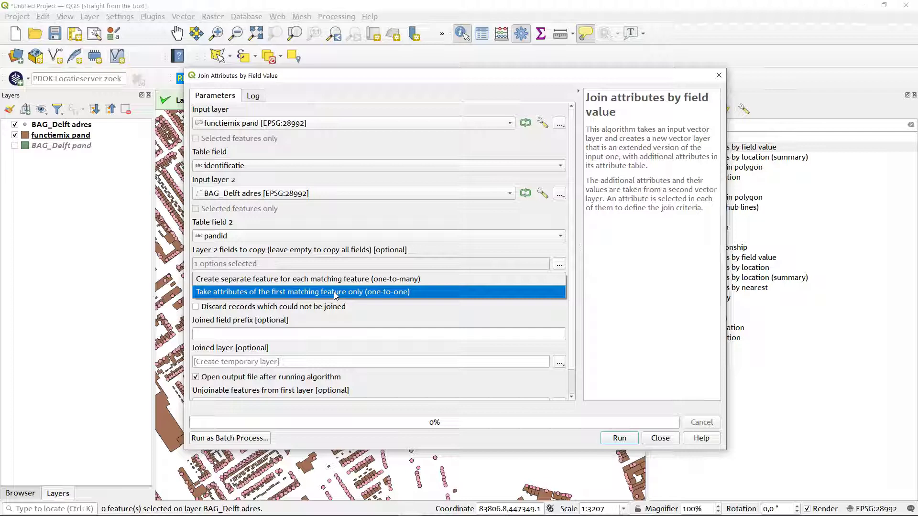
left_click(405, 281)
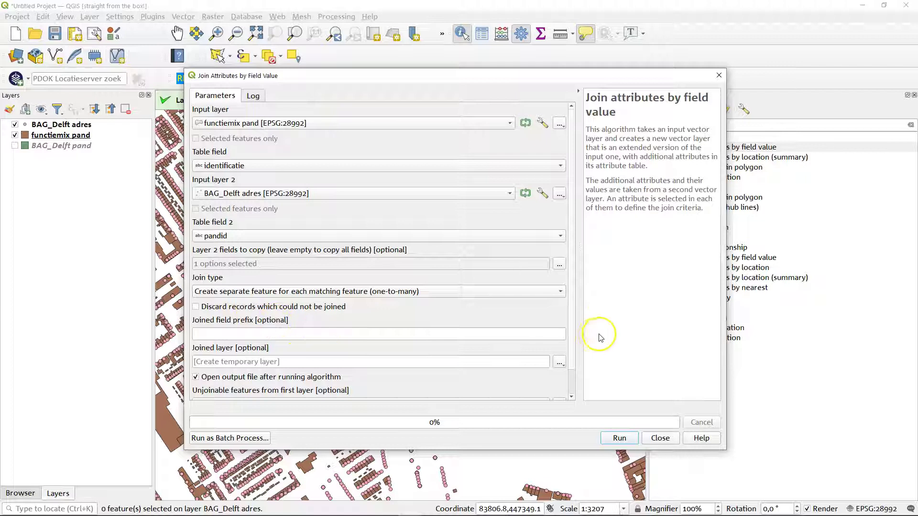
scroll(572, 356, "down", 1)
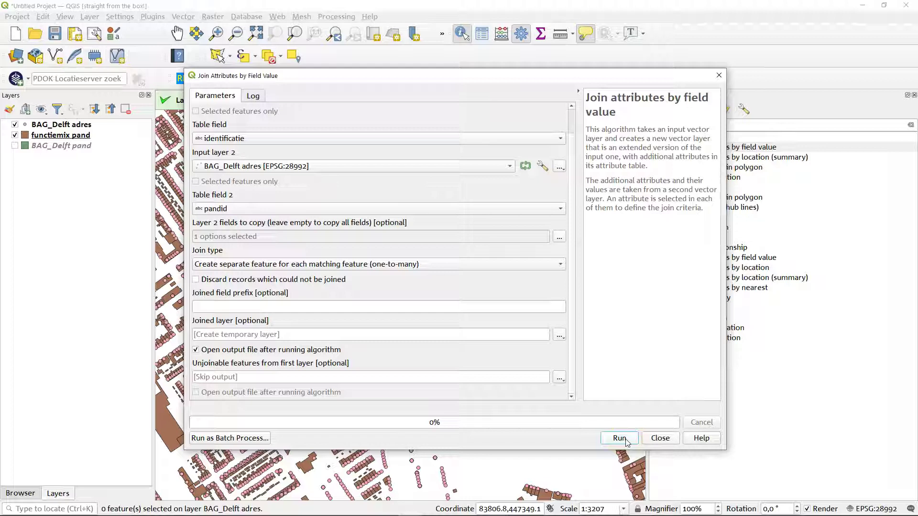
left_click(620, 438)
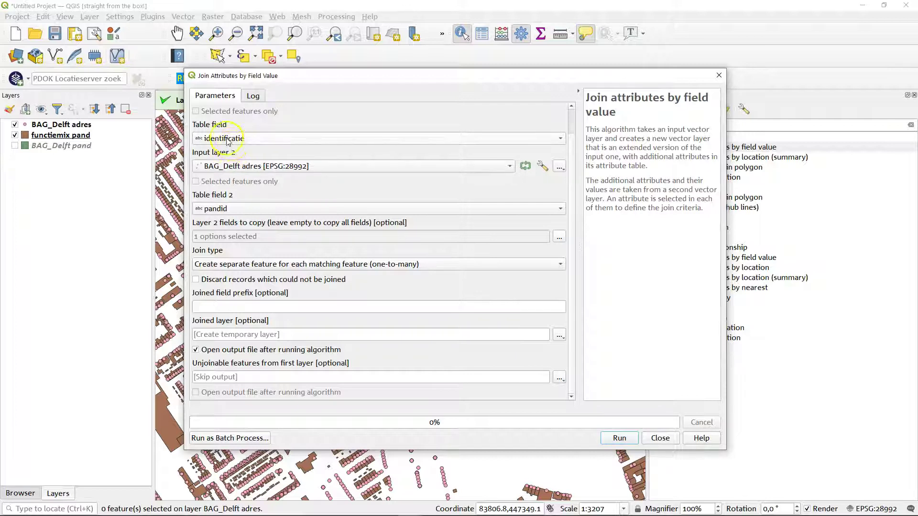
scroll(571, 134, "up", 1)
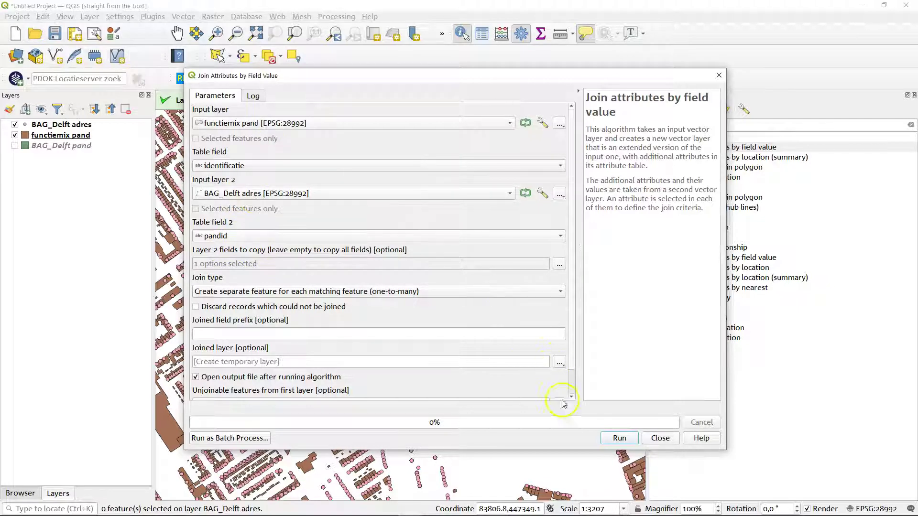
left_click(619, 438)
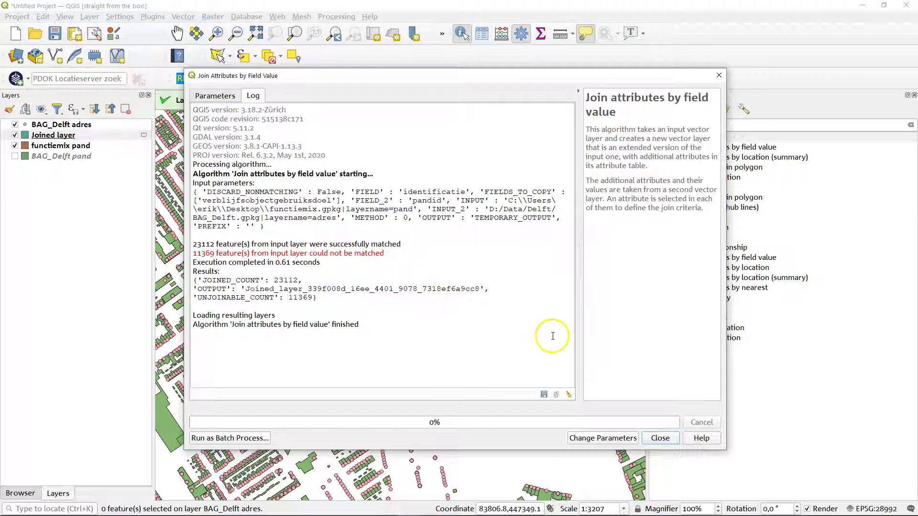
left_click(660, 438)
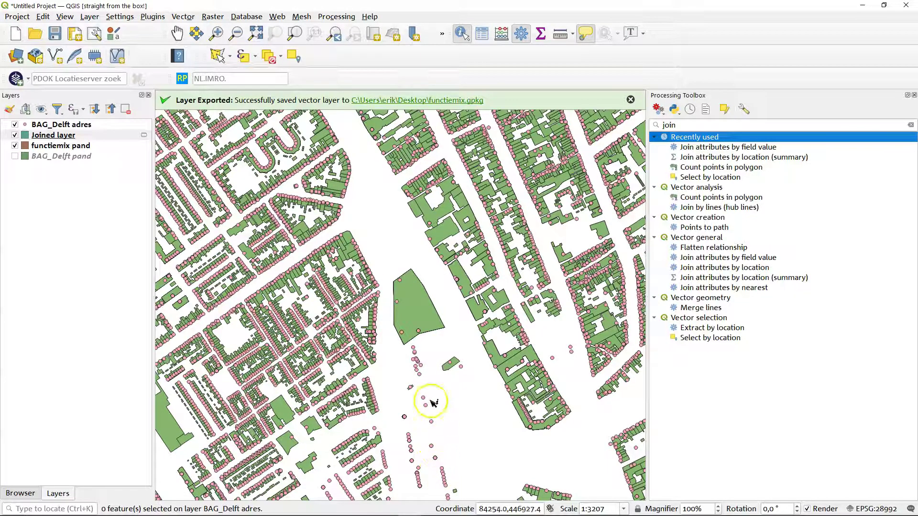
Step: Inspect the joined buildings on the map and hide the BAG_Delft adres and functiemix pand layers, leaving only the joined layer shown
scroll(446, 407, "down", 1)
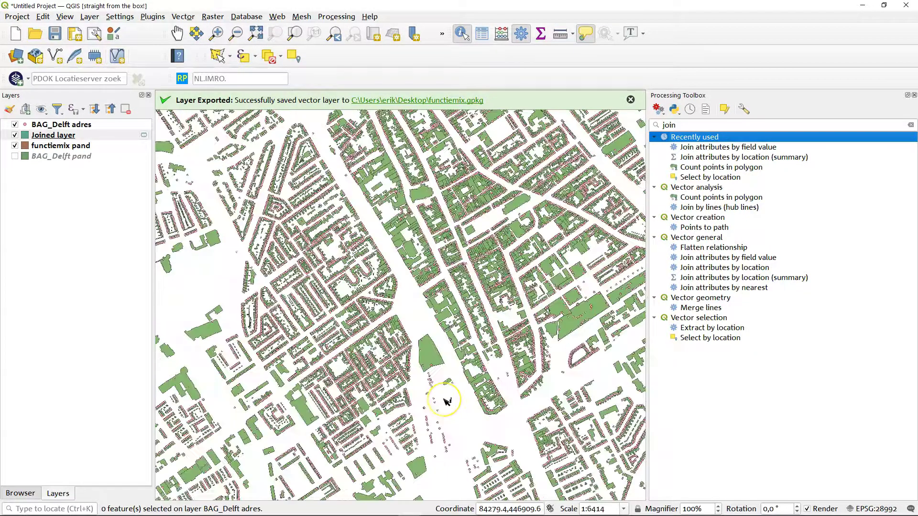
scroll(440, 410, "up", 1)
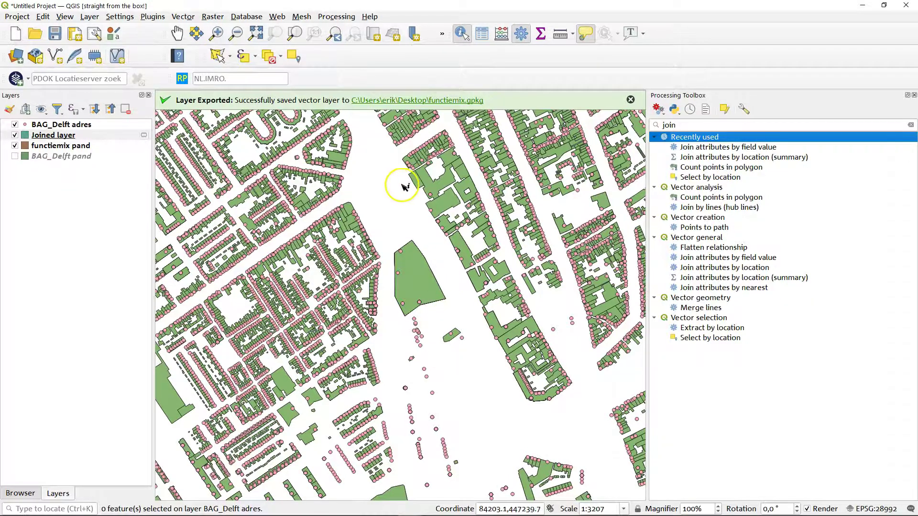
scroll(403, 180, "up", 2)
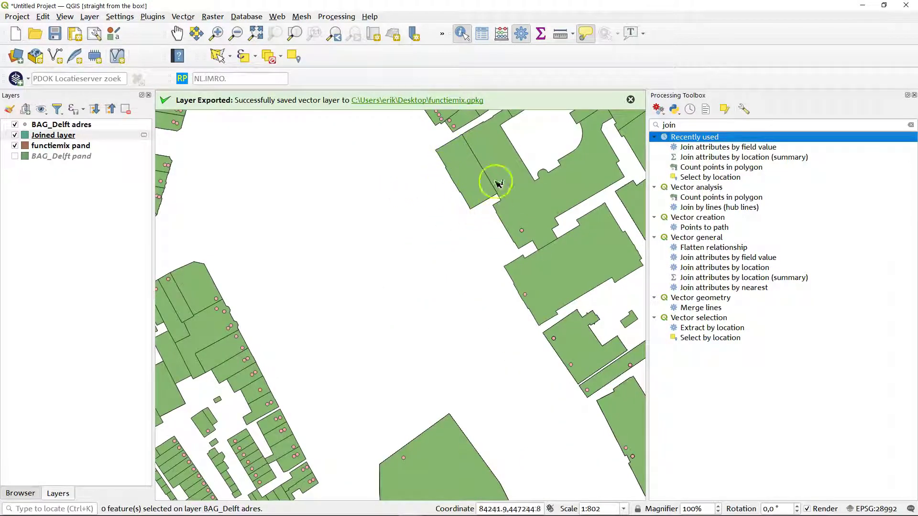
scroll(403, 282, "down", 3)
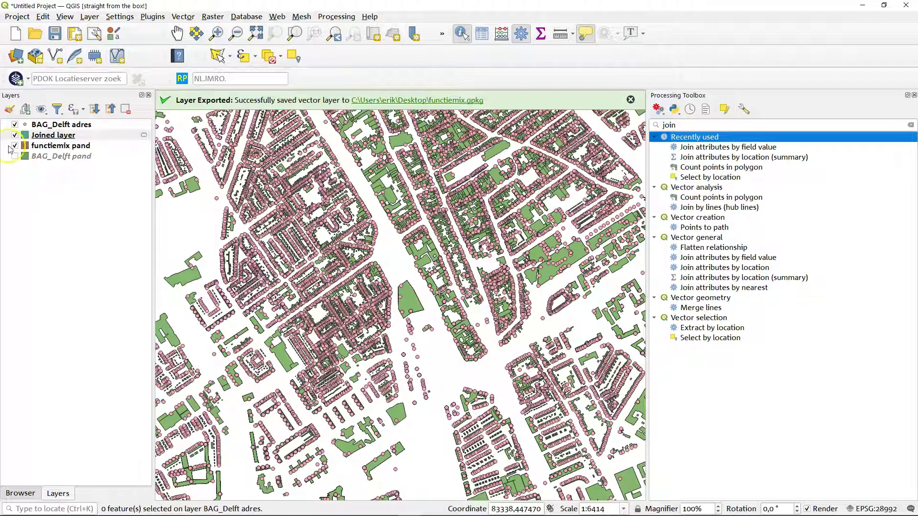
left_click(15, 124)
left_click(16, 145)
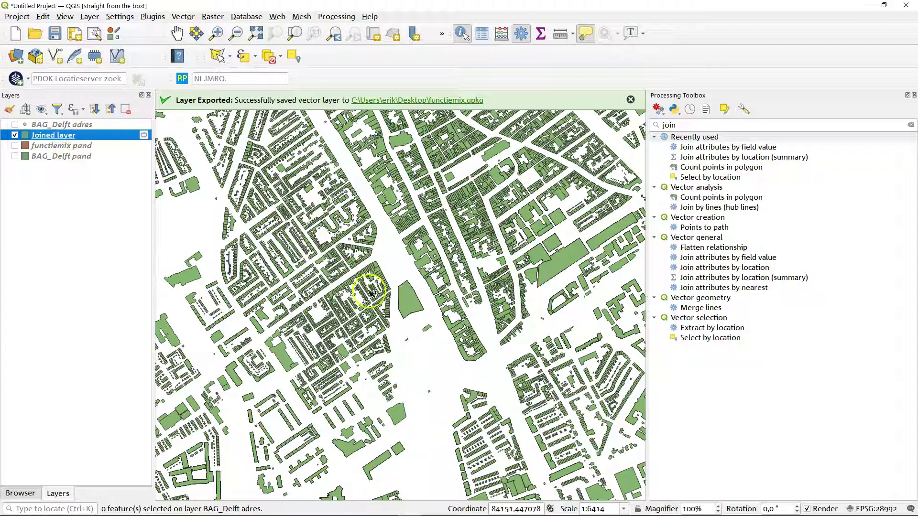
Step: Identify the large building in the joined layer and compare the verblijfsobjectgebruiksdoel values of its stacked features, closing the results when done
left_click(415, 303)
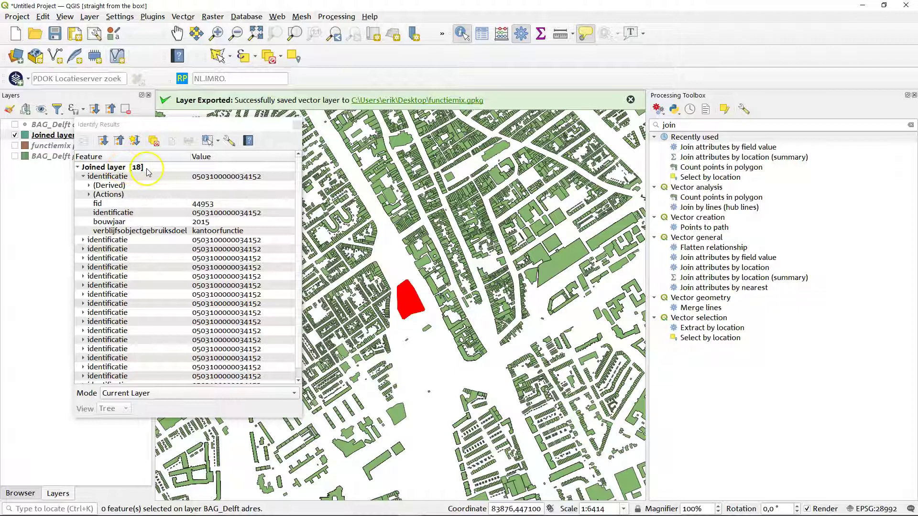
left_click(132, 232)
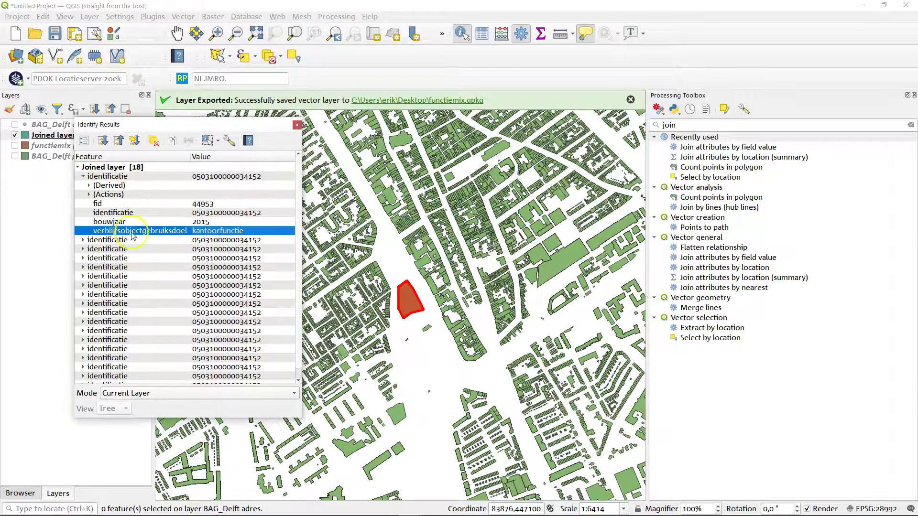
left_click(83, 240)
left_click(219, 295)
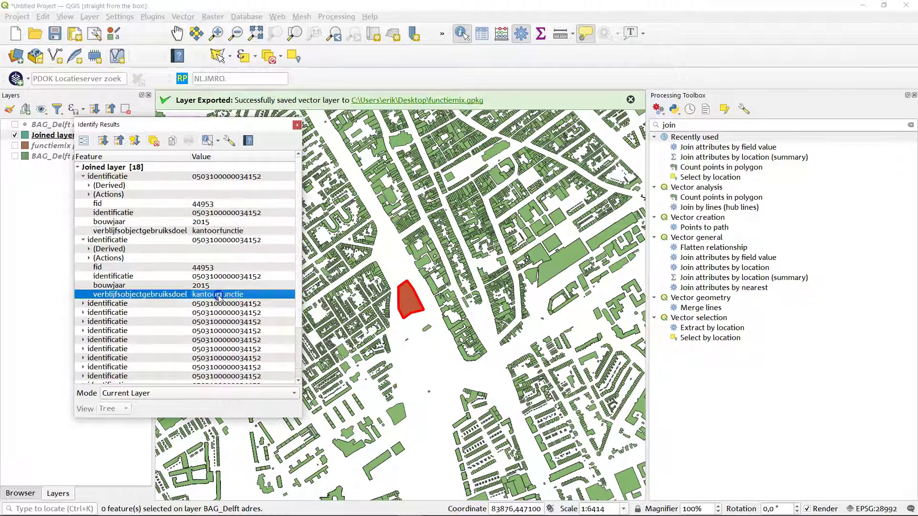
left_click(83, 303)
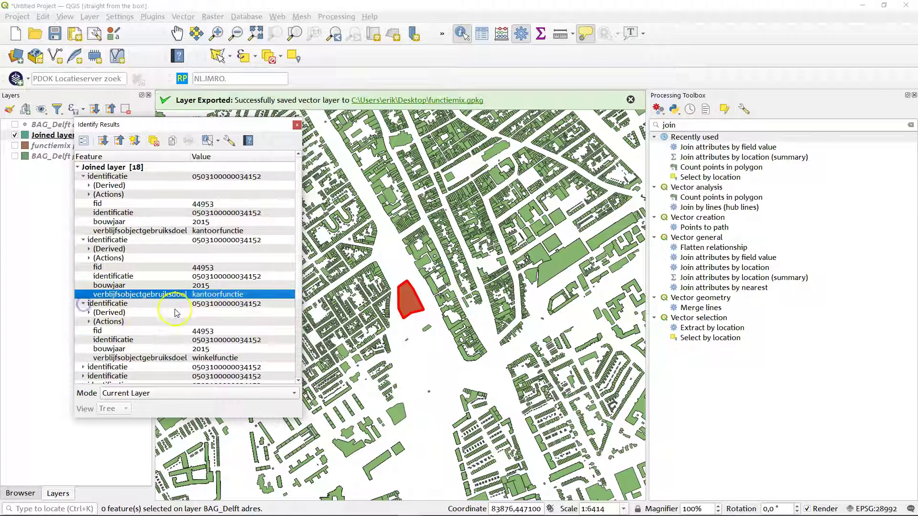
left_click(222, 358)
left_click(83, 367)
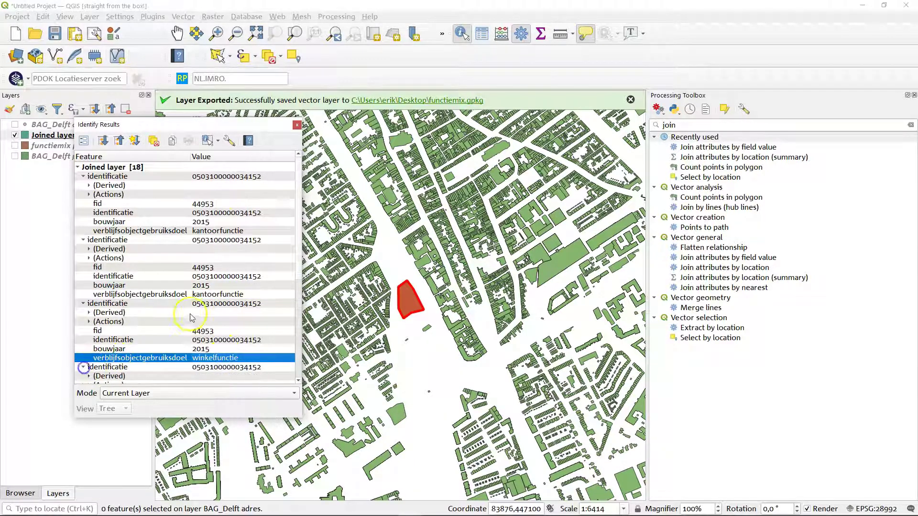
scroll(191, 317, "down", 4)
left_click(220, 311)
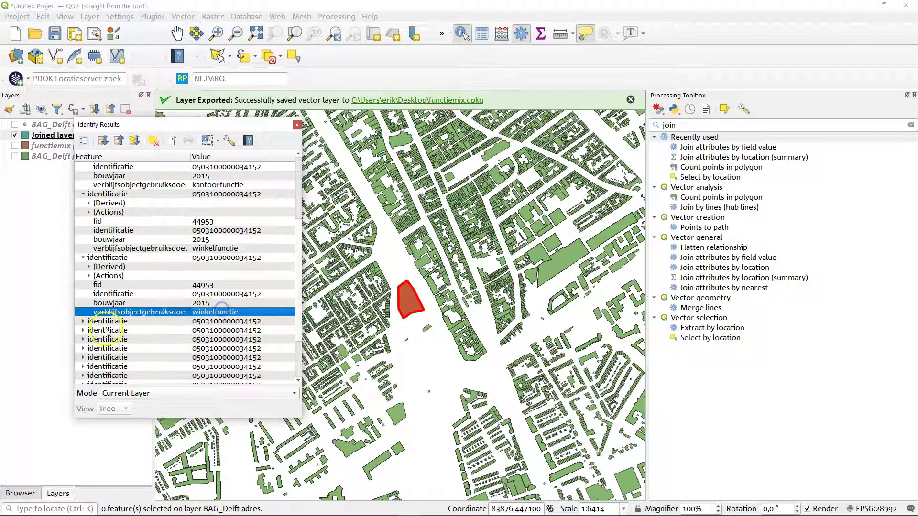
left_click(83, 321)
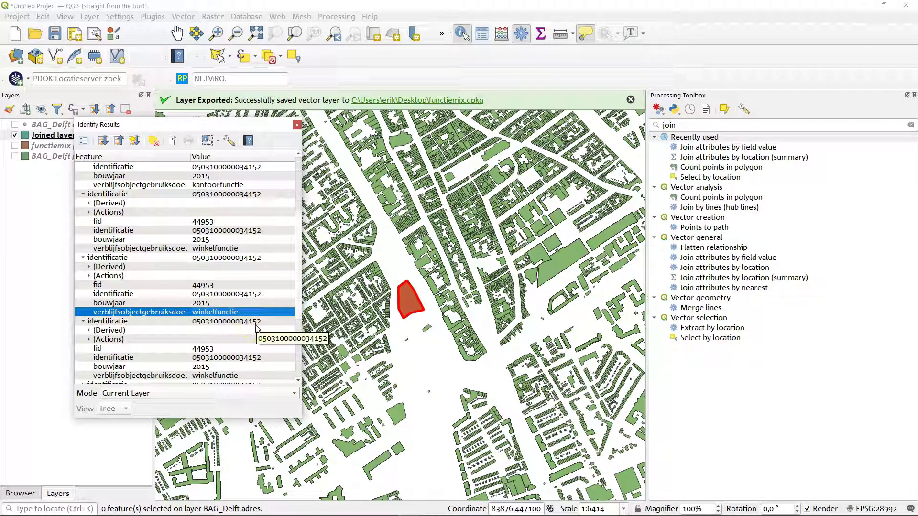
left_click(297, 125)
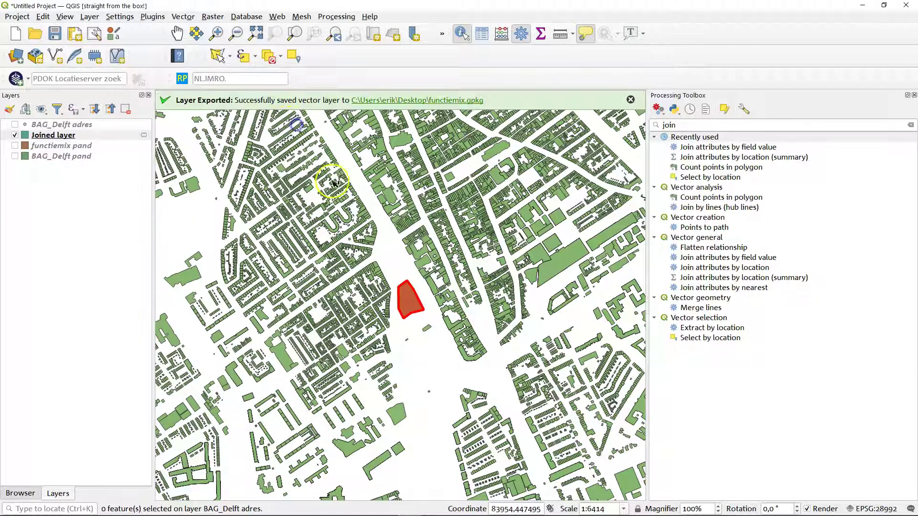
Step: Clear the building's highlight and examine its outline on the map up close
left_click(400, 269)
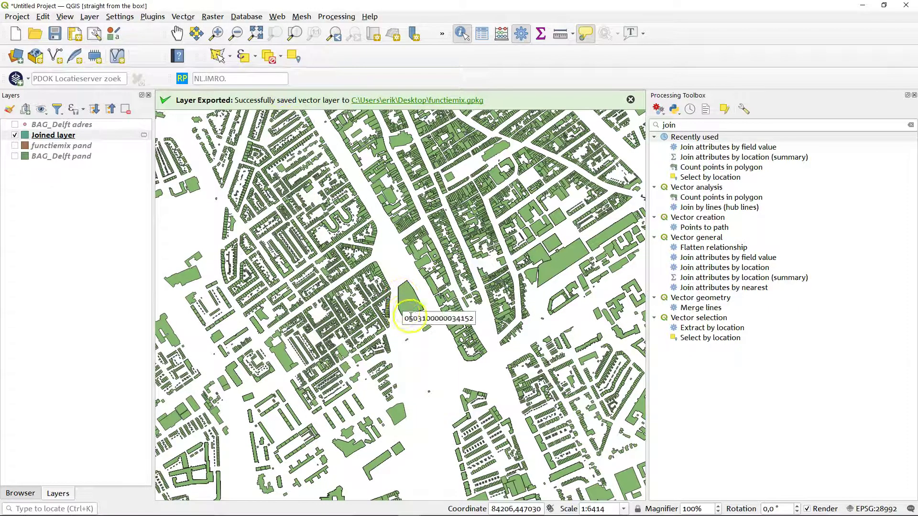
scroll(405, 314, "up", 2)
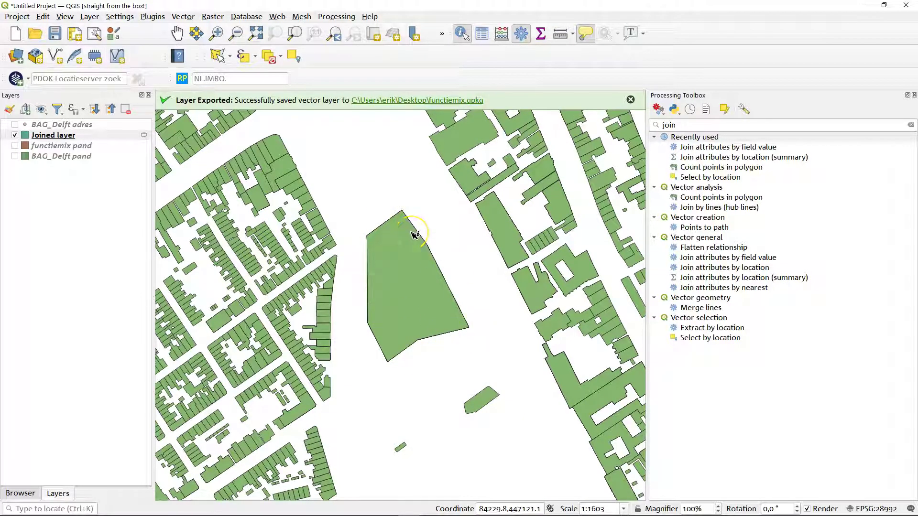
mouse_move(414, 235)
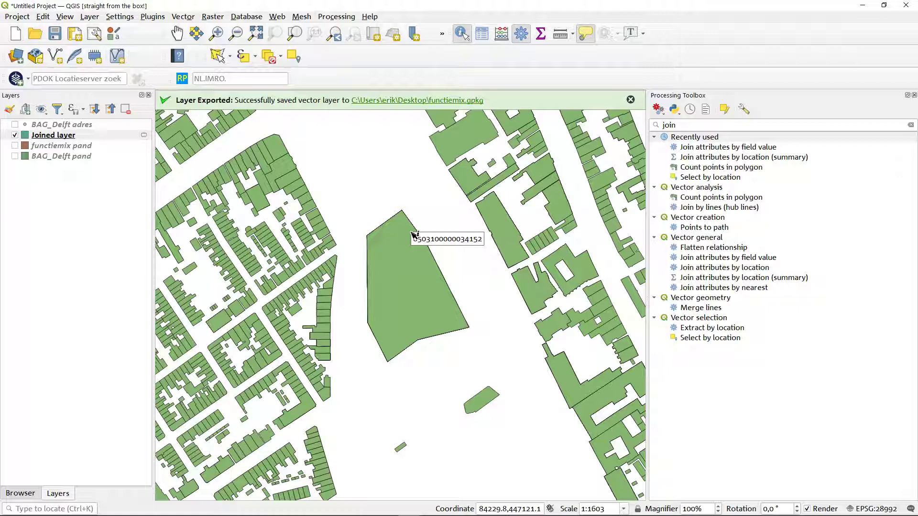
left_click(422, 392)
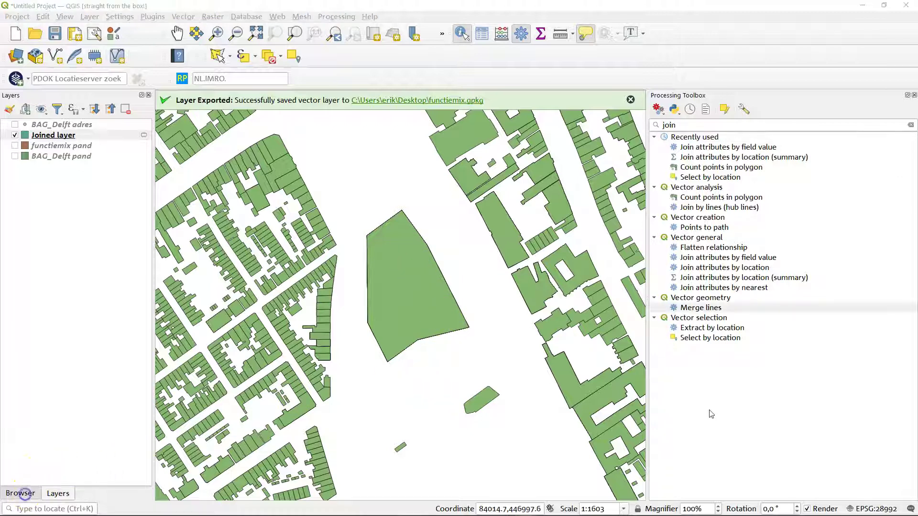
Step: Search the processing tools for "dissol"
left_click_drag(714, 125, 644, 125)
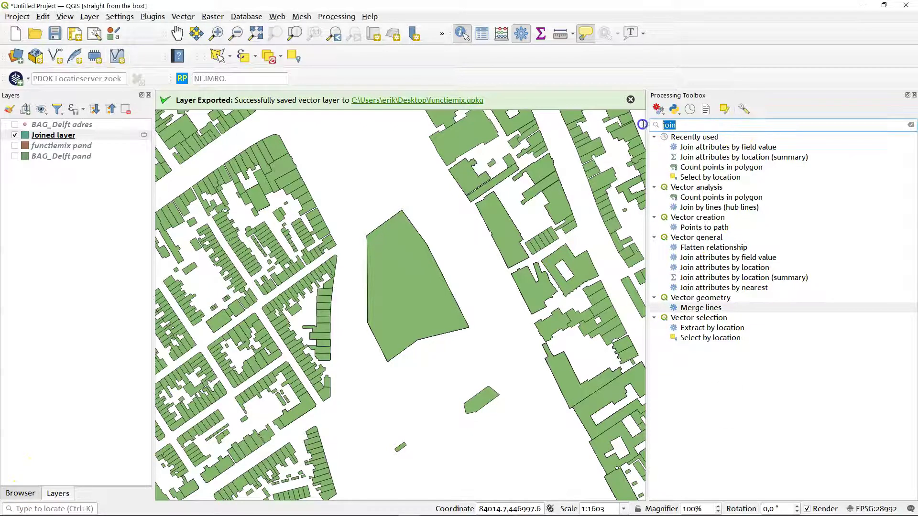
type("dissol")
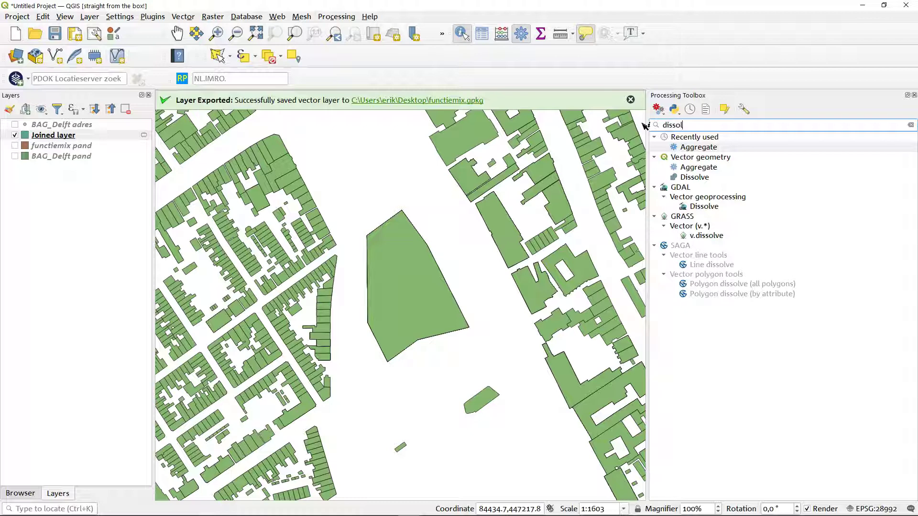
double_click(694, 176)
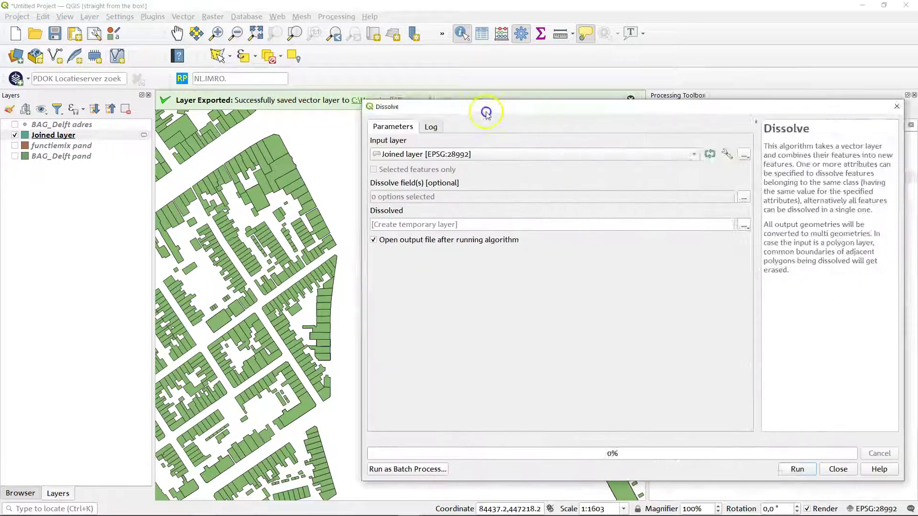
left_click_drag(486, 113, 363, 99)
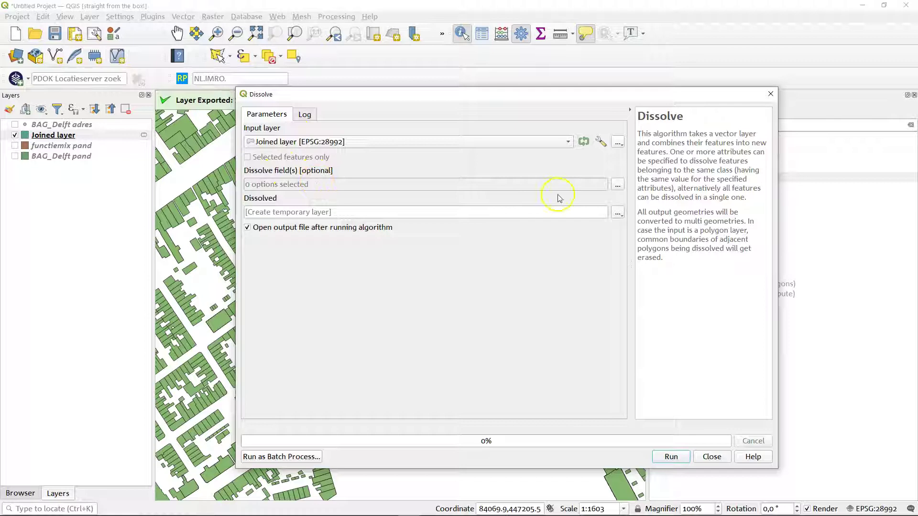
left_click(617, 184)
left_click(252, 154)
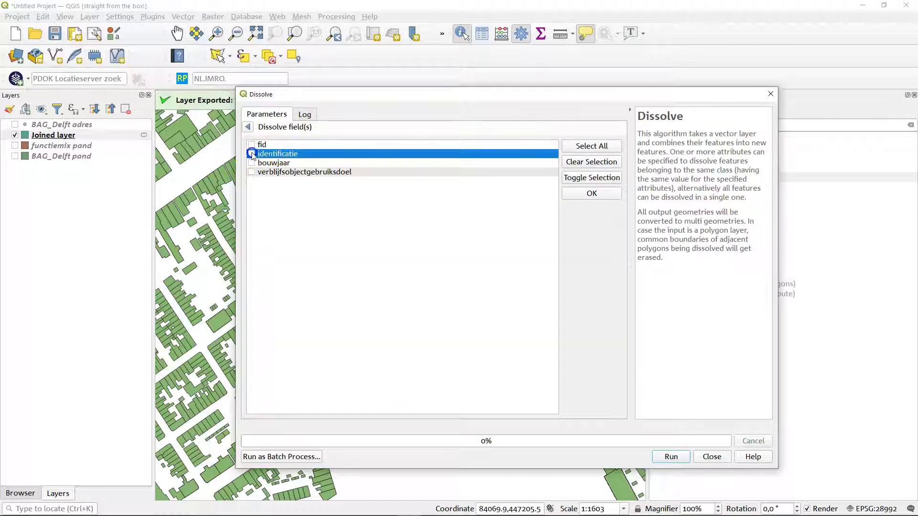
left_click(252, 154)
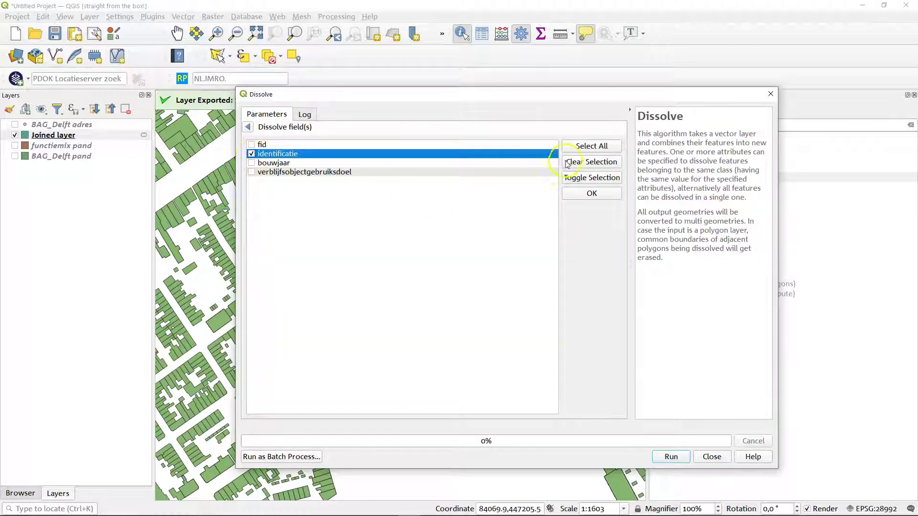
left_click(592, 193)
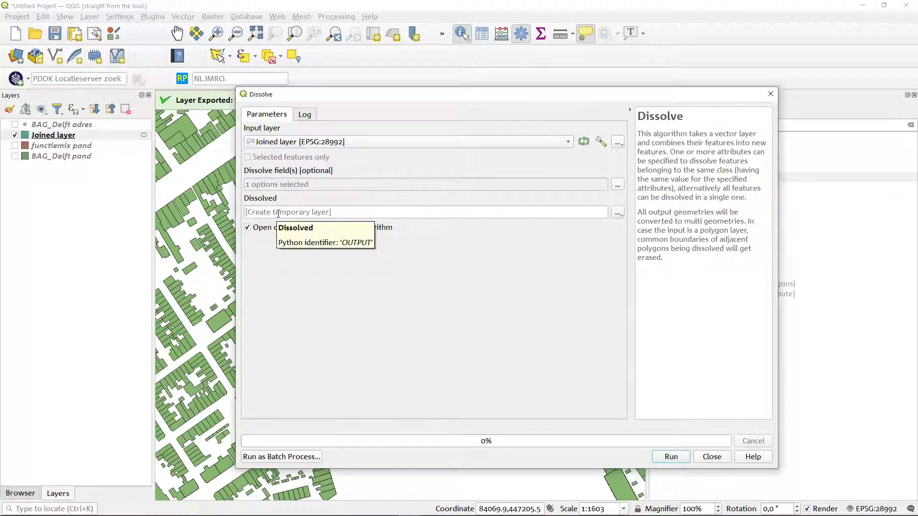
left_click(772, 95)
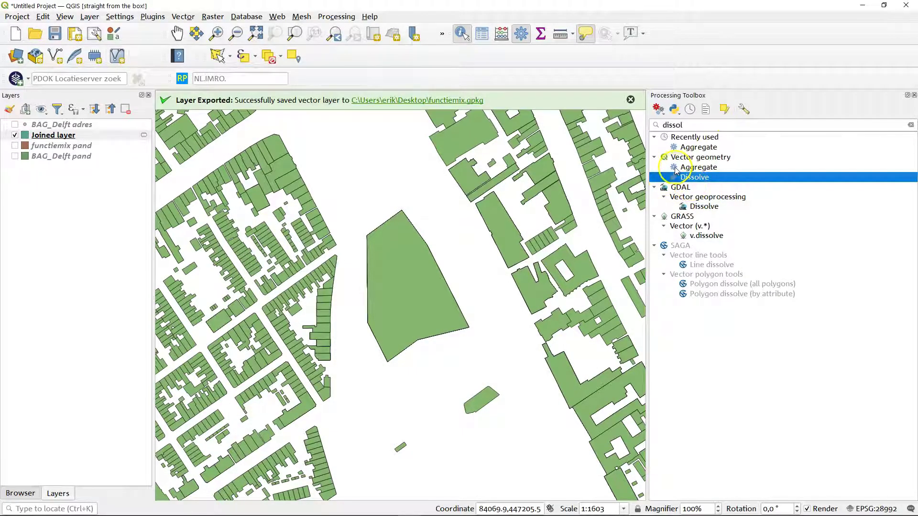
Step: Open the Aggregate tool with Joined layer as input and group its features by identificatie
double_click(693, 126)
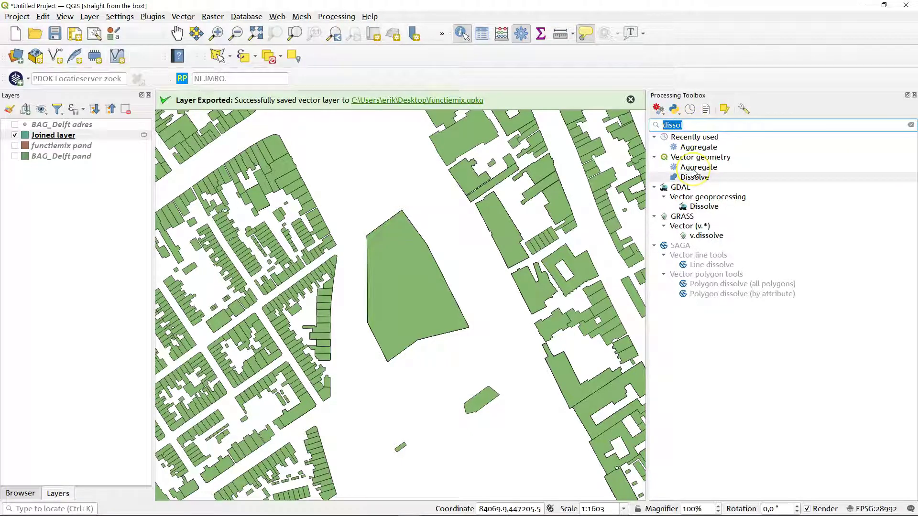
left_click(697, 167)
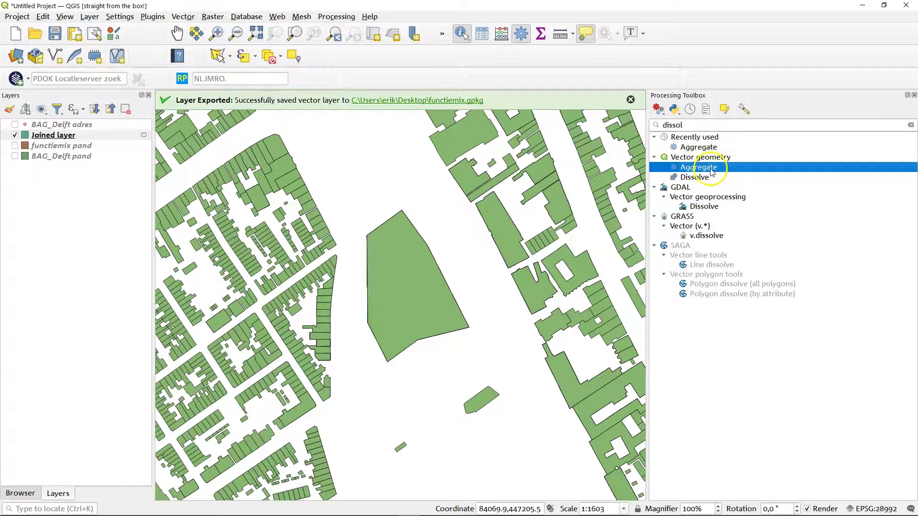
double_click(711, 170)
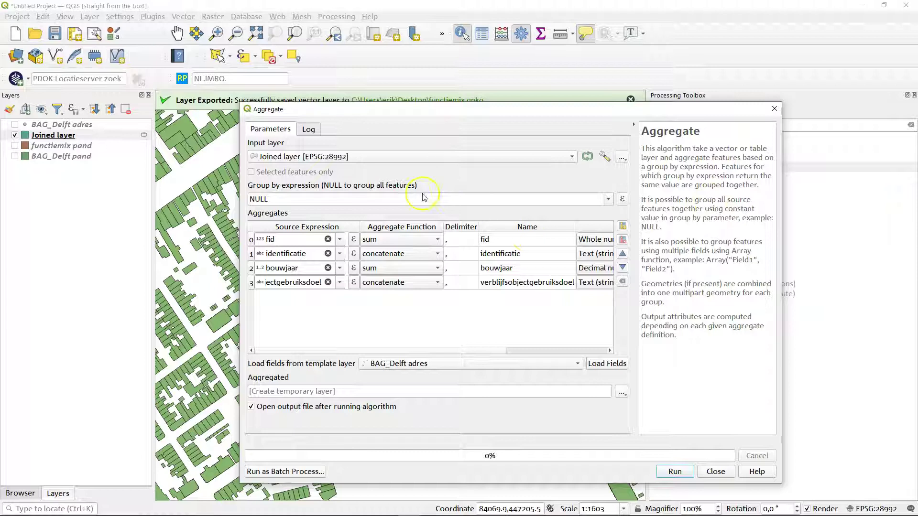
left_click(290, 155)
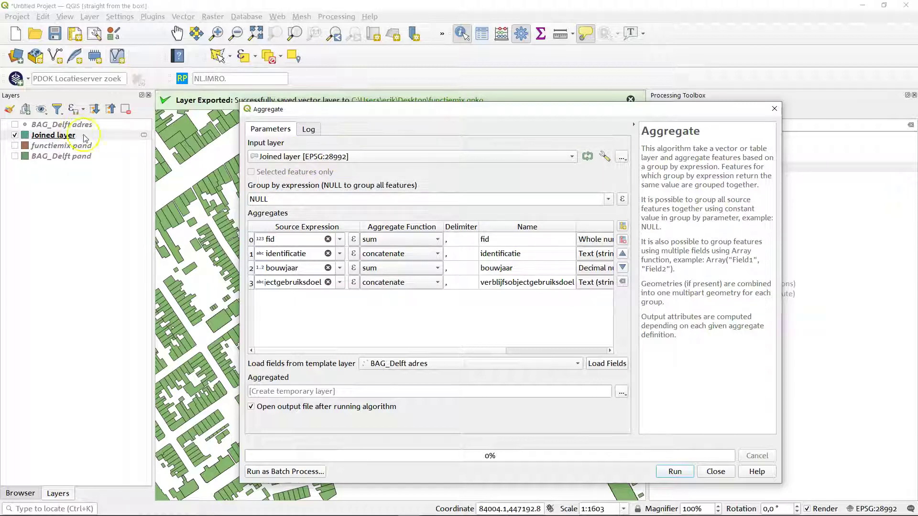
left_click(304, 190)
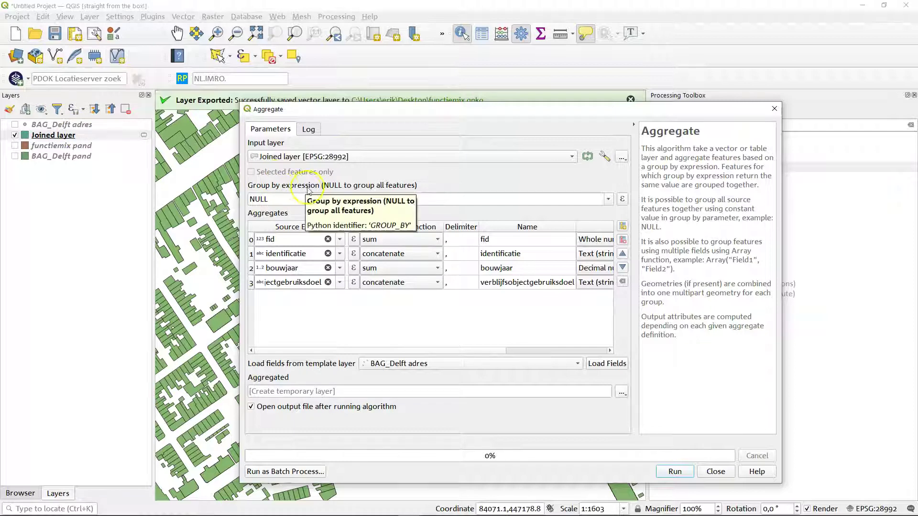
left_click(608, 199)
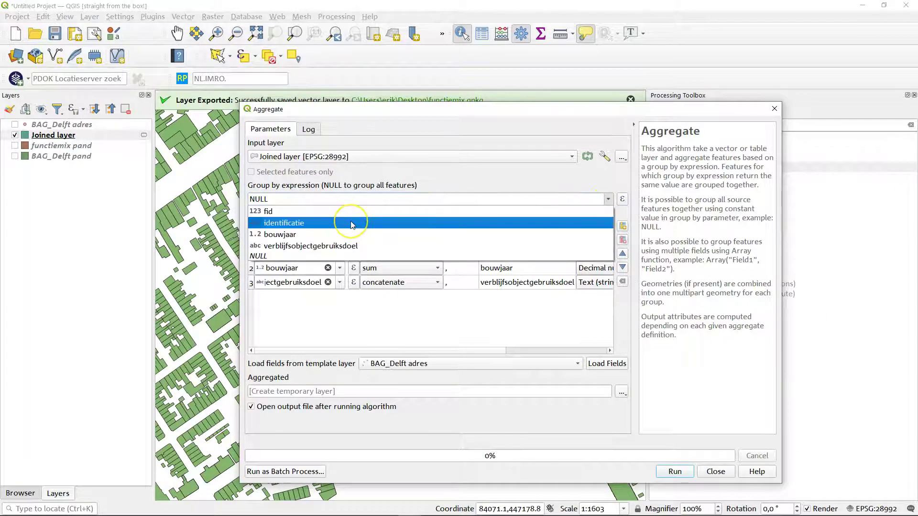
left_click(351, 223)
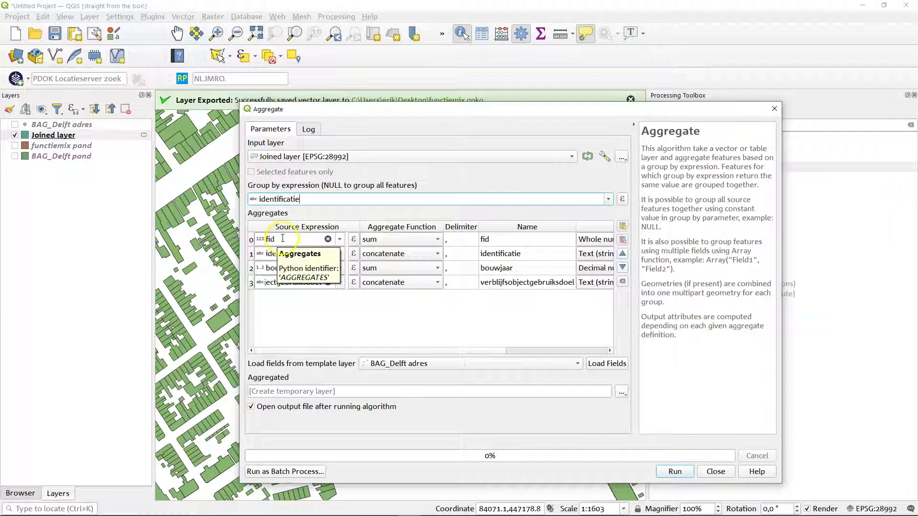
Step: Set the aggregate function to first_value for the fid, identificatie and bouwjaar fields
left_click(437, 240)
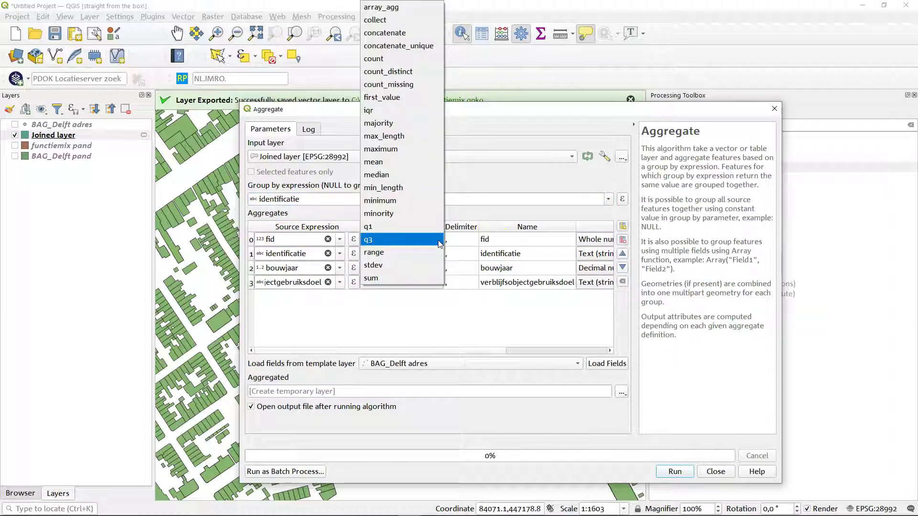
left_click(401, 97)
left_click(301, 252)
left_click(422, 254)
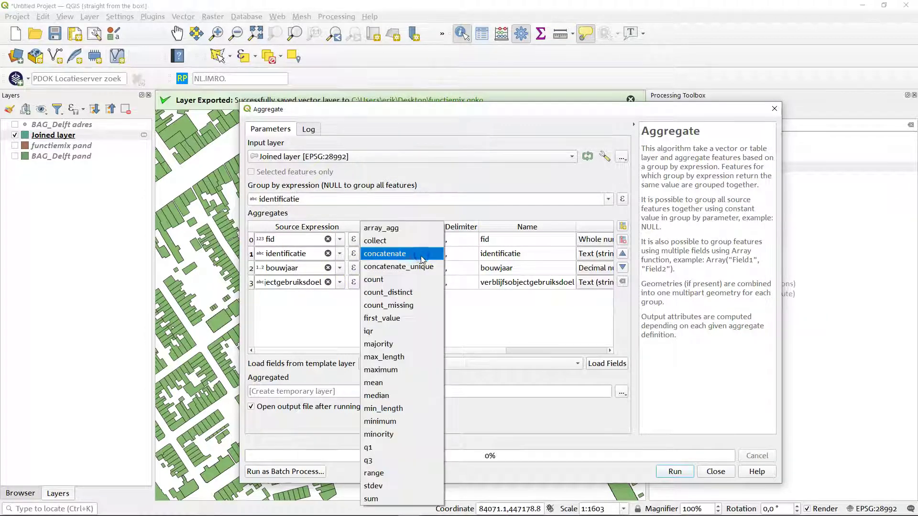
left_click(420, 318)
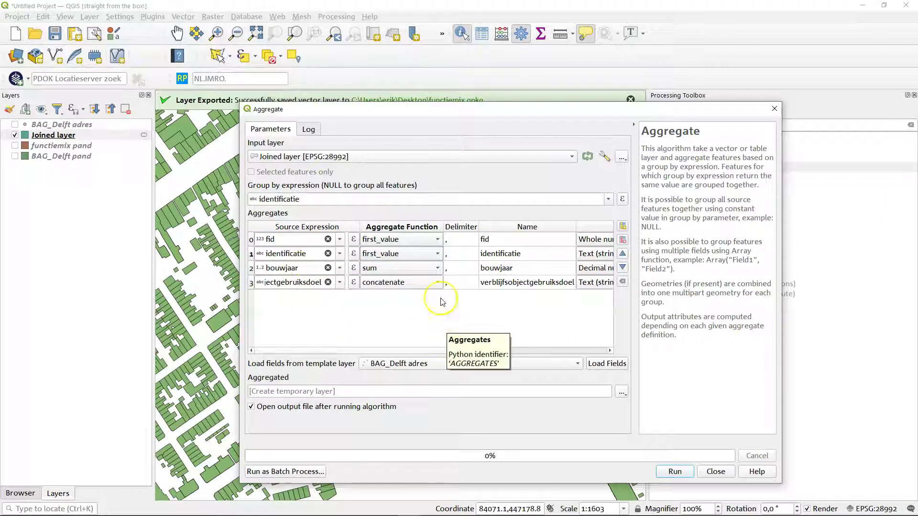
left_click(437, 268)
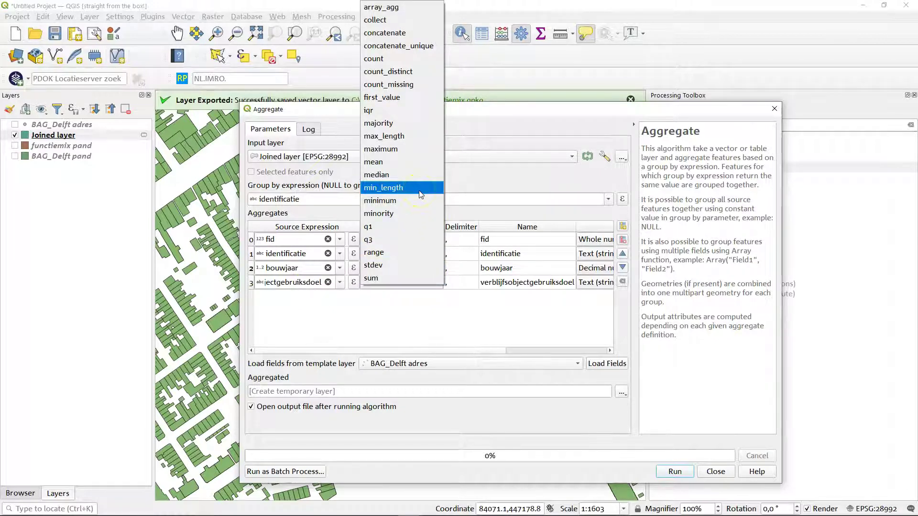
left_click(408, 102)
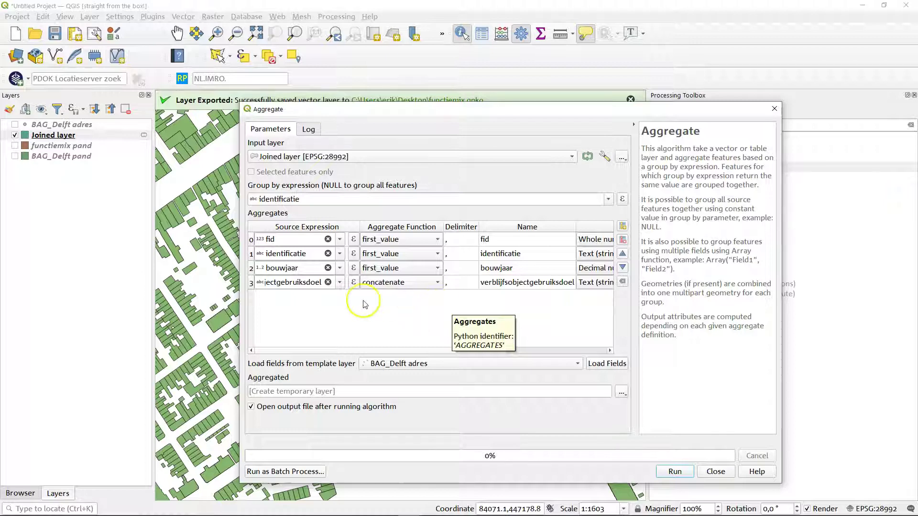
Step: Choose verblijfsobjectgebruiksdoel as source of the comma-delimited concatenate aggregate and try to run Aggregate to a temporary layer
left_click(339, 283)
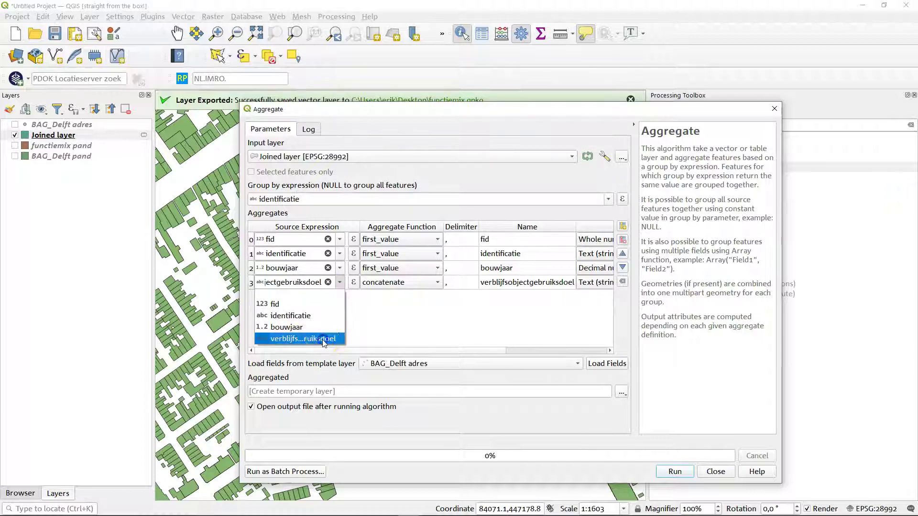
left_click(323, 340)
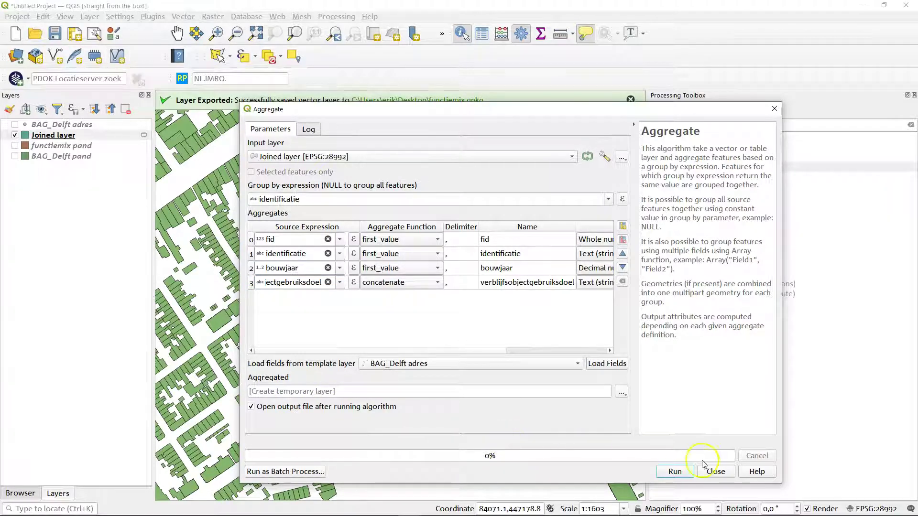
left_click(675, 471)
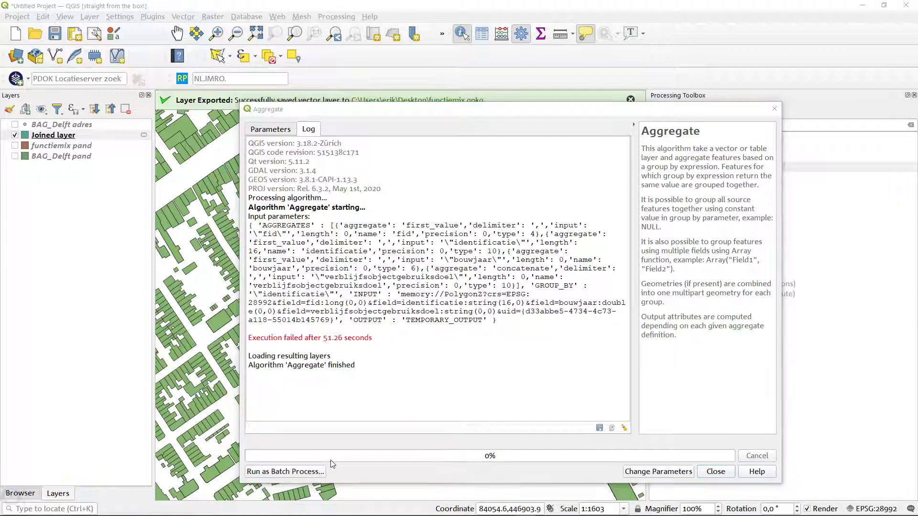
Step: Return to the Aggregate parameters and set the aggregate function of verblijfsobjectgebruiksdoel to concatenate_unique
left_click(327, 337)
left_click(356, 356)
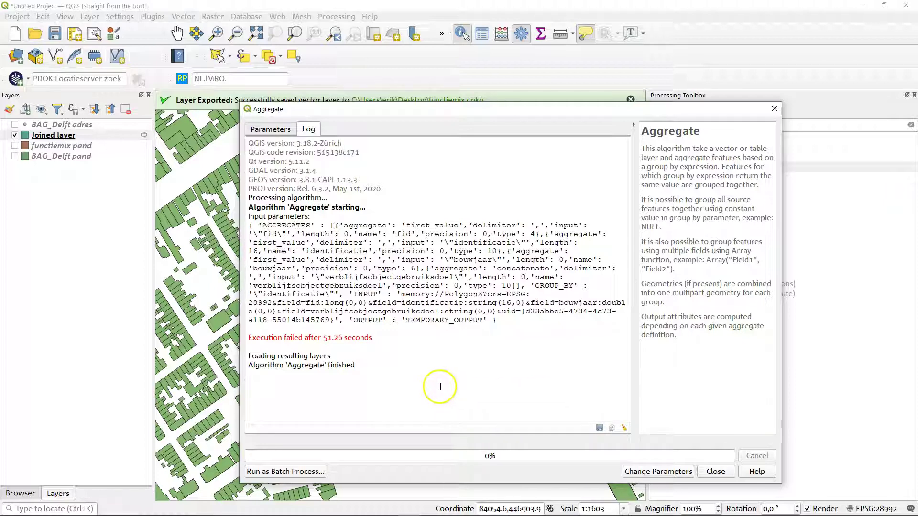
left_click(267, 133)
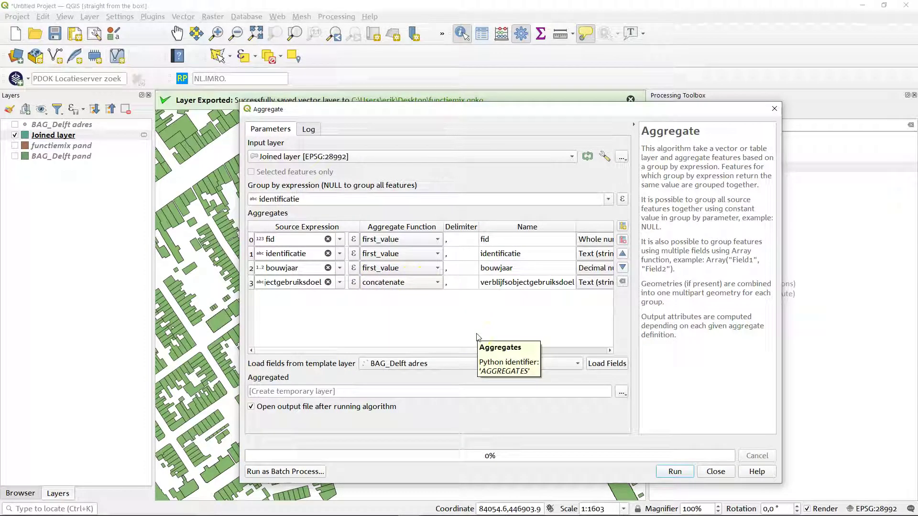
left_click(429, 327)
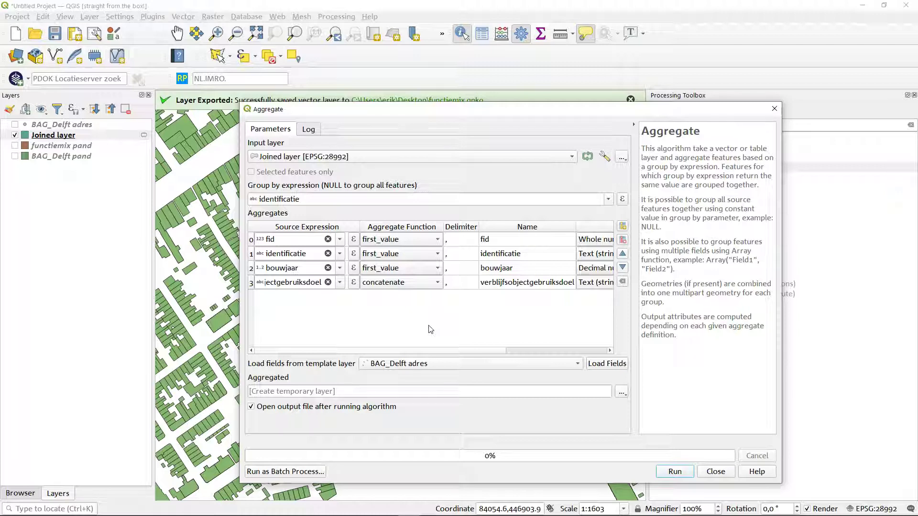
left_click(403, 287)
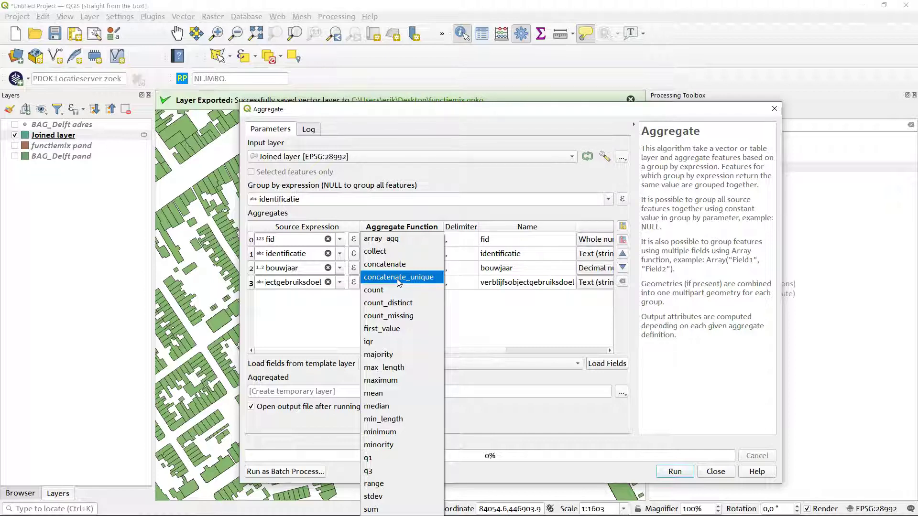
left_click(379, 279)
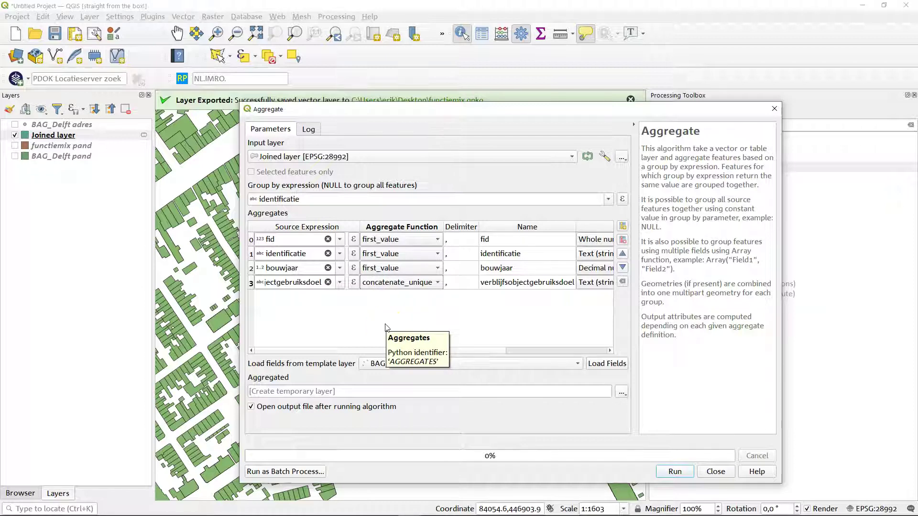
left_click(402, 295)
Step: Run Aggregate on Joined layer to a temporary layer and close the tool once processing finishes
left_click(675, 471)
left_click(674, 472)
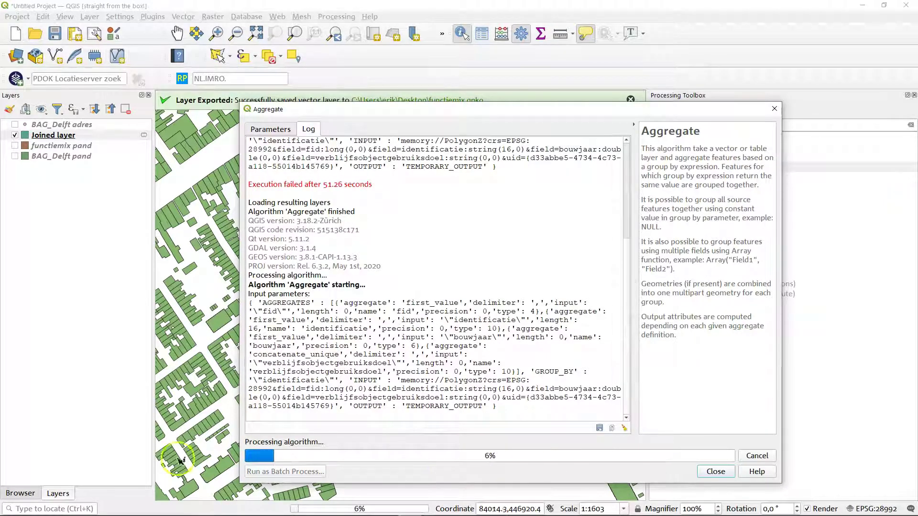
left_click(20, 497)
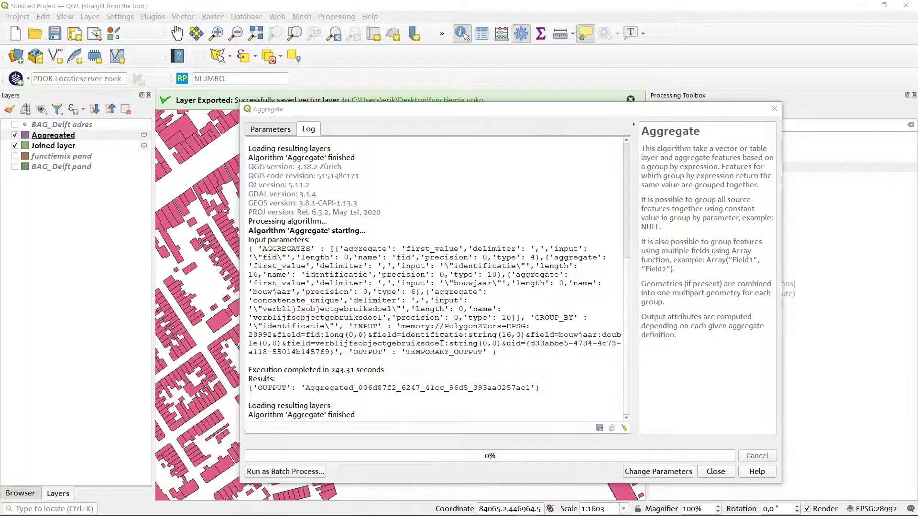
left_click_drag(329, 370, 355, 370)
left_click(383, 372)
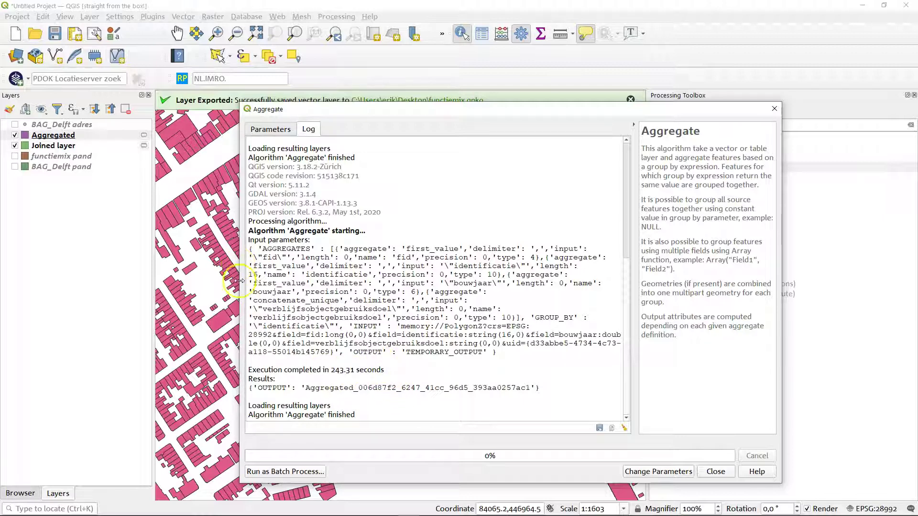
left_click(715, 471)
Step: Identify the large freestanding building in the Aggregated layer and check its verblijfsobjectgebruiksdoel value
left_click(461, 44)
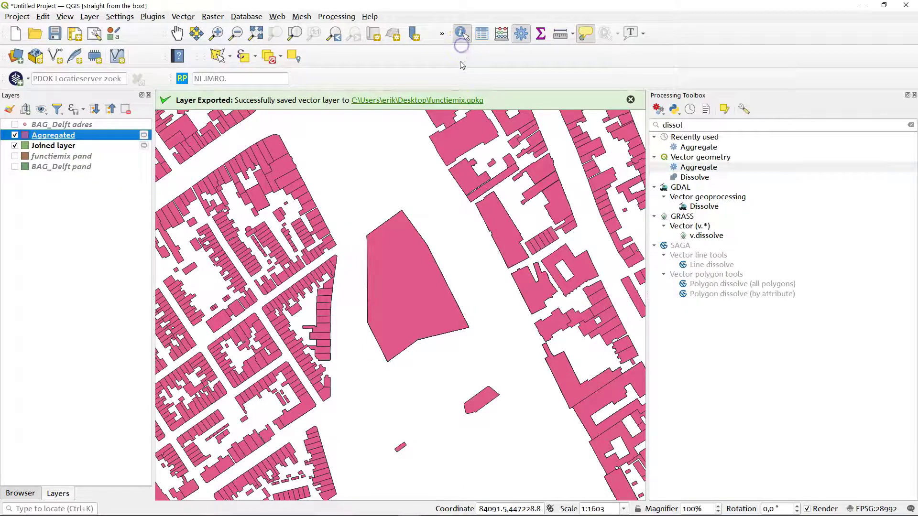
left_click(430, 292)
left_click_drag(304, 286, 696, 287)
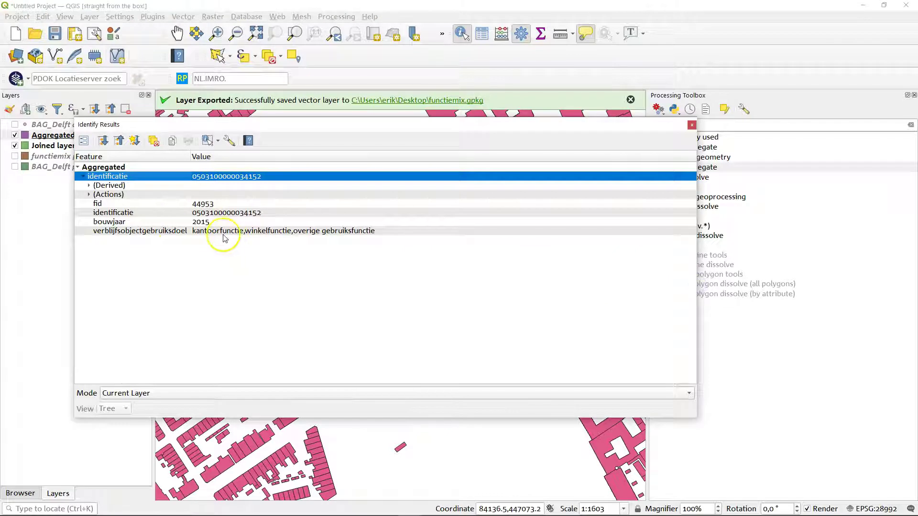
left_click(223, 234)
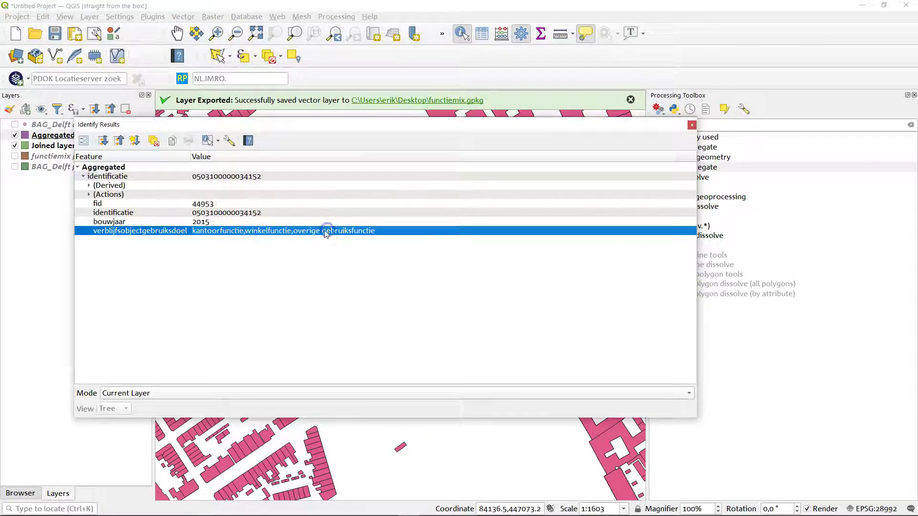
left_click(692, 126)
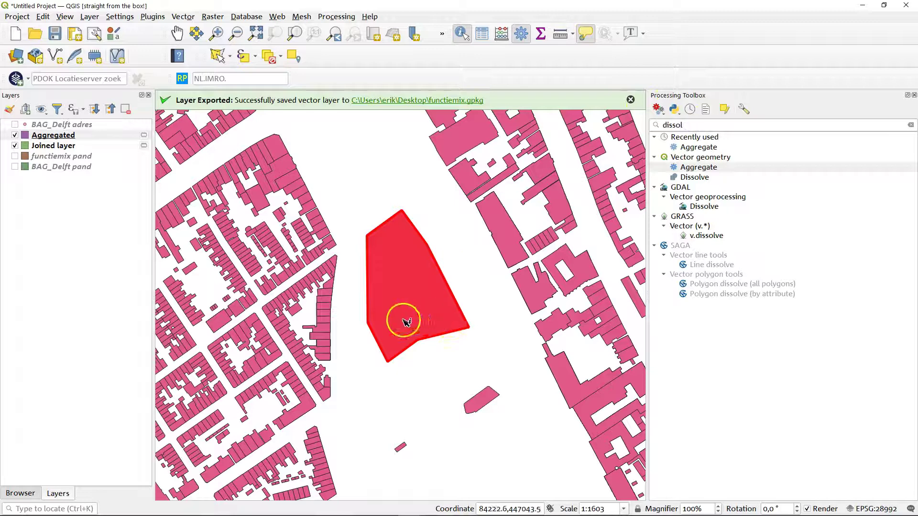
Step: Identify one Aggregated building northwest and one east of the large freestanding building and check their usage functions
left_click(280, 169)
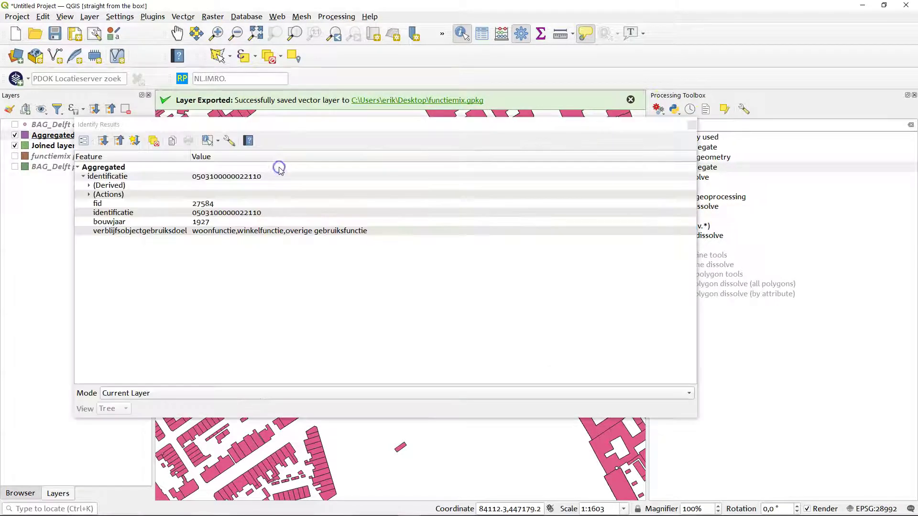
left_click(215, 234)
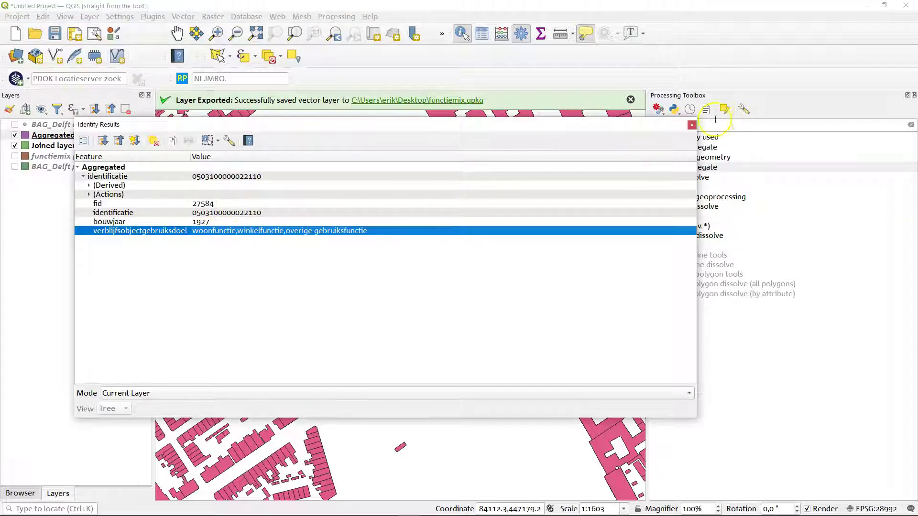
left_click(692, 124)
left_click(478, 286)
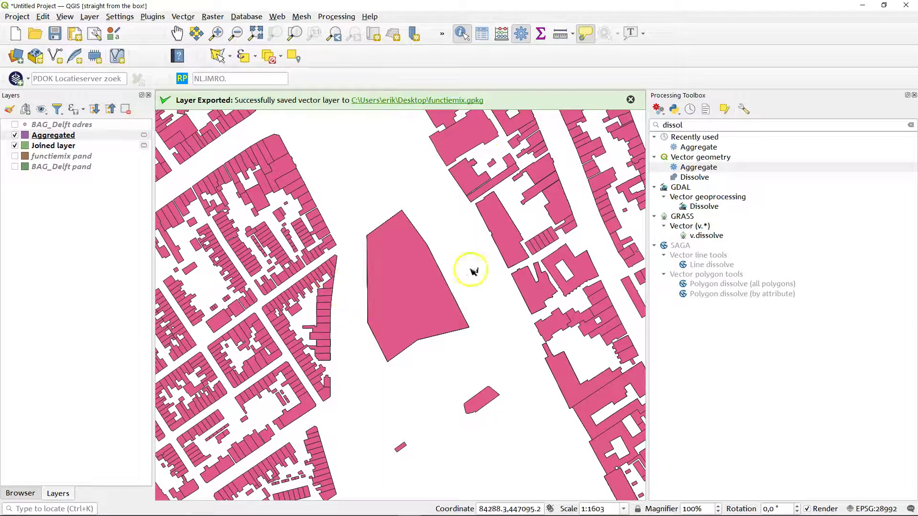
left_click(494, 230)
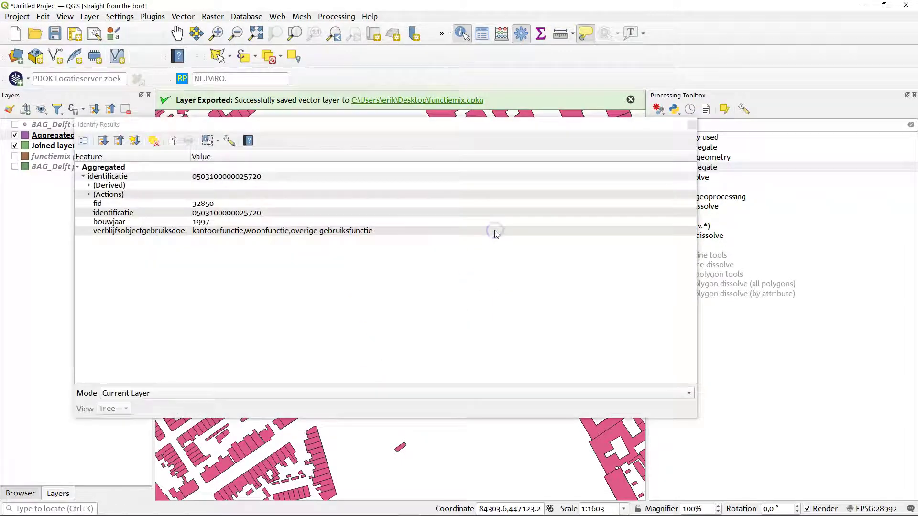
left_click(212, 235)
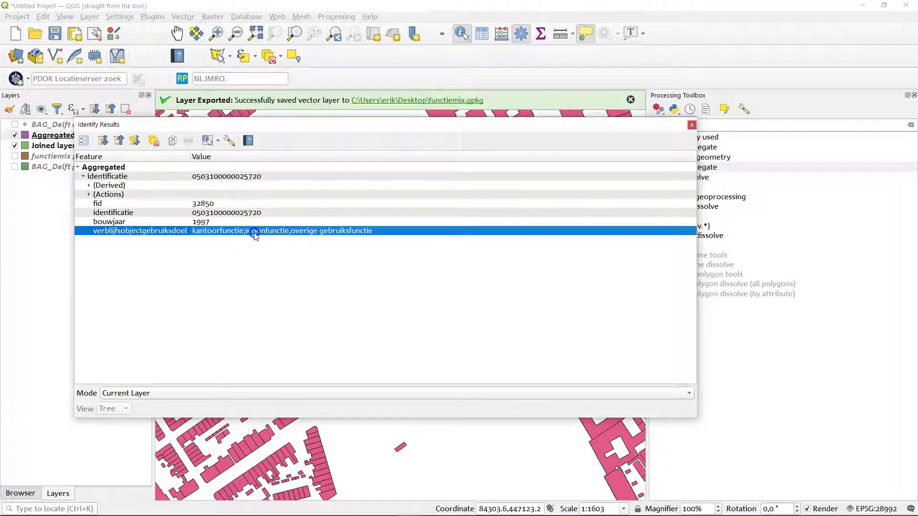
left_click(691, 126)
Step: Identify the corner building at the west tip of the block southeast of the city-centre square and check its usage functions
scroll(430, 330, "down", 5)
scroll(466, 283, "up", 5)
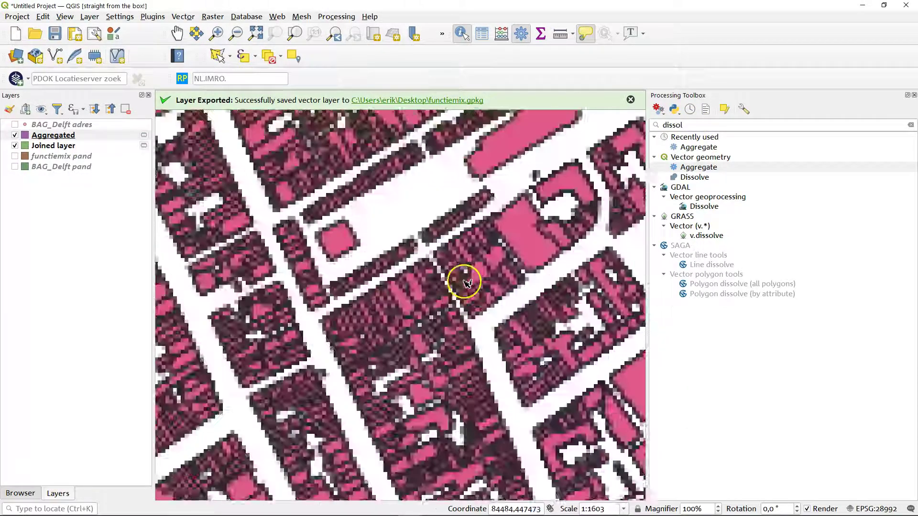
left_click(499, 335)
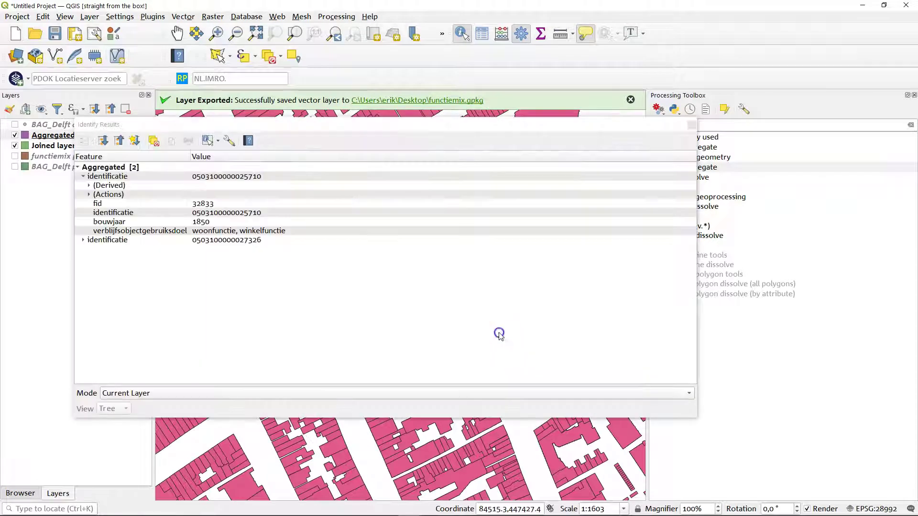
left_click(277, 241)
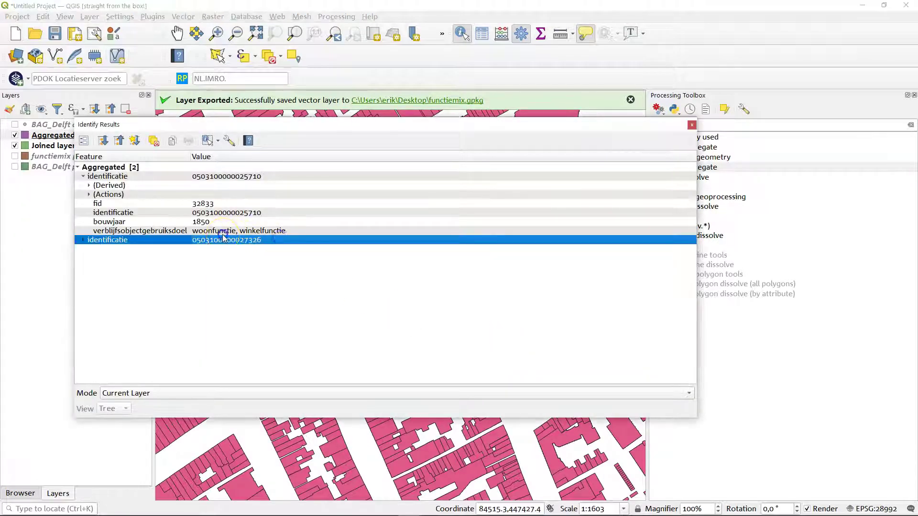
left_click(237, 233)
left_click(692, 125)
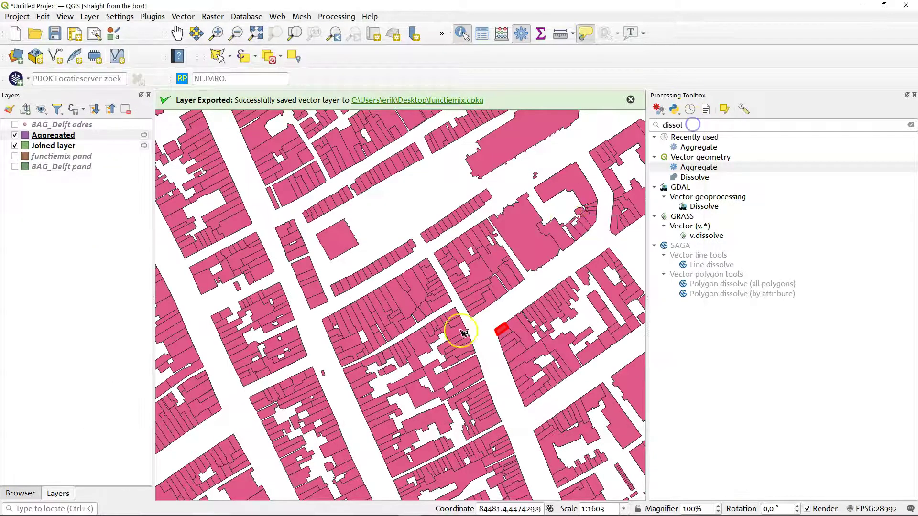
Step: Identify the two adjoining buildings across the street to the northwest and compare their verblijfsobjectgebruiksdoel values
left_click(488, 301)
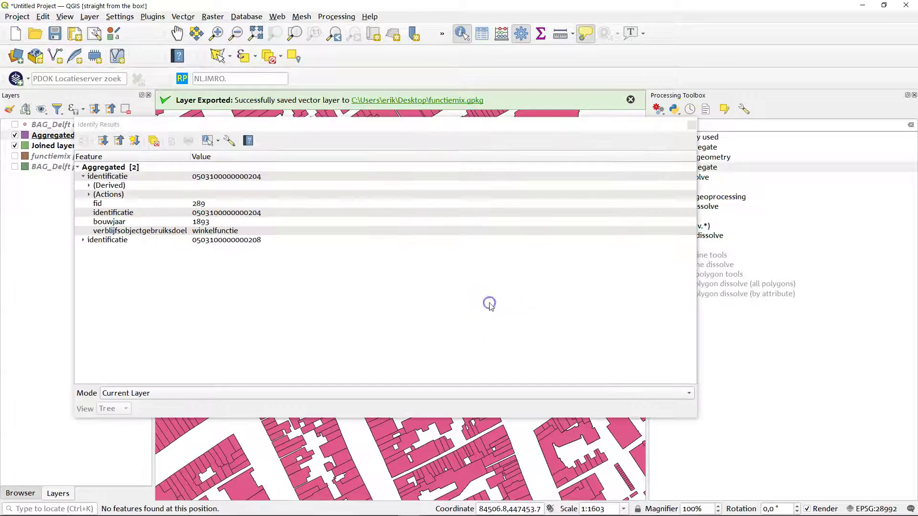
left_click(205, 231)
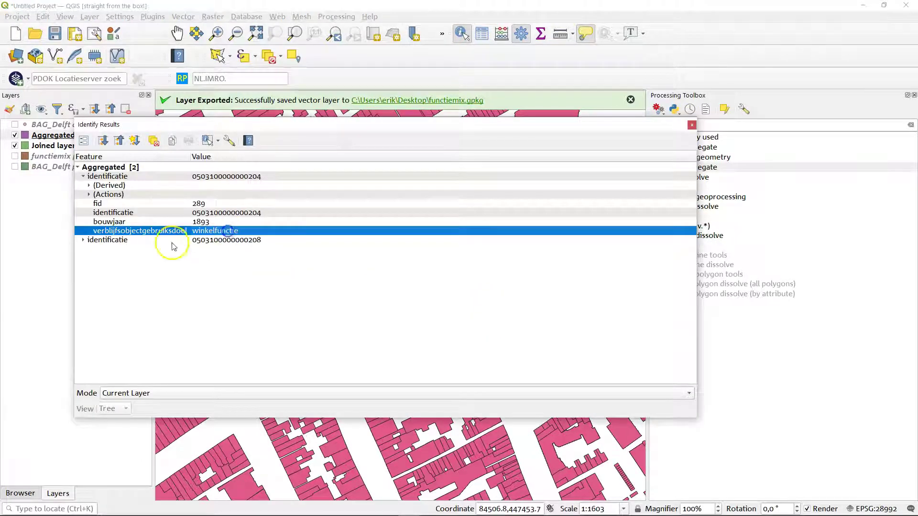
left_click(84, 240)
left_click(232, 295)
left_click_drag(411, 127, 443, 139)
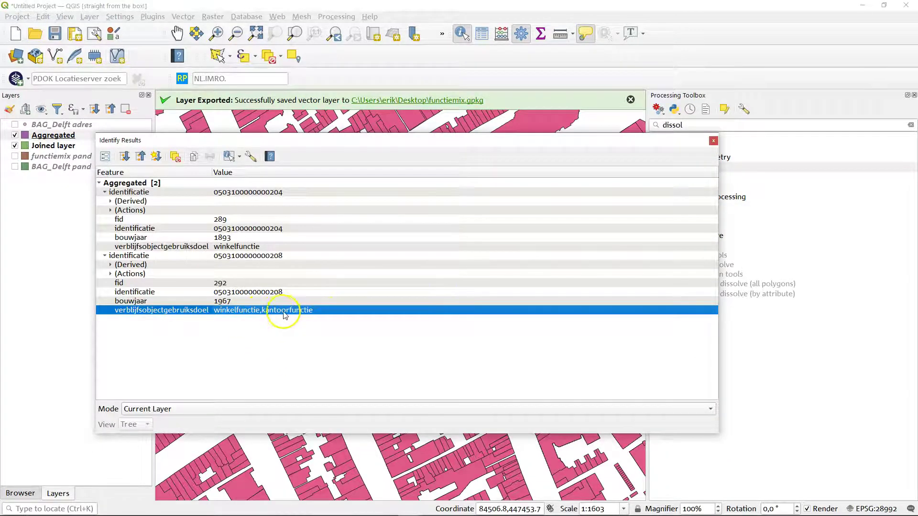
left_click(714, 140)
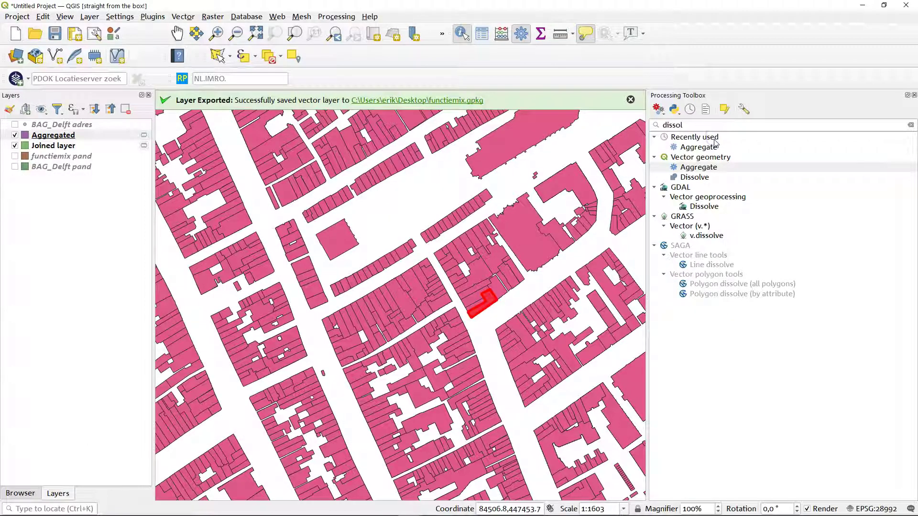
Step: Identify the large elongated building at the northeast end of the square and check its usage function
left_click(435, 184)
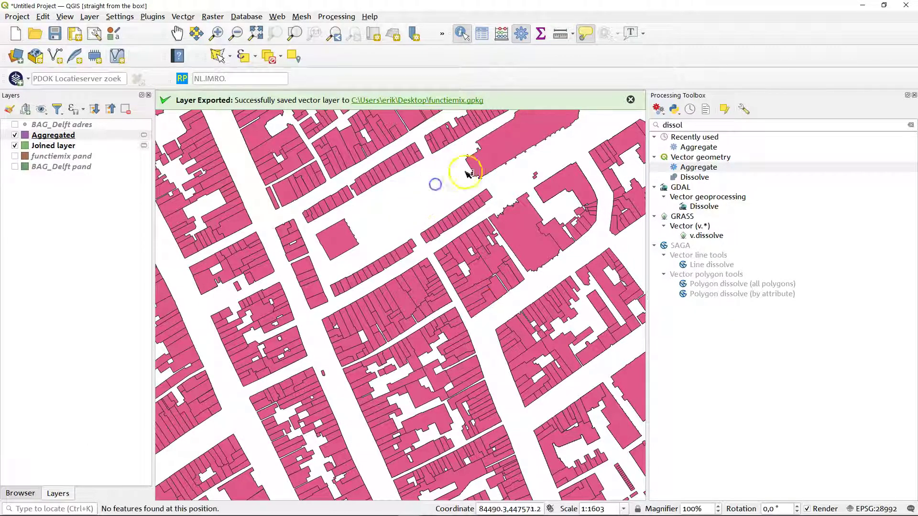
left_click(500, 164)
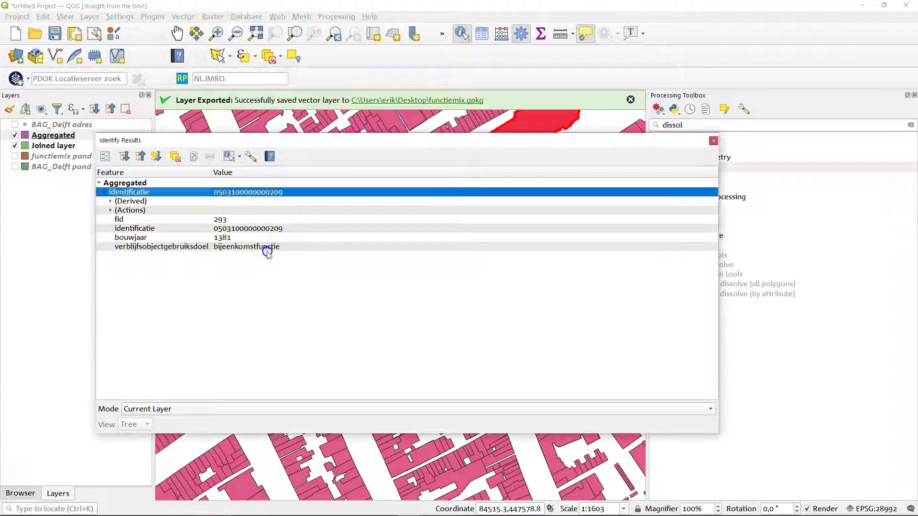
left_click(713, 141)
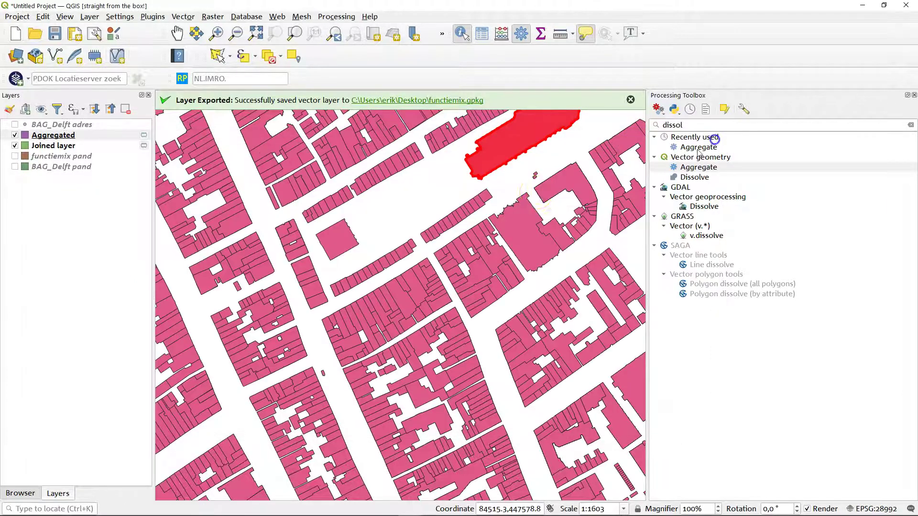
left_click(439, 183)
scroll(411, 222, "down", 2)
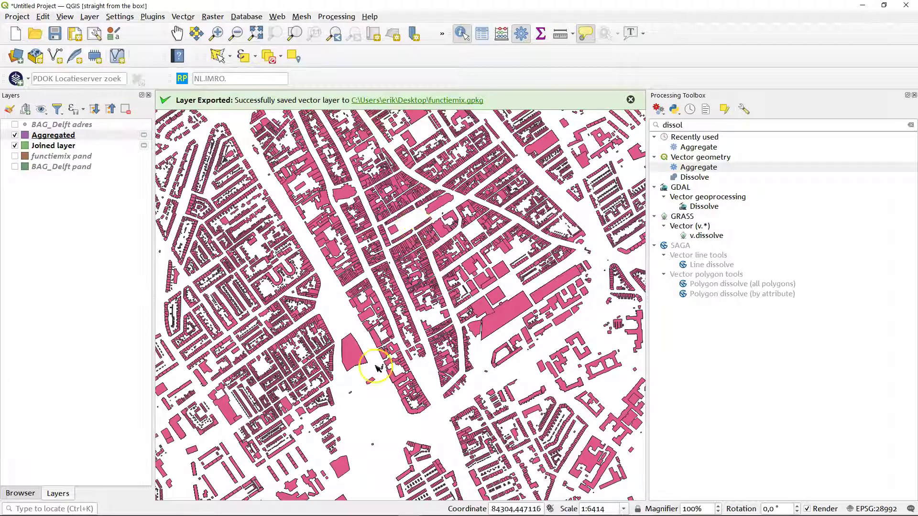
Step: Open the Aggregated layer's attribute table, widen the verblijfsobjectgebruiksdoel column and examine the function combinations per building
left_click(43, 136)
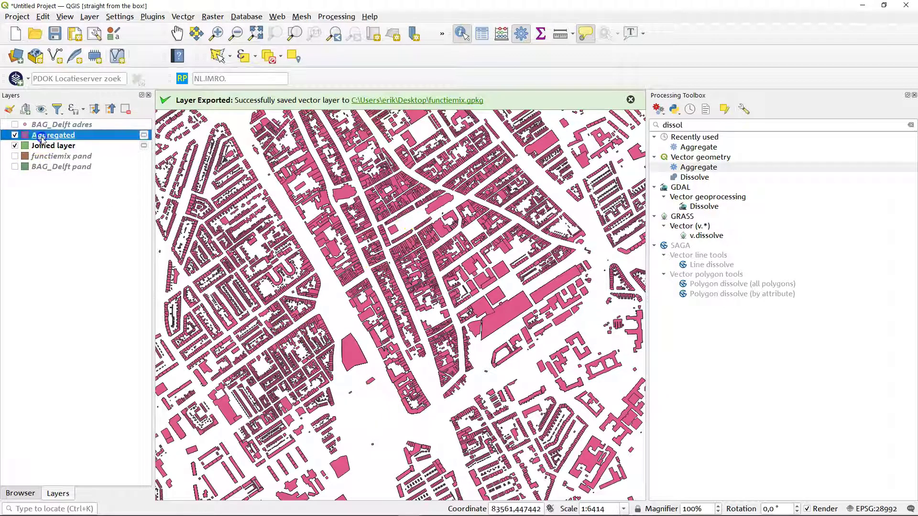
left_click(481, 33)
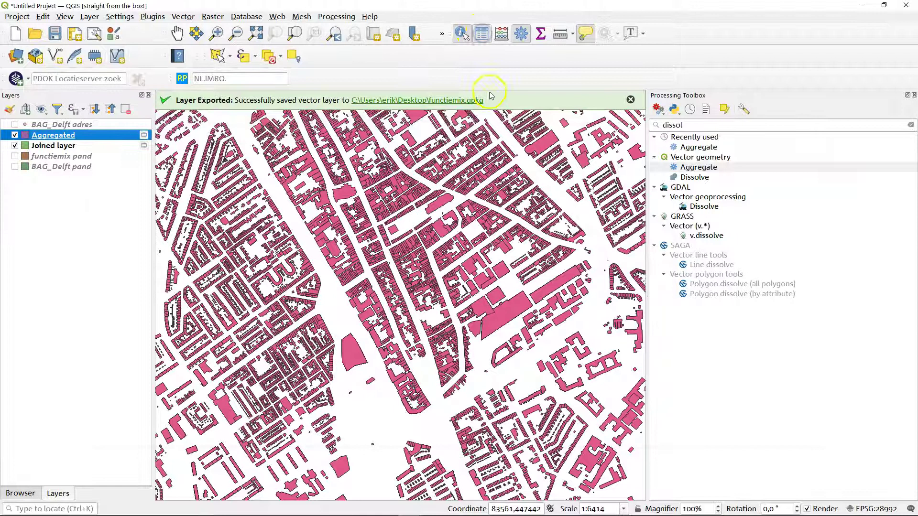
left_click_drag(287, 149, 753, 153)
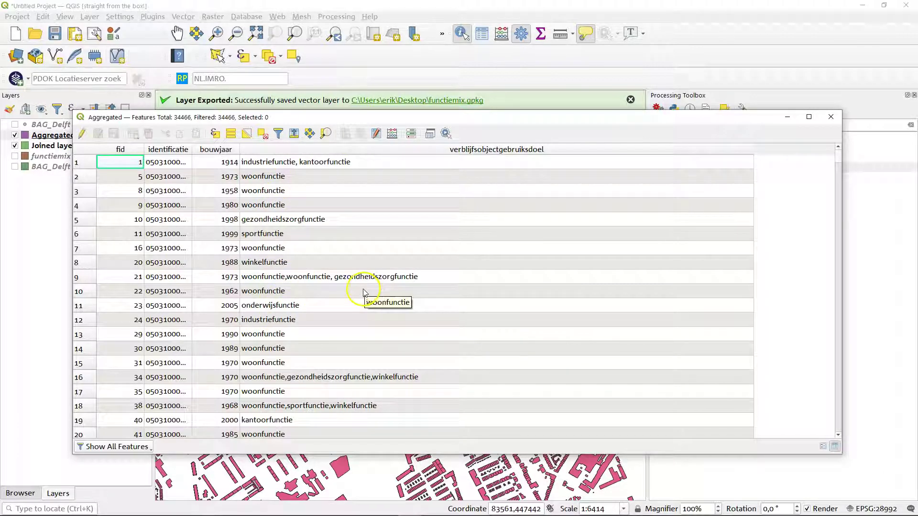
left_click(299, 170)
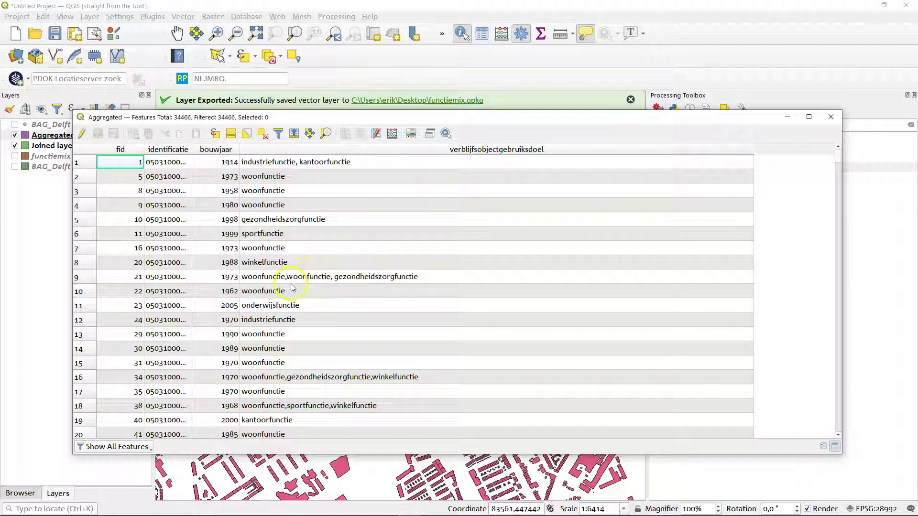
scroll(423, 285, "down", 8)
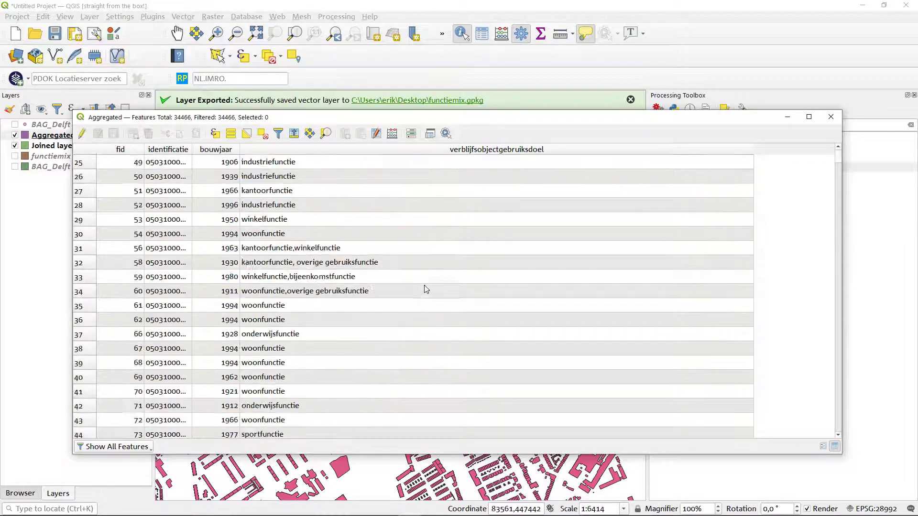
scroll(426, 289, "down", 7)
left_click(830, 117)
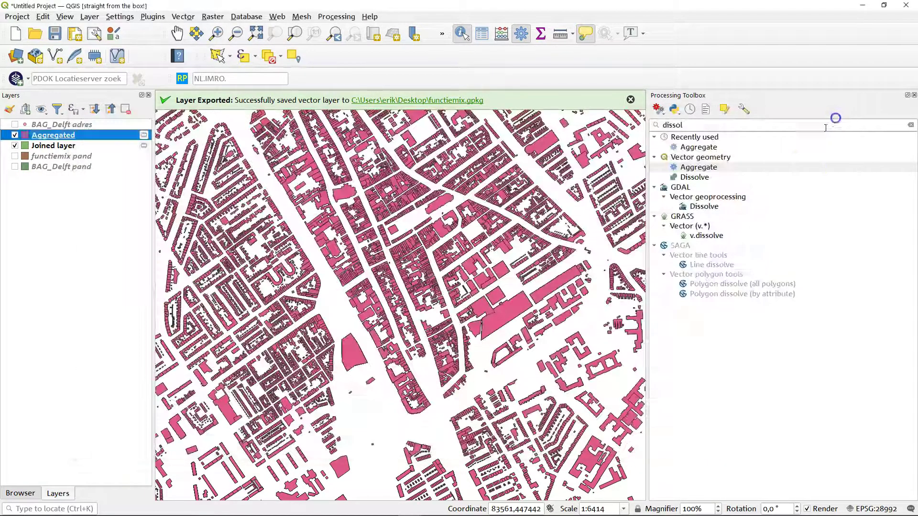
Step: Review the list of gebruiksdoel categories for verblijfsobjecten on the Stelselpedia page in the browser, then return to QGIS
left_click(101, 333)
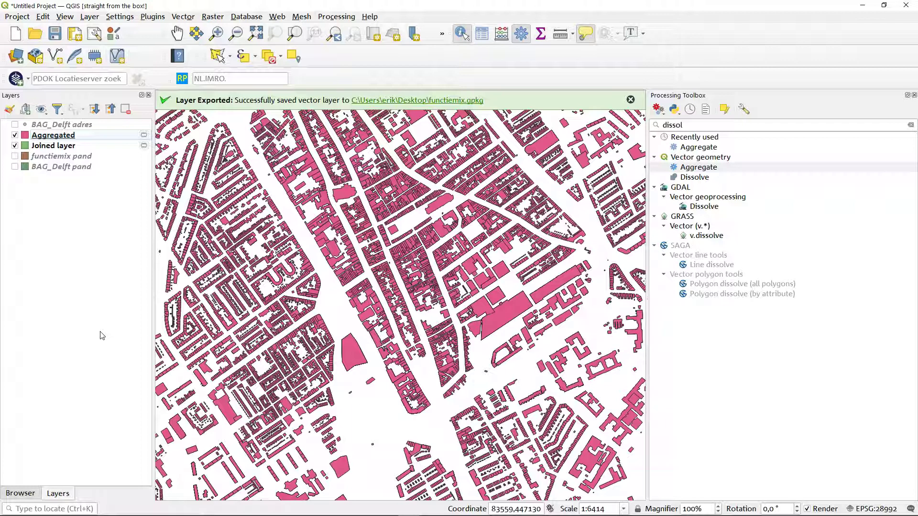
left_click(99, 334)
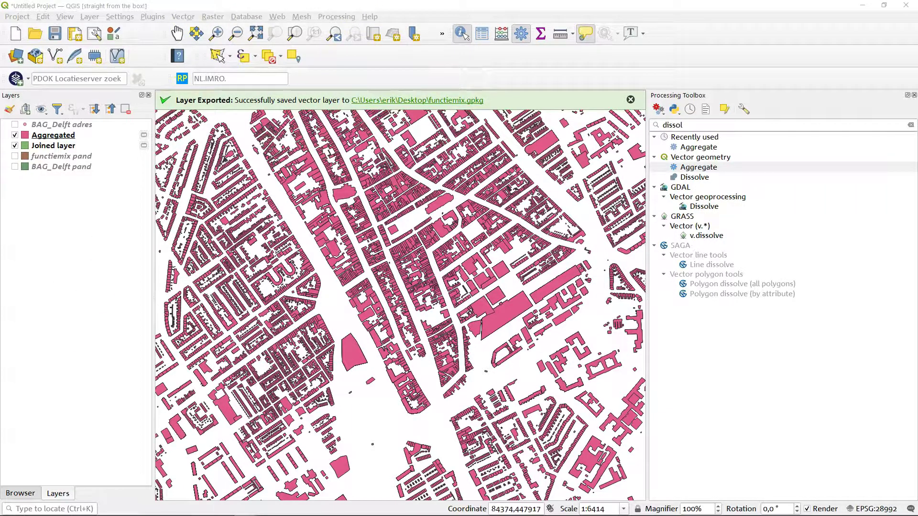
left_click_drag(917, 36, 305, 33)
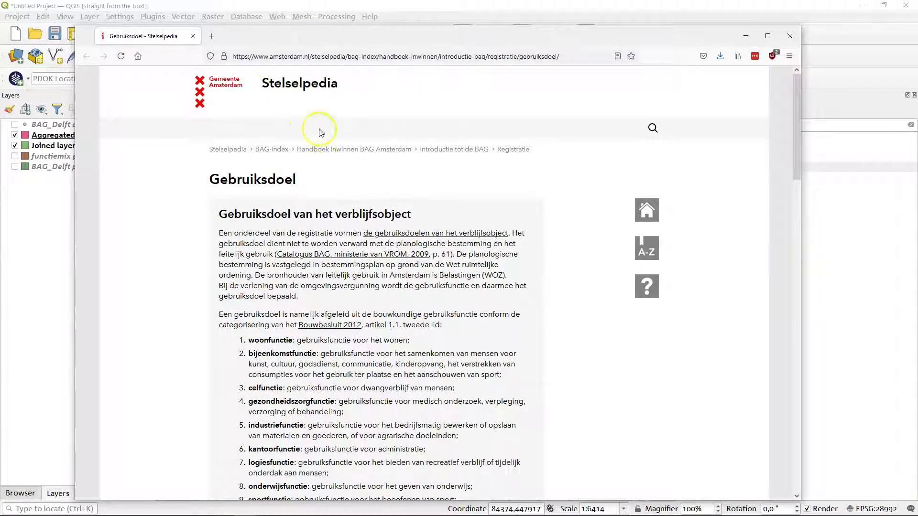
scroll(235, 236, "down", 2)
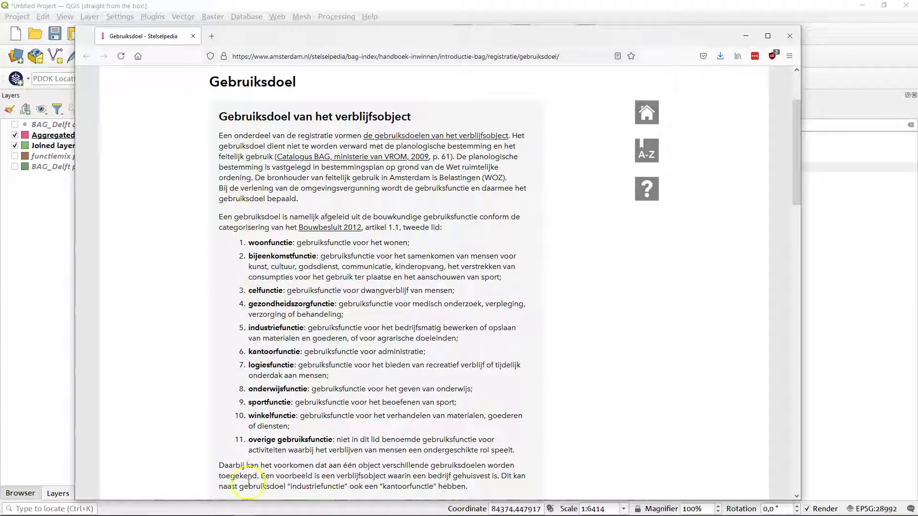
left_click_drag(377, 440, 181, 273)
left_click(184, 277)
left_click(49, 289)
Step: Open the Aggregated layer's attribute table and narrow the verblijfsobjectgebruiksdoel column to fit its contents
right_click(46, 136)
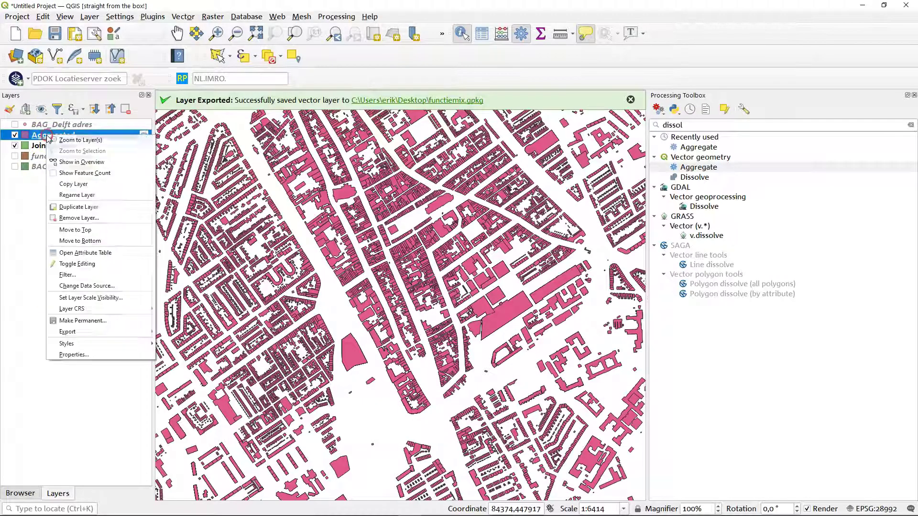
left_click(98, 253)
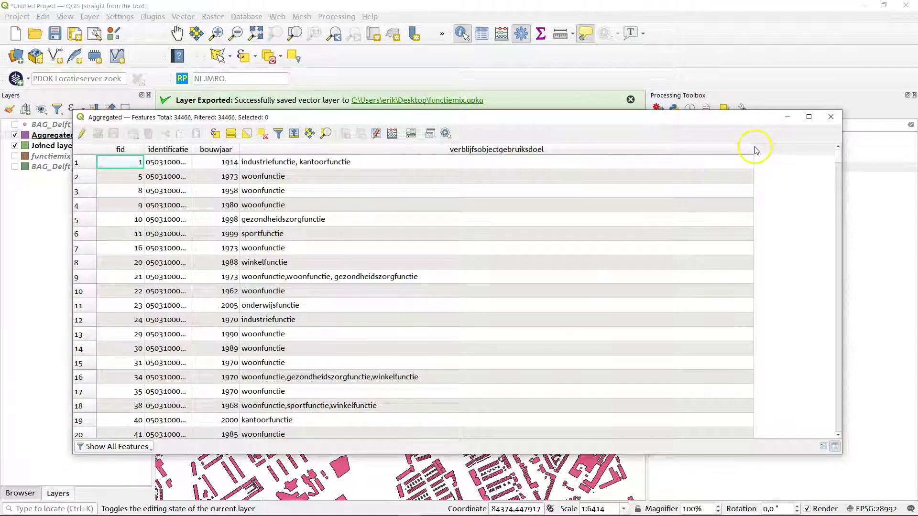
left_click_drag(754, 148, 438, 158)
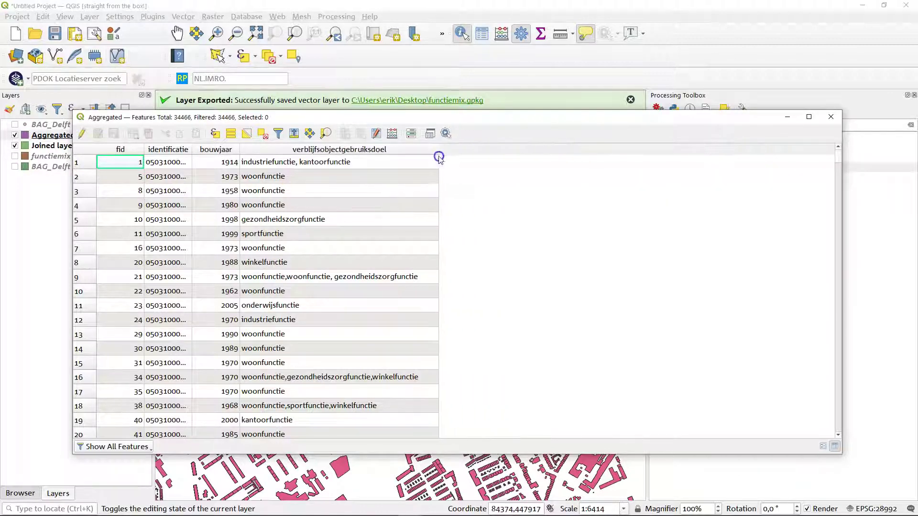
Step: Start a new whole-number field named woon in the Field Calculator, consulting the woonfunctie entry on the browser's Gebruiksdoel page
left_click(392, 135)
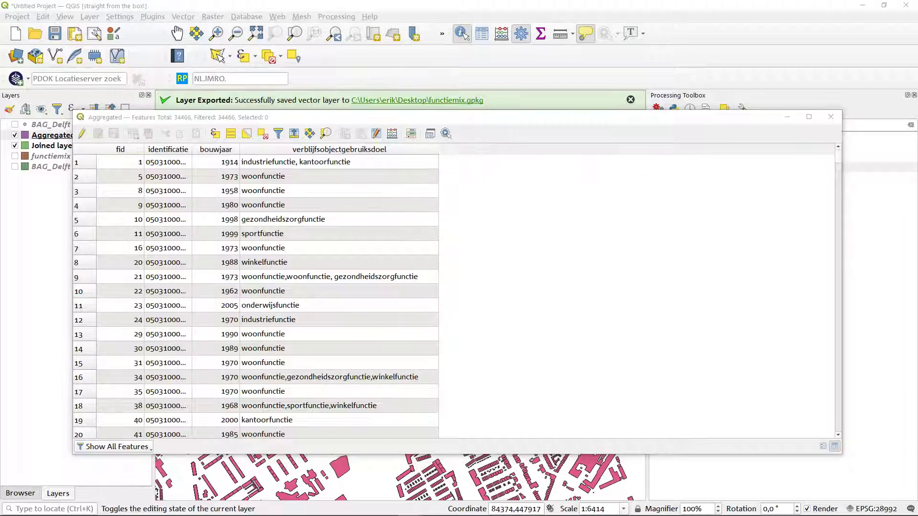
left_click_drag(512, 110, 340, 112)
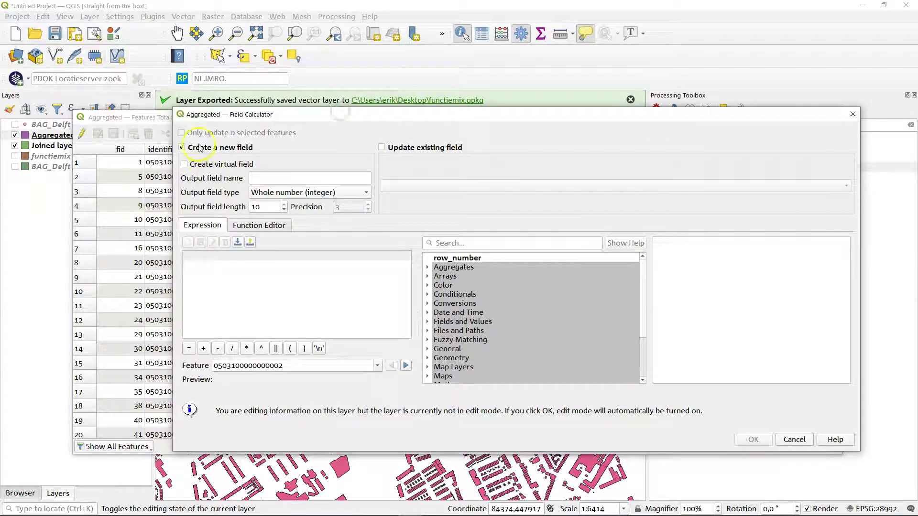
left_click(268, 178)
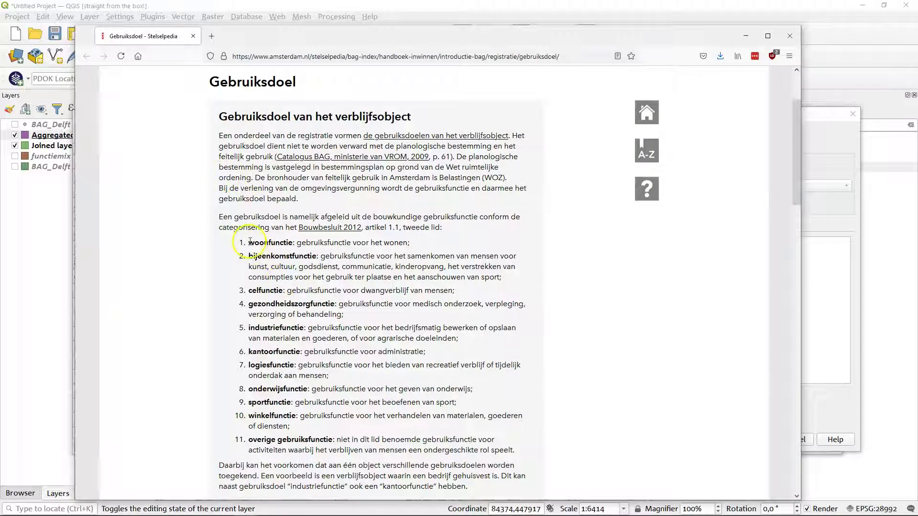
left_click_drag(248, 242, 300, 247)
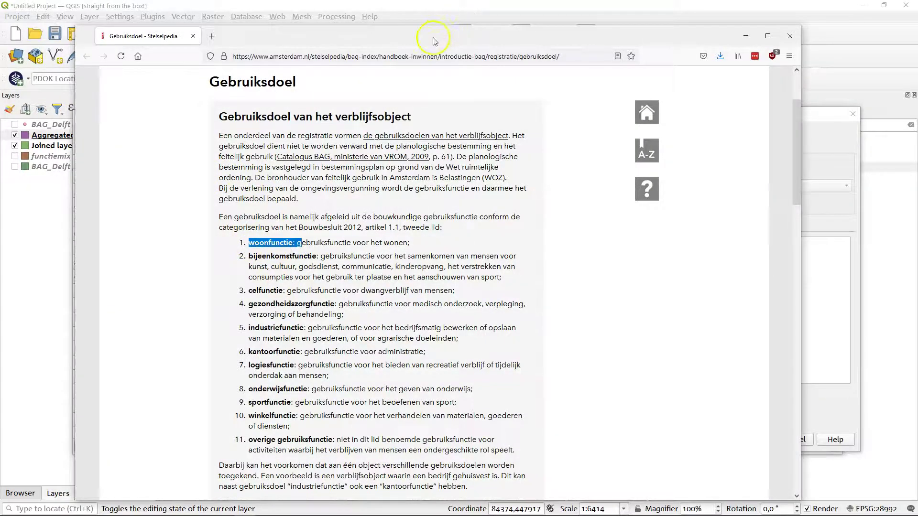
left_click_drag(434, 40, 915, 38)
left_click(453, 182)
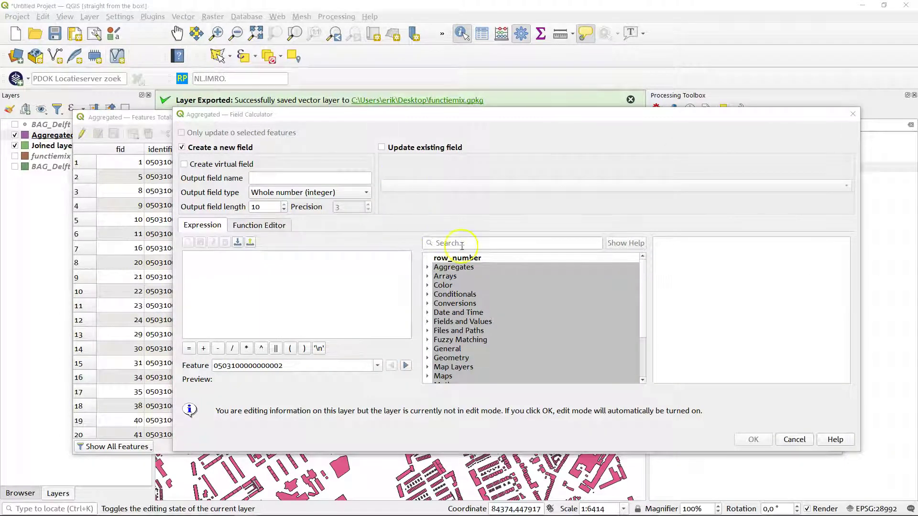
left_click(271, 177)
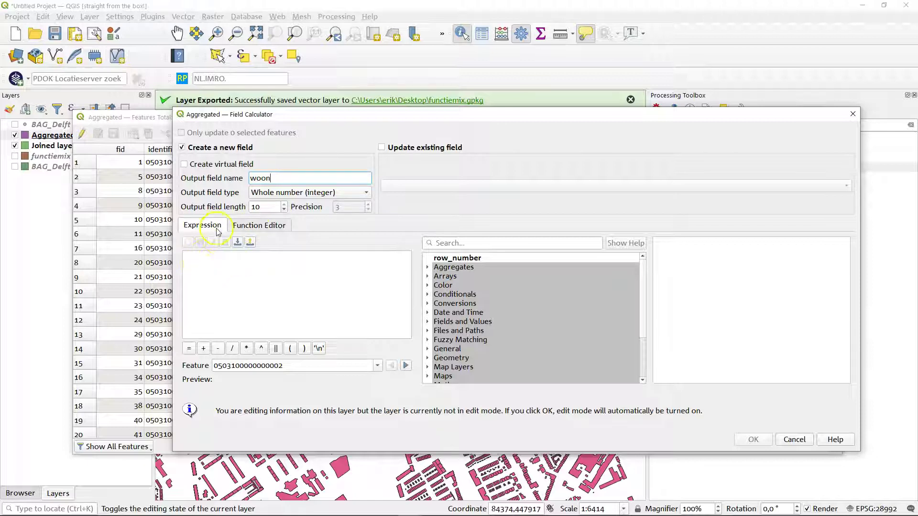
Step: Find the CASE conditional in the function list and insert its CASE WHEN condition THEN result END template into the expression
left_click(215, 256)
left_click(439, 243)
type("case")
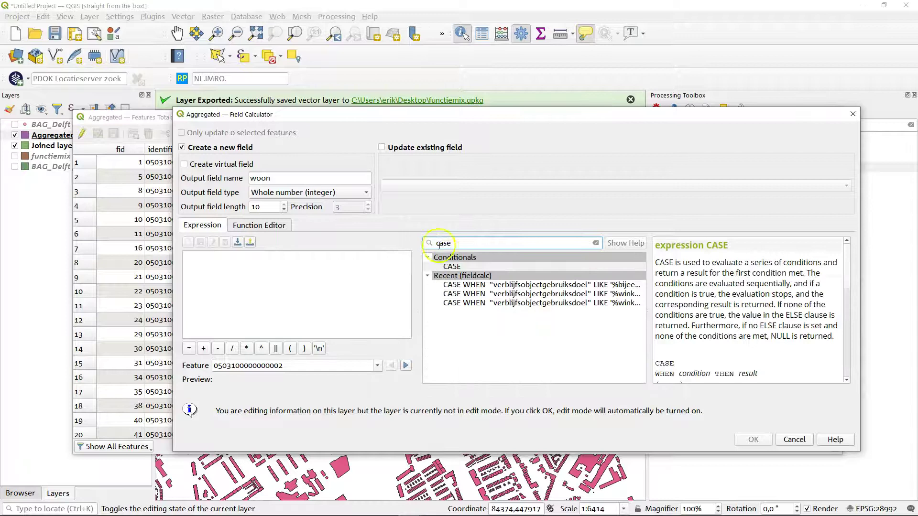
double_click(452, 266)
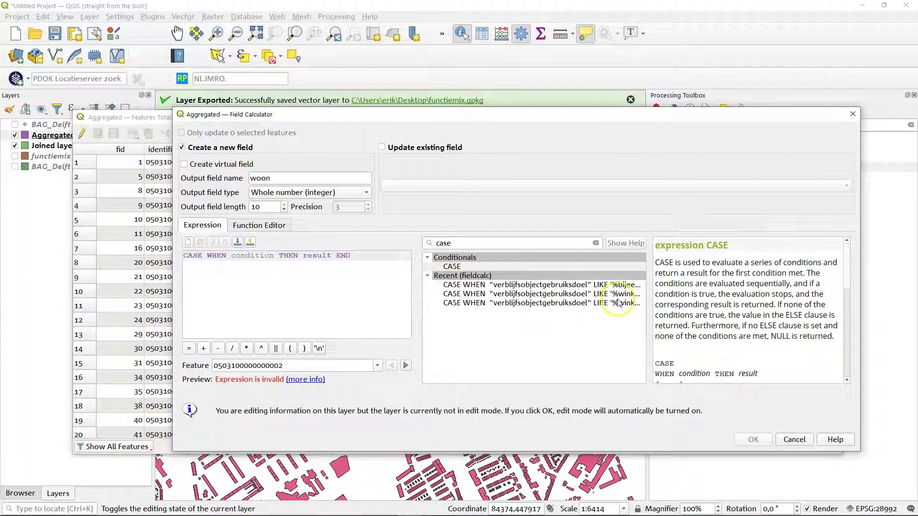
Step: Replace the condition placeholder in the CASE expression with "verblijfsobjectgebruiksdoel" LIKE '%woon%'
left_click(271, 288)
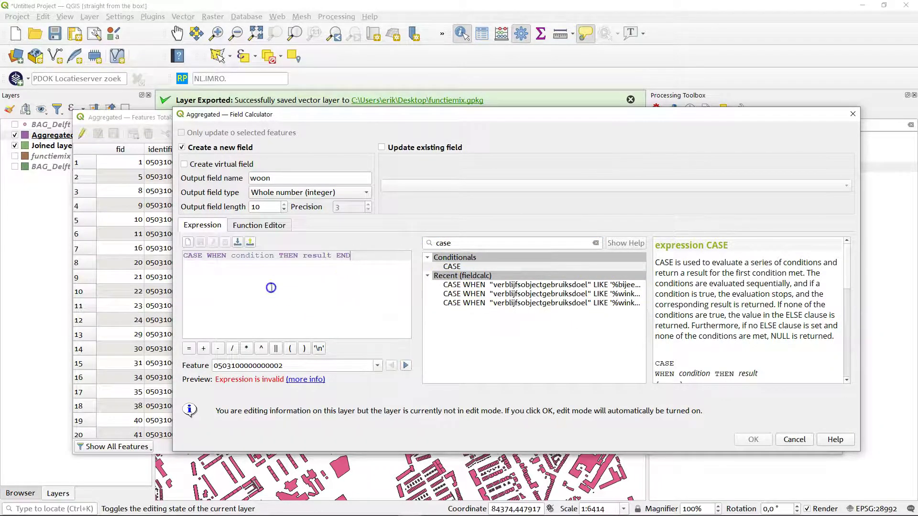
double_click(253, 256)
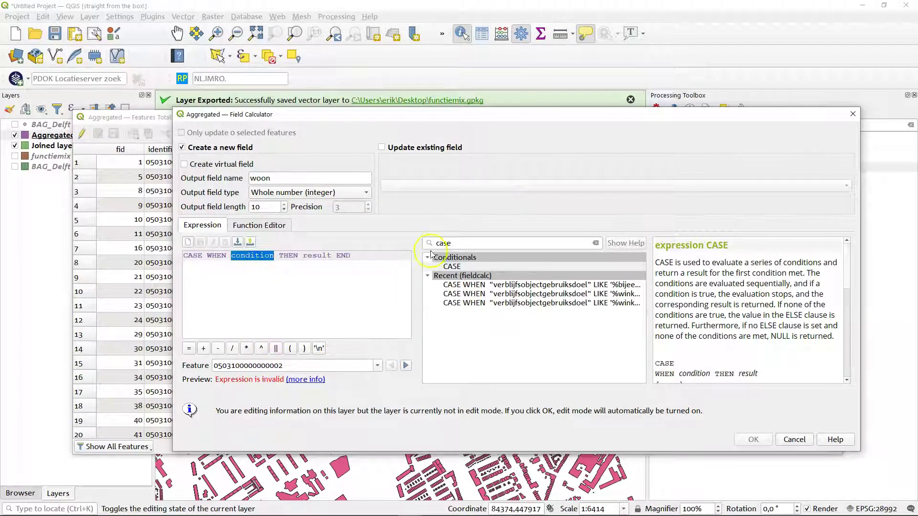
left_click(596, 243)
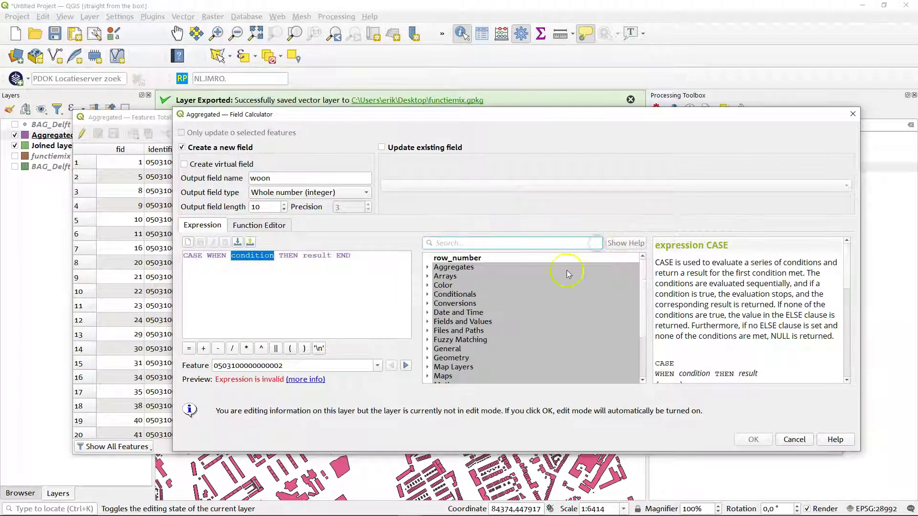
left_click(428, 322)
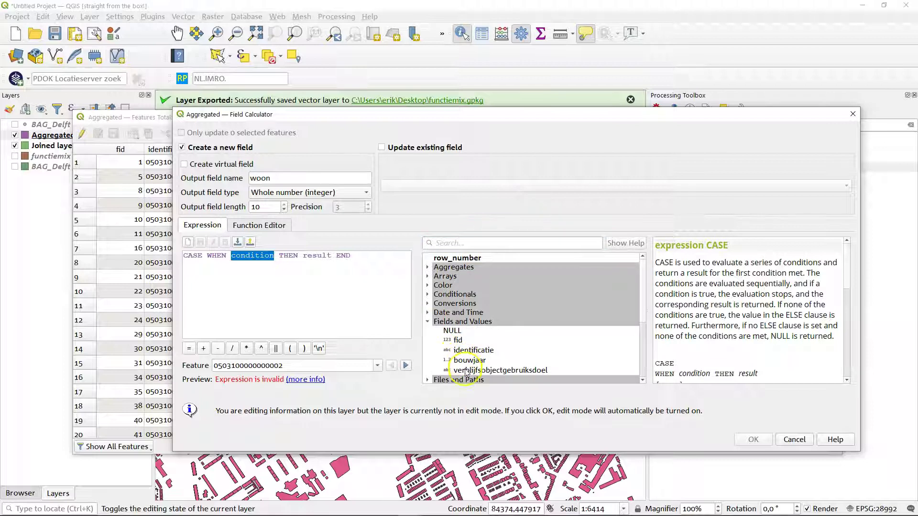
double_click(466, 371)
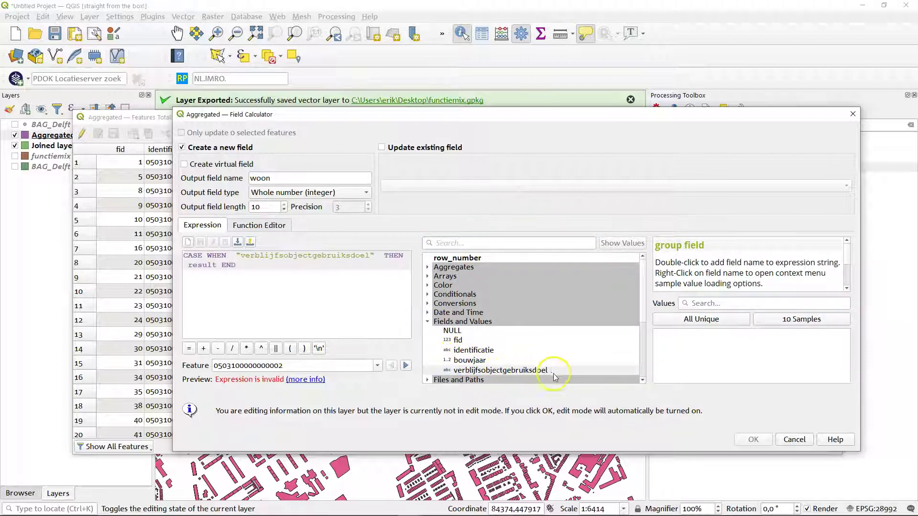
type("LIKE")
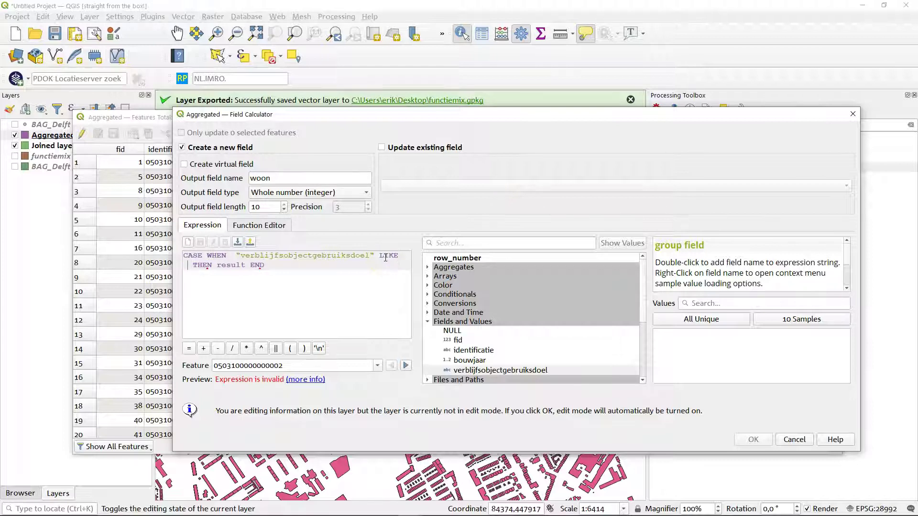
type(" '%woon")
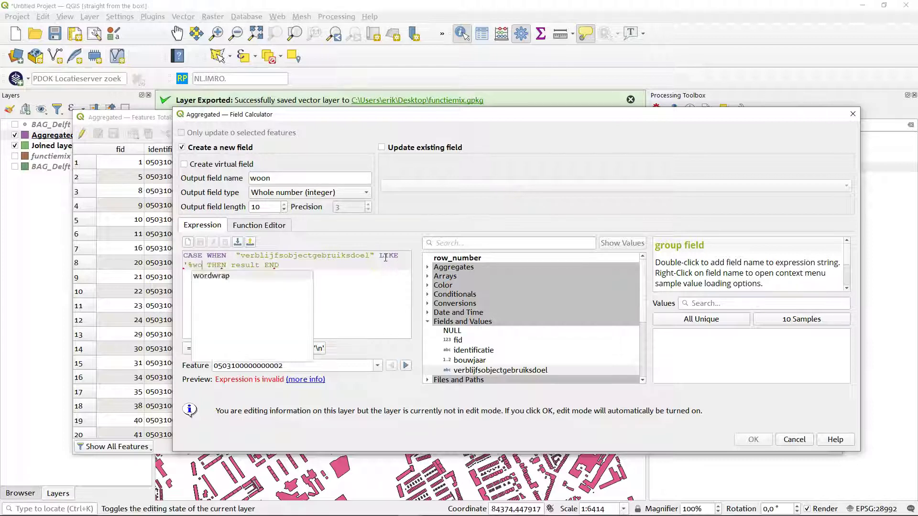
type("%'")
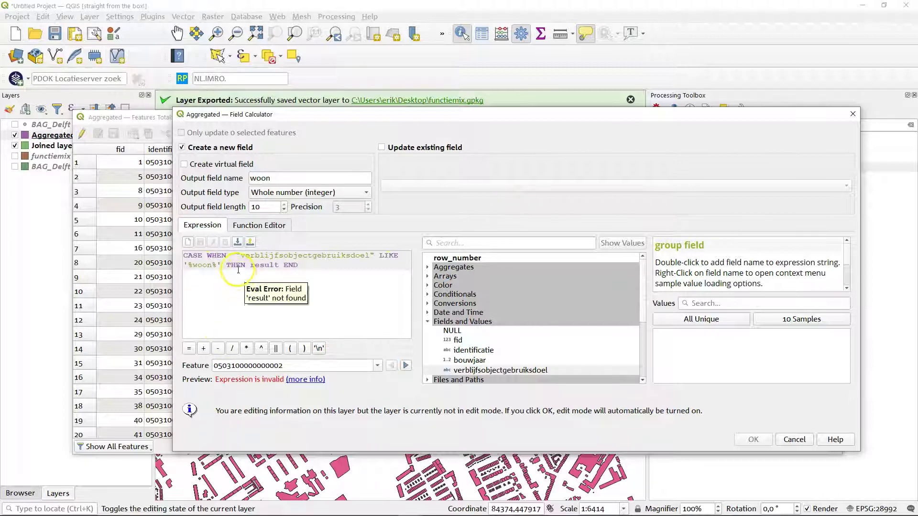
Step: Replace the result placeholder with 1 and calculate the woon field for the Aggregated layer
double_click(276, 264)
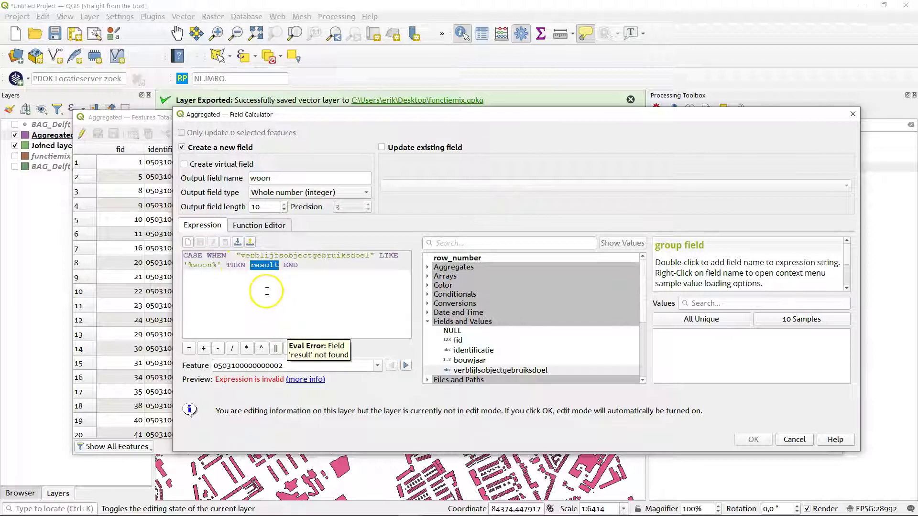
type("1")
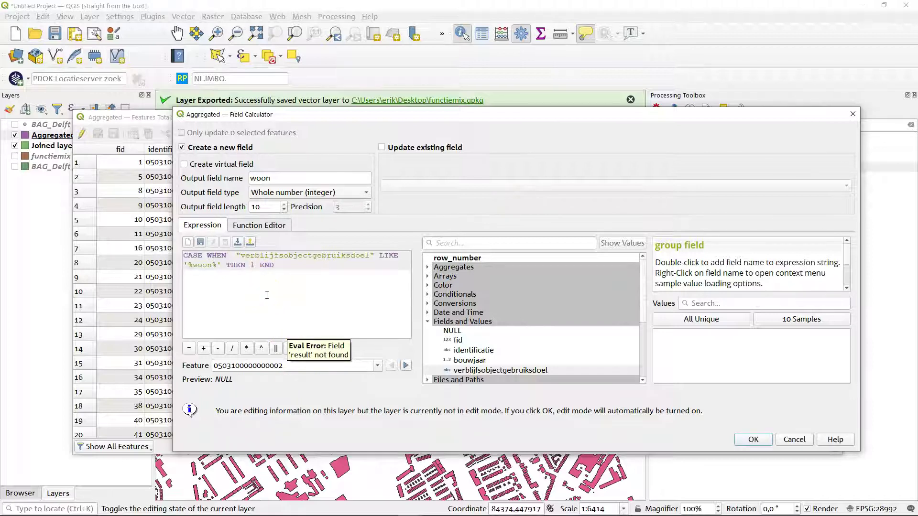
left_click(765, 440)
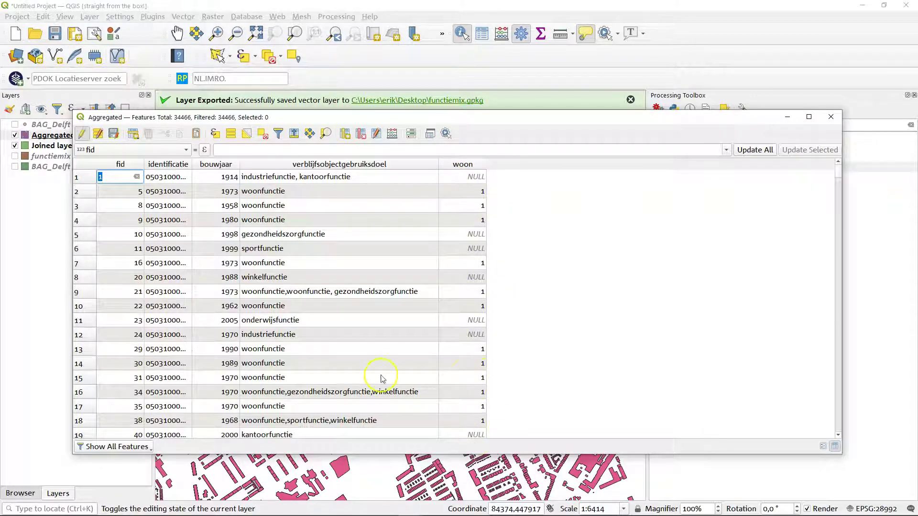
Step: Compare the woon values with the verblijfsobjectgebruiksdoel entries for single-function, mixed-function and shop buildings in the attribute table
left_click(284, 353)
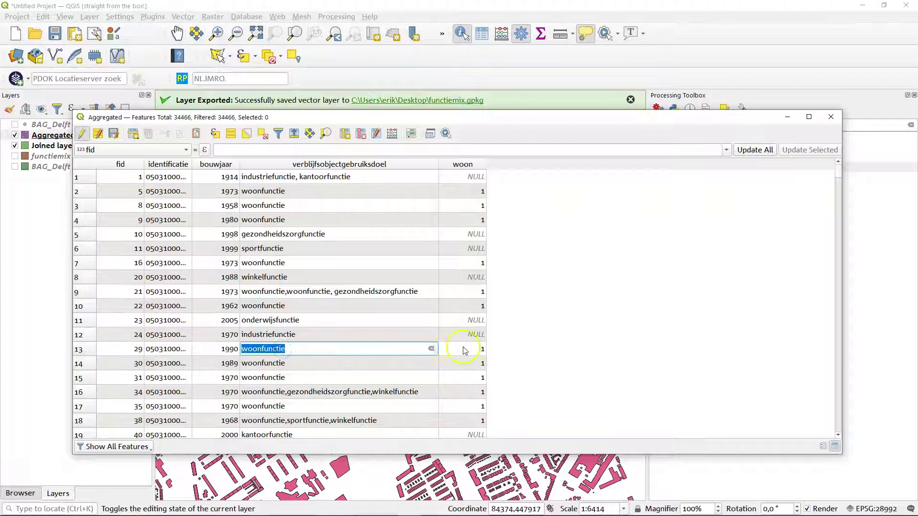
key("Tab")
left_click(305, 292)
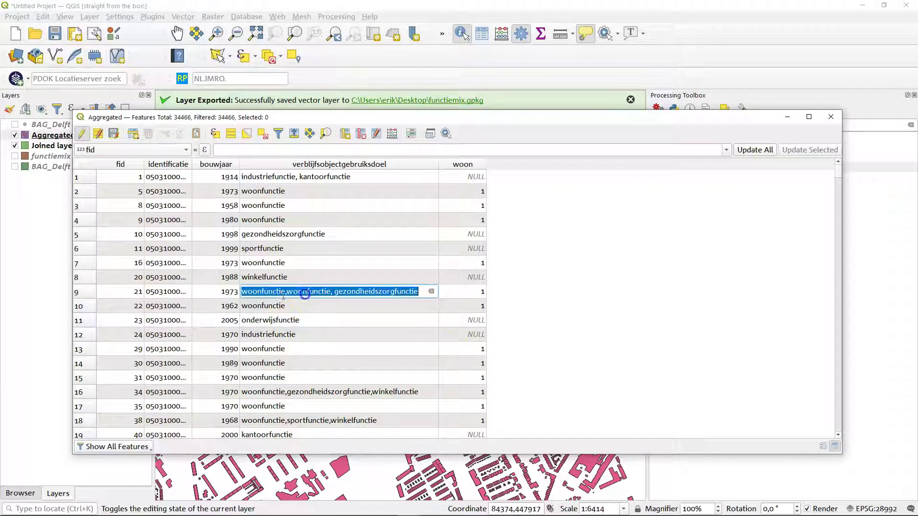
double_click(289, 293)
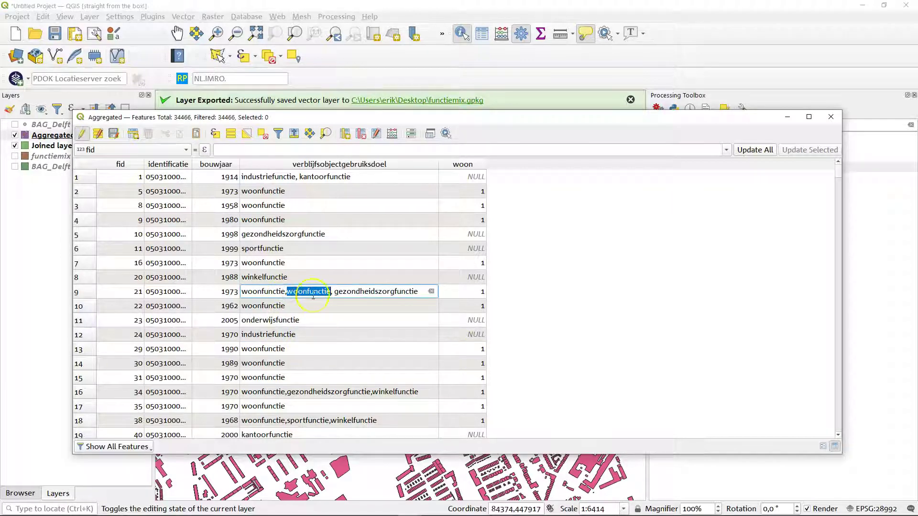
left_click(318, 280)
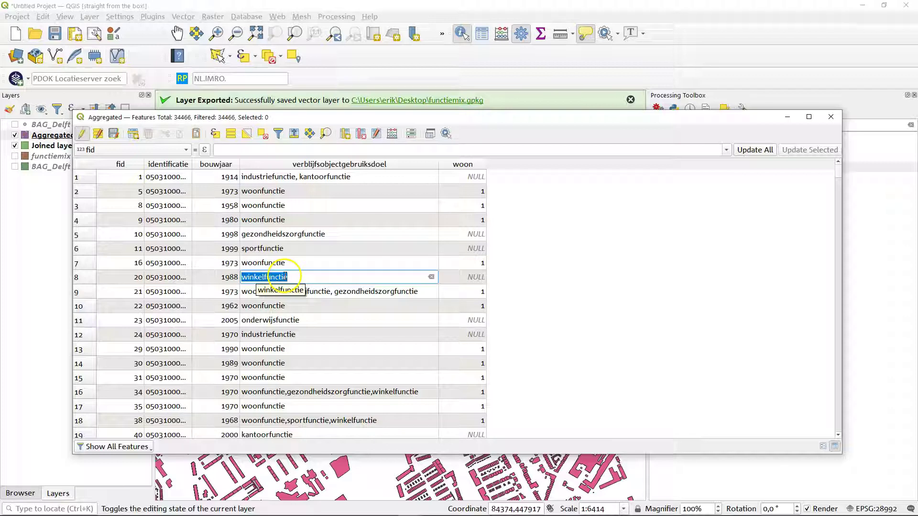
left_click(604, 281)
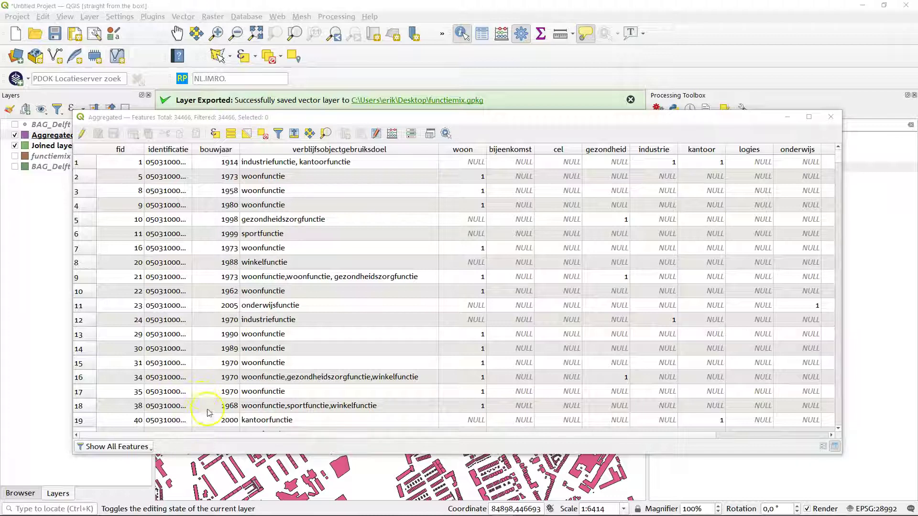
Step: Start editing the Aggregated layer and define a new whole-number field named functions in the field calculator
left_click_drag(207, 435, 459, 437)
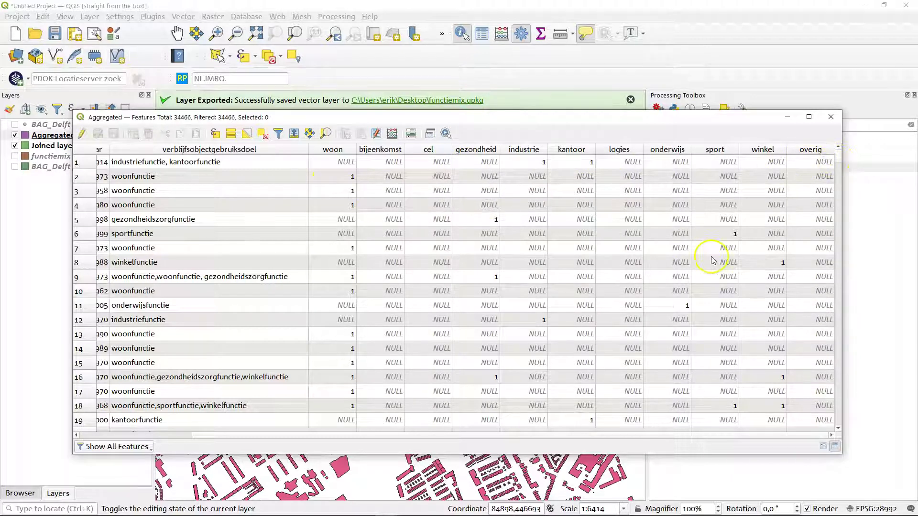
key("ctrl+e")
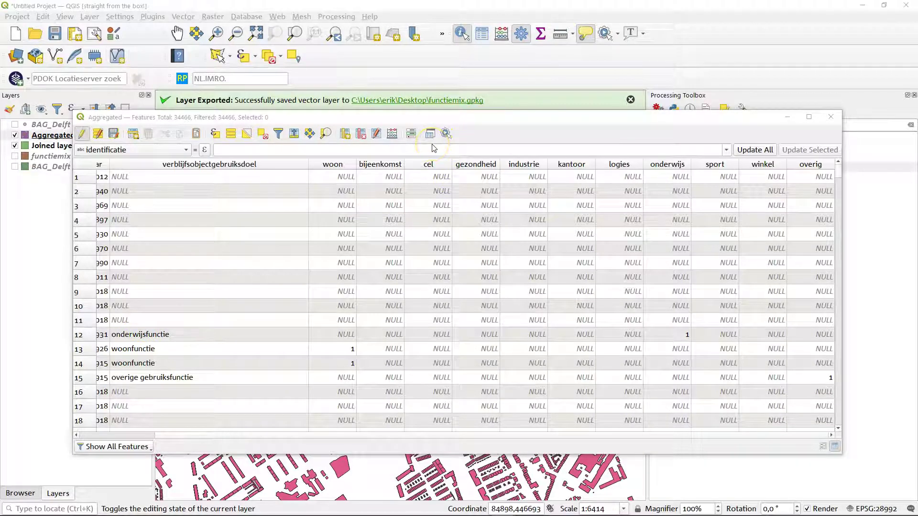
left_click(392, 135)
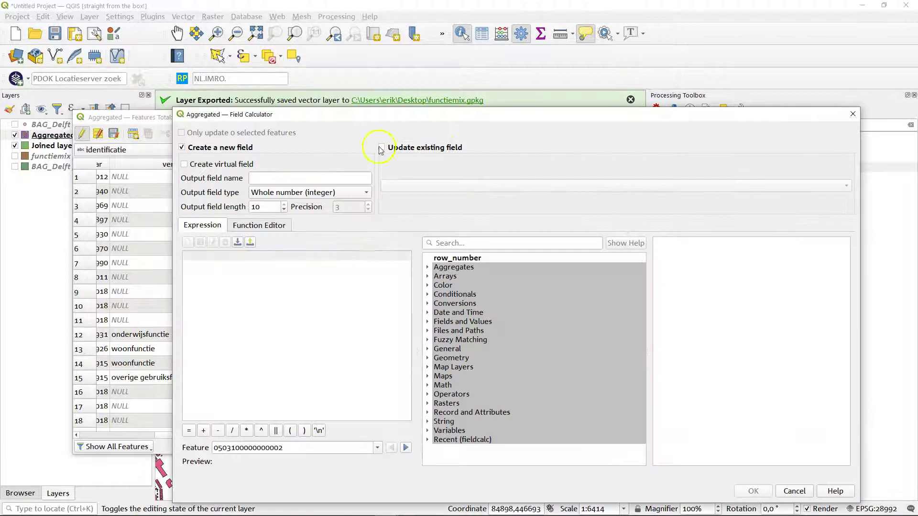
left_click(274, 177)
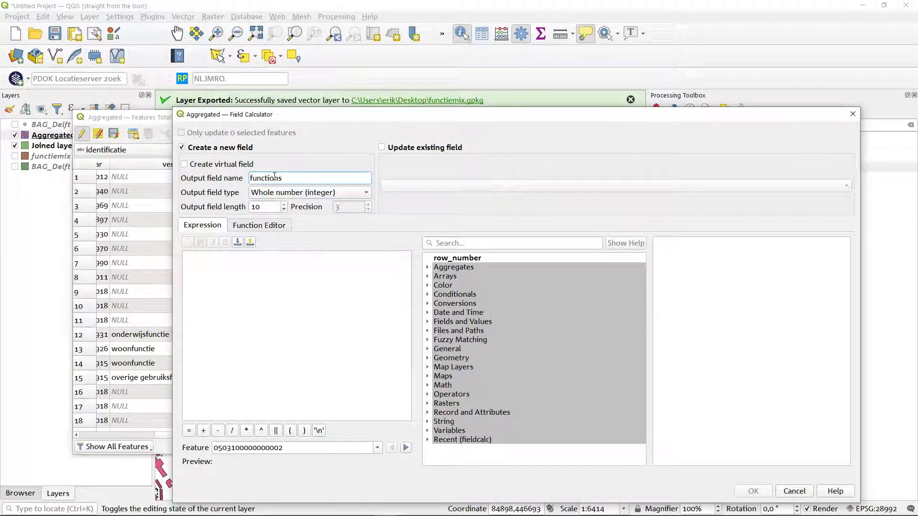
Step: Calculate the functions field with the recent array_sum expression over an array of all function fields from "woon" to "overig"
left_click(274, 275)
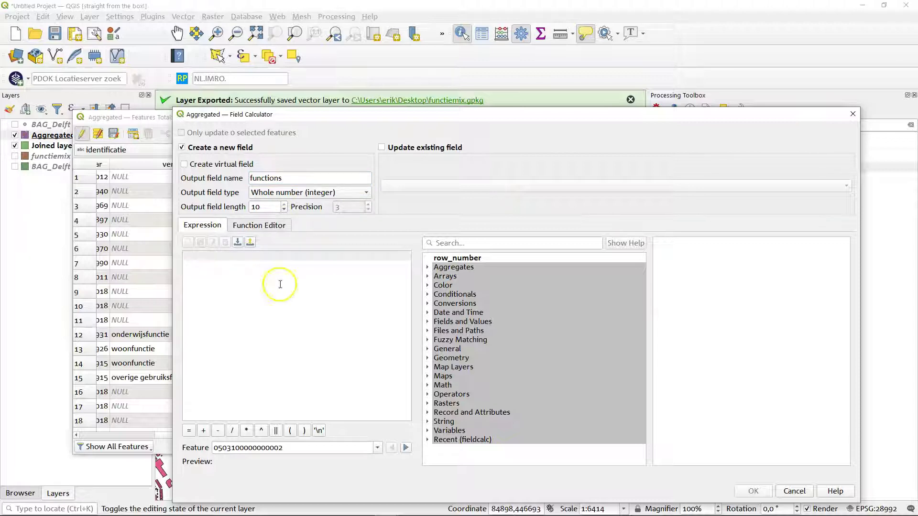
left_click(427, 439)
double_click(454, 448)
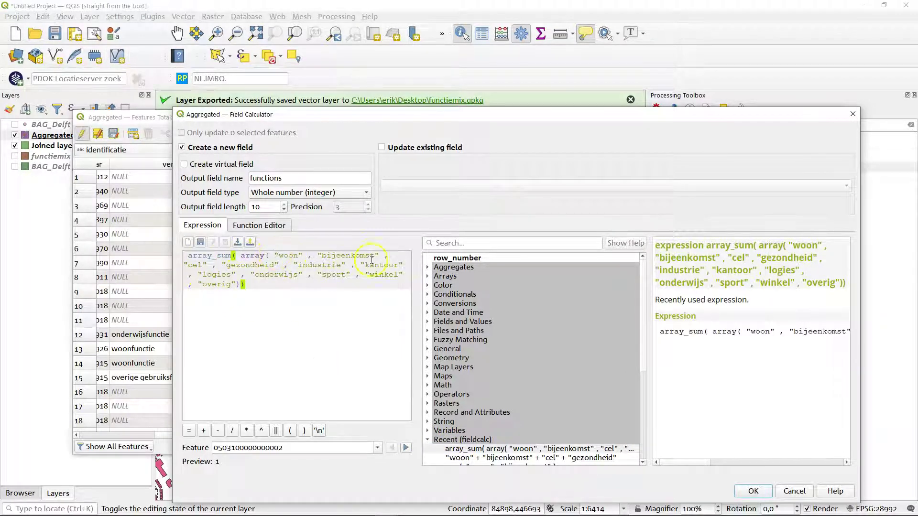
left_click(253, 335)
left_click_drag(403, 115, 378, 268)
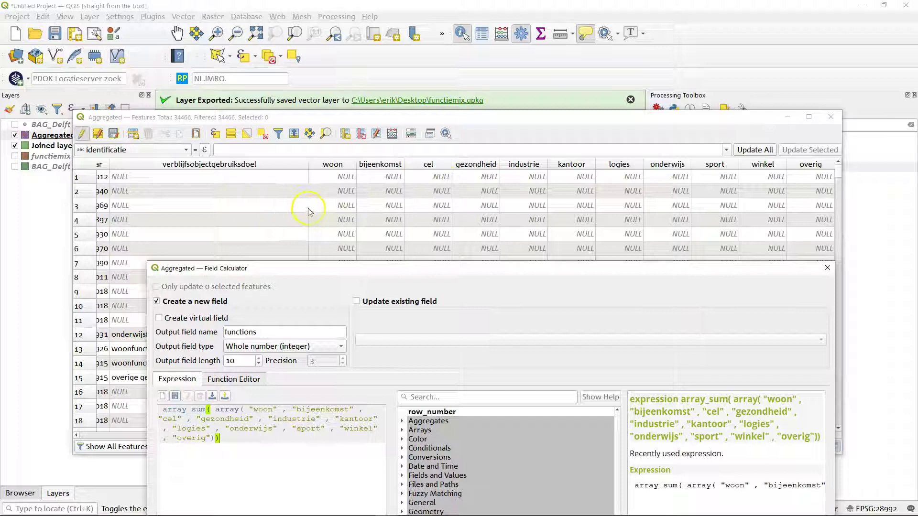
left_click_drag(397, 269, 398, 94)
left_click(315, 295)
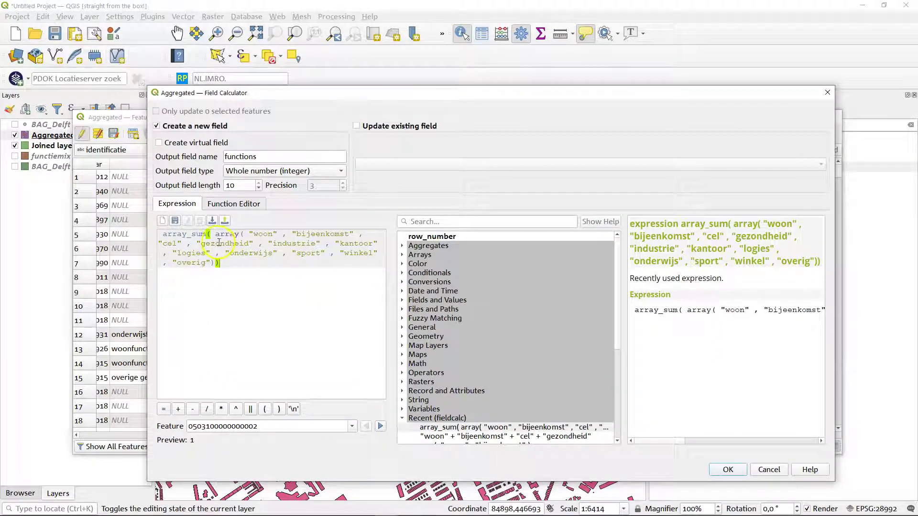
left_click(283, 315)
left_click(732, 469)
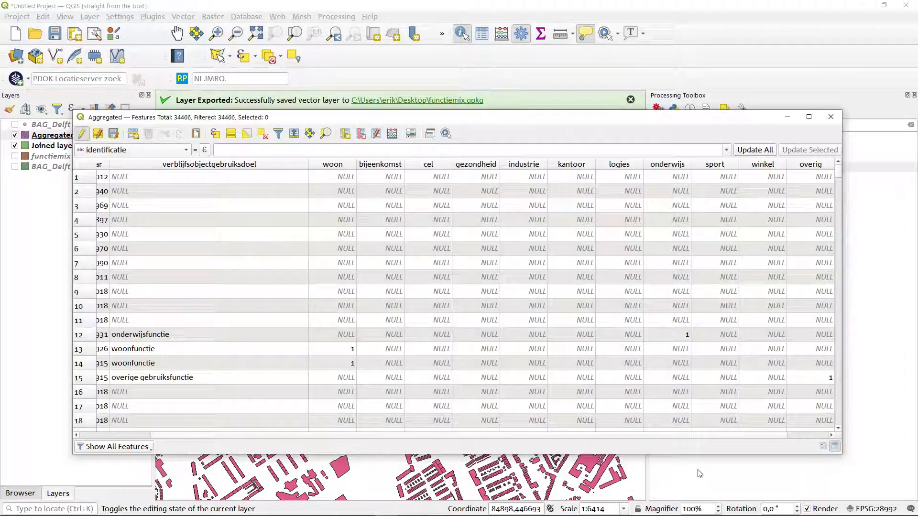
Step: Sort the attribute table by the new functions field from highest to lowest to check the sums
left_click(613, 449)
scroll(605, 438, "right", 1)
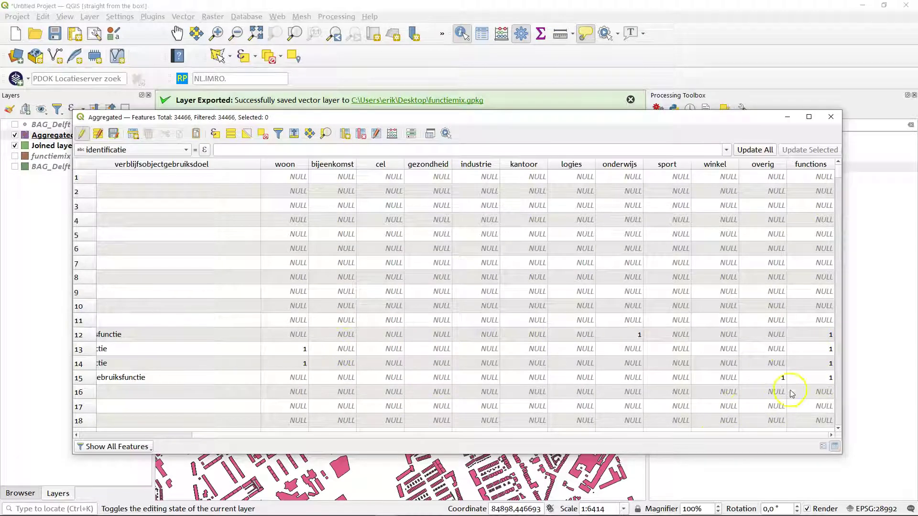
scroll(795, 385, "down", 2)
scroll(795, 378, "up", 2)
left_click(814, 165)
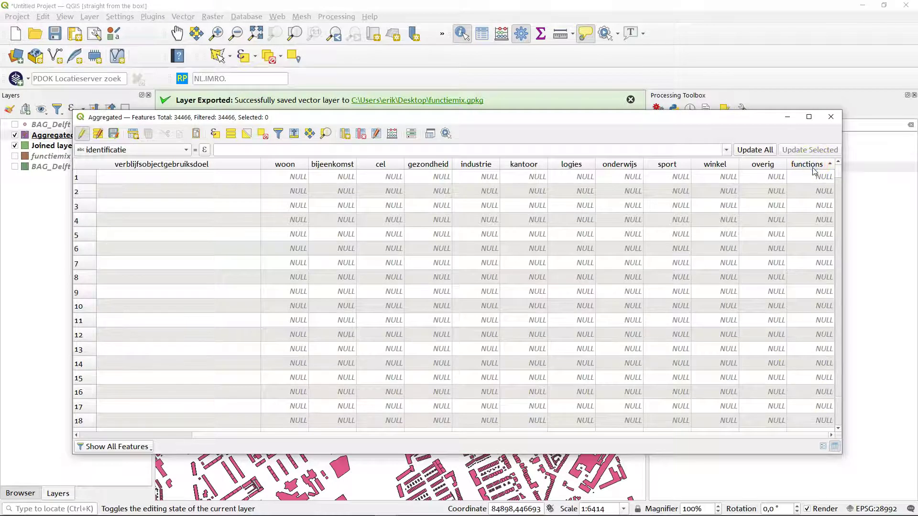
left_click(814, 165)
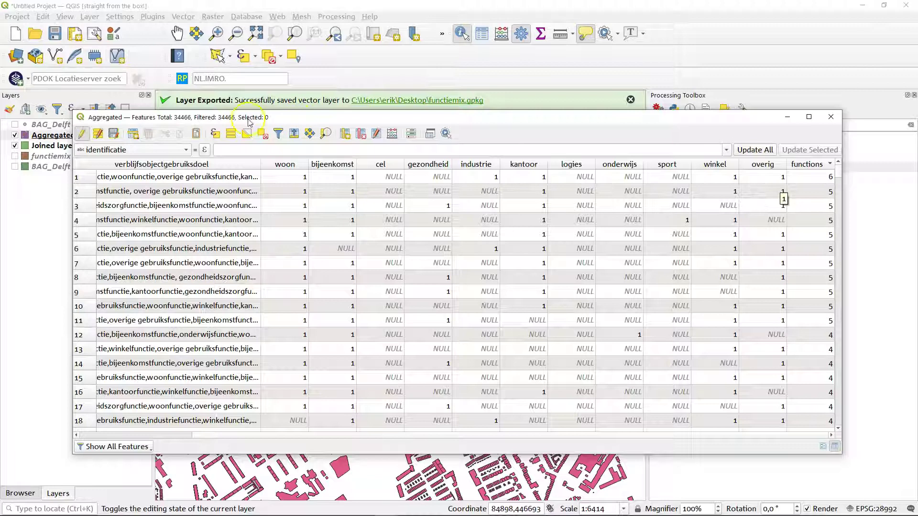
Step: Stop editing the Aggregated layer, save its changes and close the attribute table
left_click(82, 134)
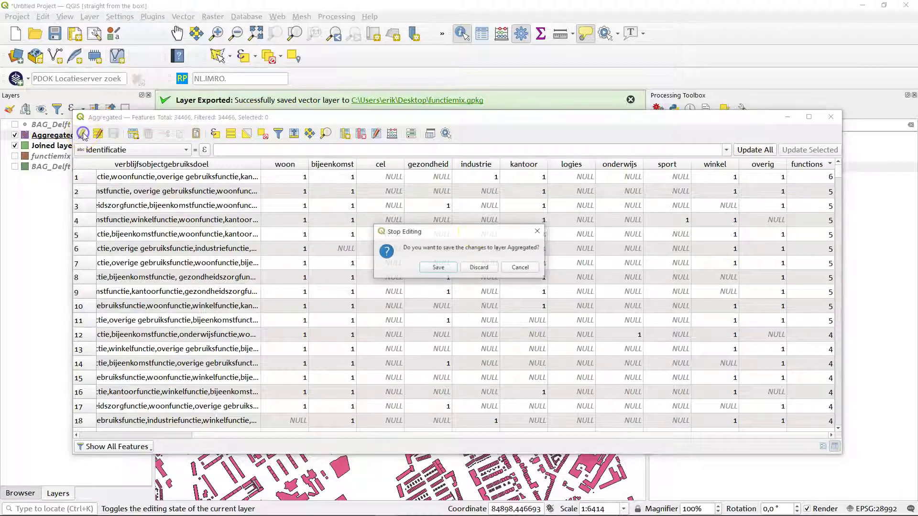
left_click(438, 268)
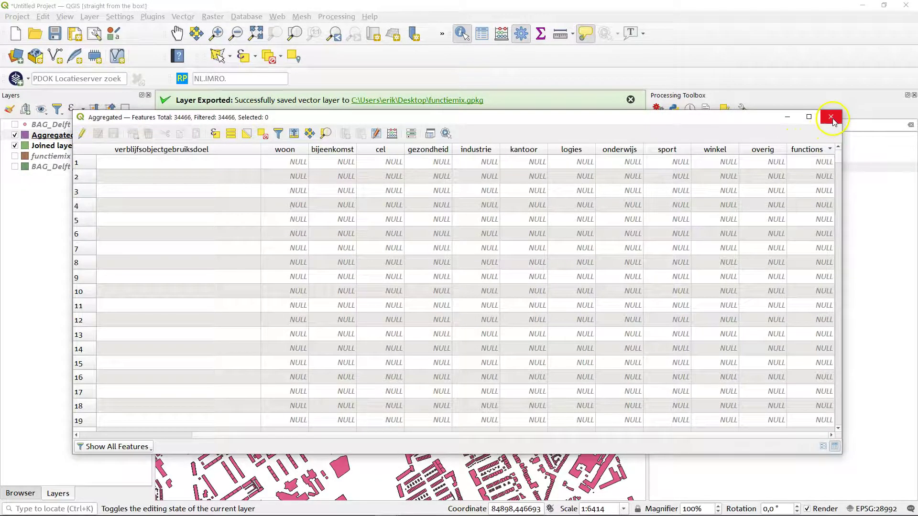
left_click(831, 117)
Step: Switch the Aggregated layer's styling to graduated symbols based on the functions field
left_click(53, 135)
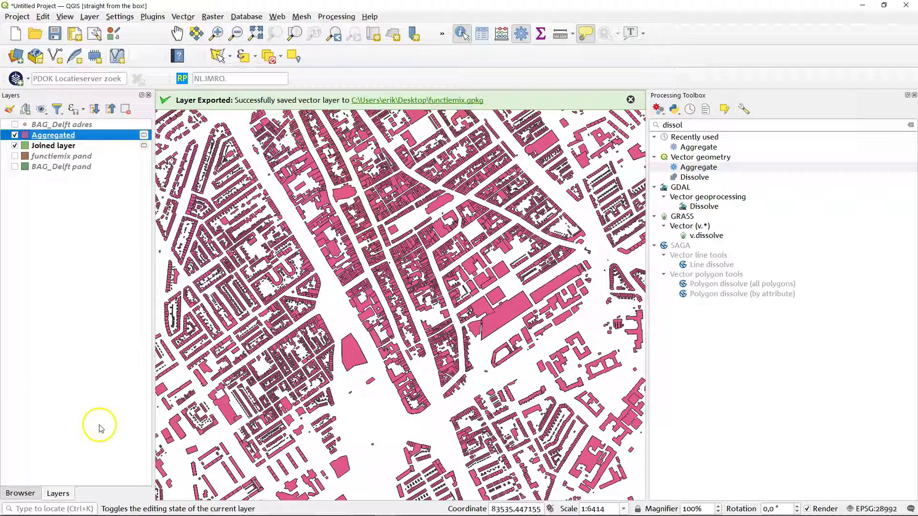
left_click(9, 109)
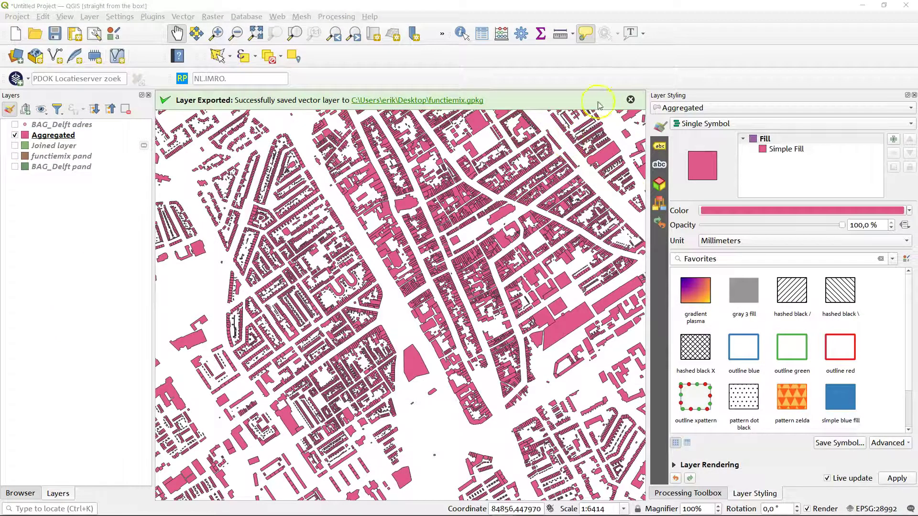
left_click(630, 101)
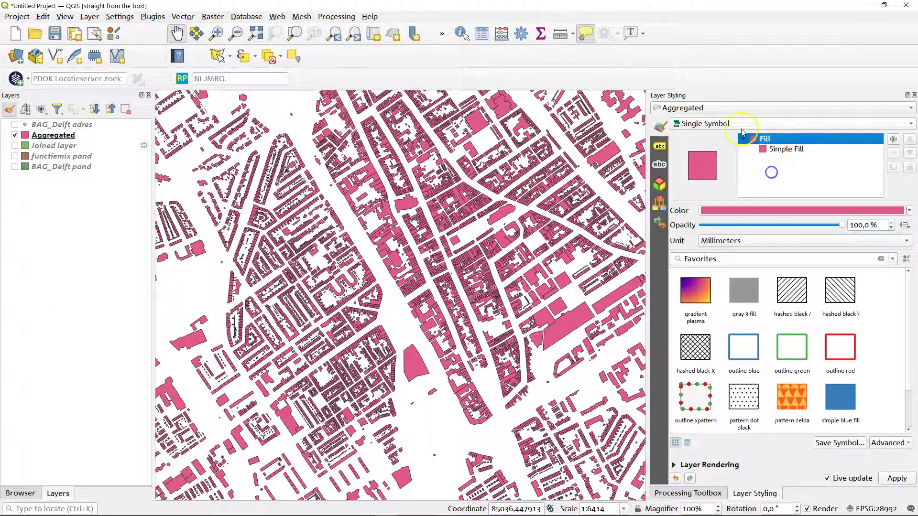
left_click(739, 124)
left_click(710, 142)
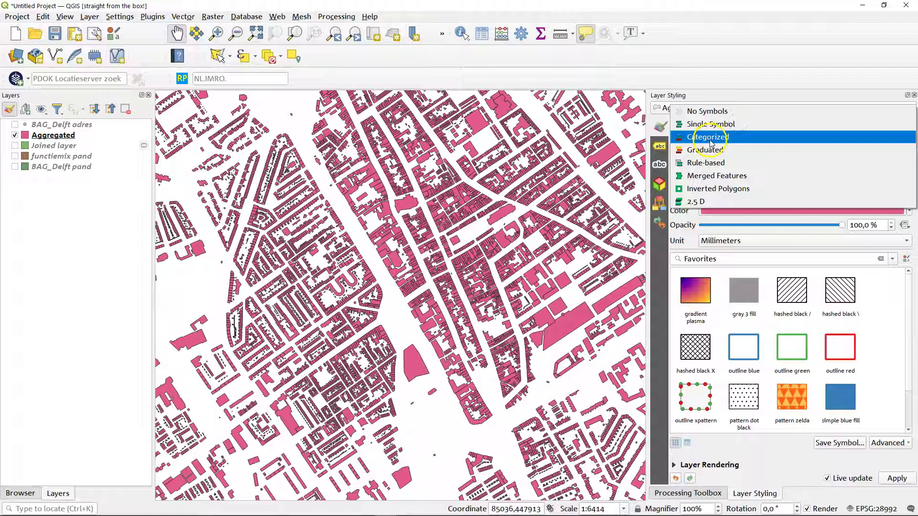
left_click(709, 149)
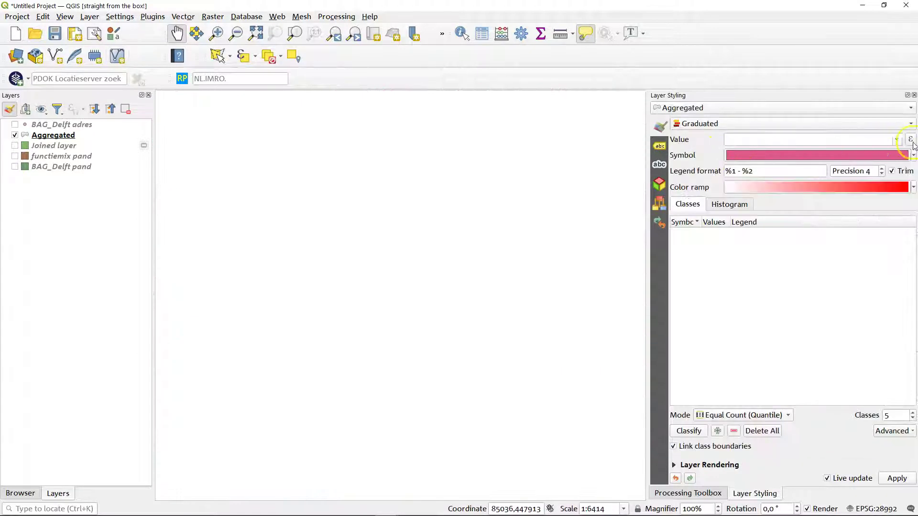
left_click(896, 139)
scroll(842, 181, "up", 1)
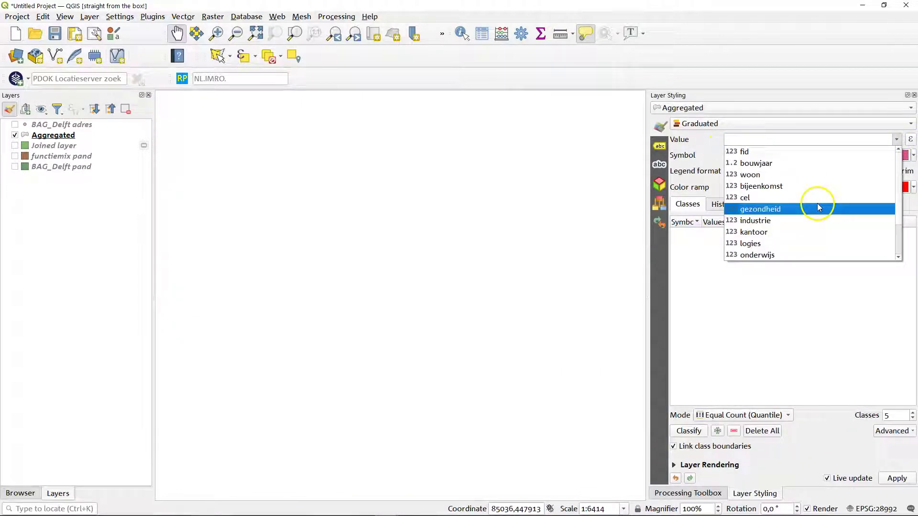
scroll(817, 206, "down", 2)
left_click(807, 253)
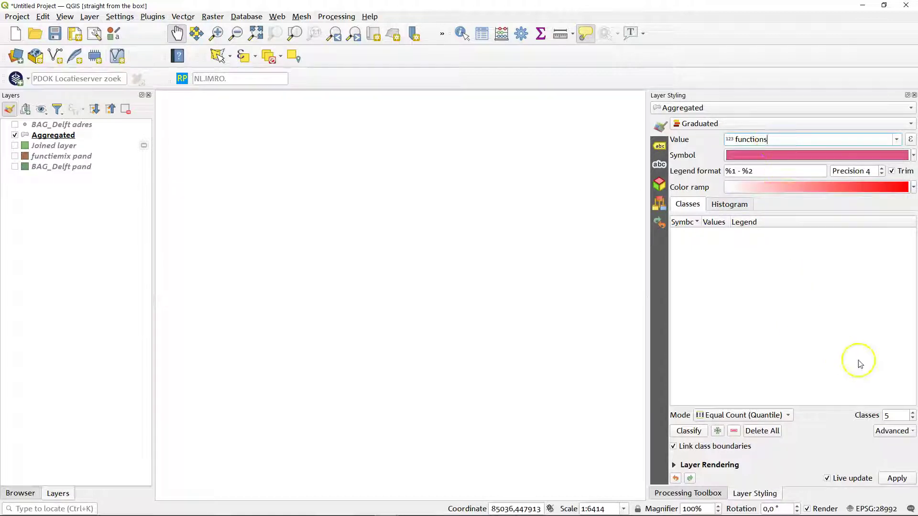
Step: Apply the Blues color ramp to the graduated style and reduce the number of classes to 3
left_click(912, 187)
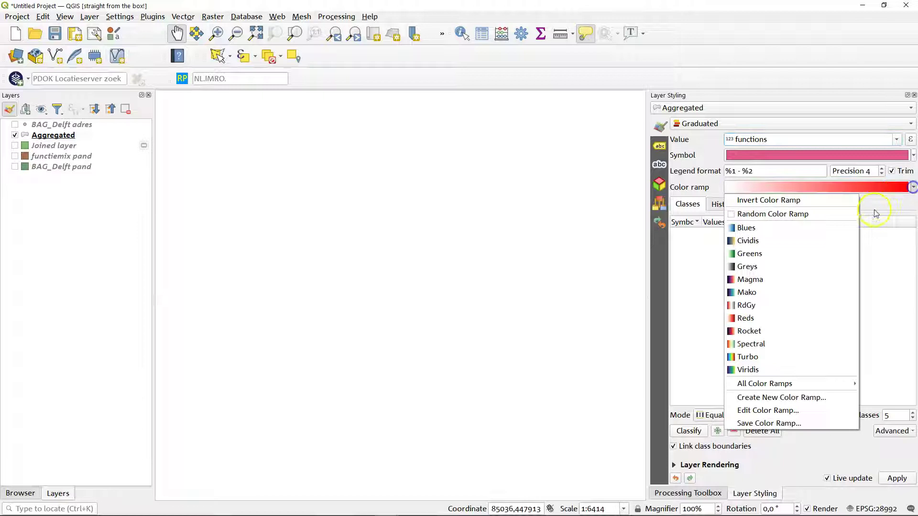
left_click(757, 228)
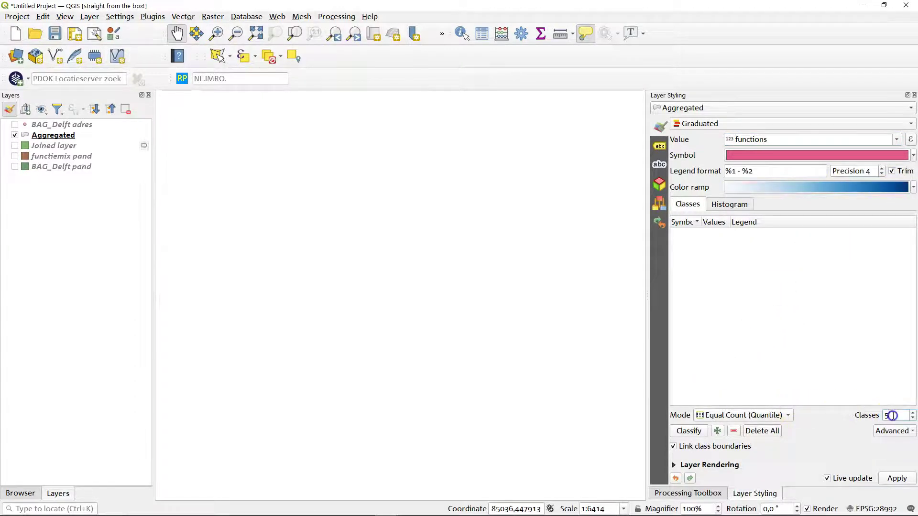
scroll(893, 416, "down", 1)
scroll(893, 415, "down", 1)
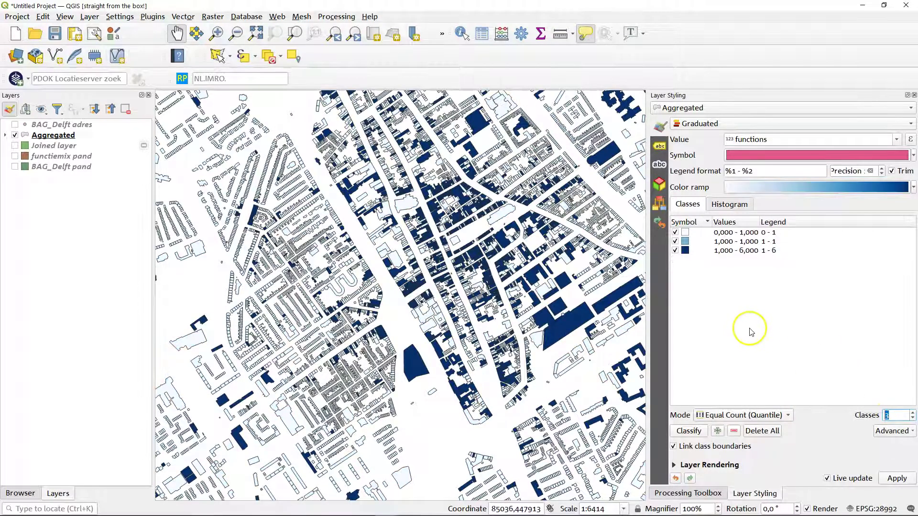
Step: Set the upper bound of the first class to 0, keeping its lower bound at 0
double_click(736, 232)
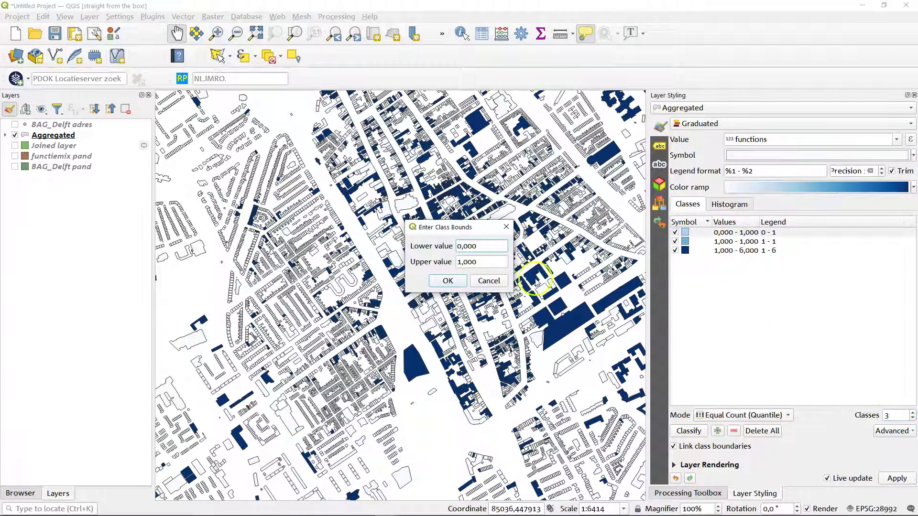
left_click_drag(507, 264, 422, 265)
type("0")
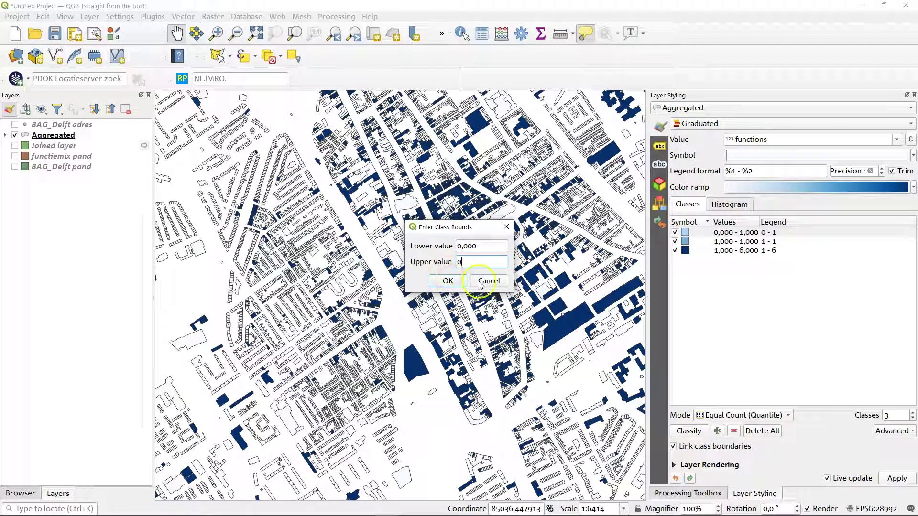
left_click(454, 281)
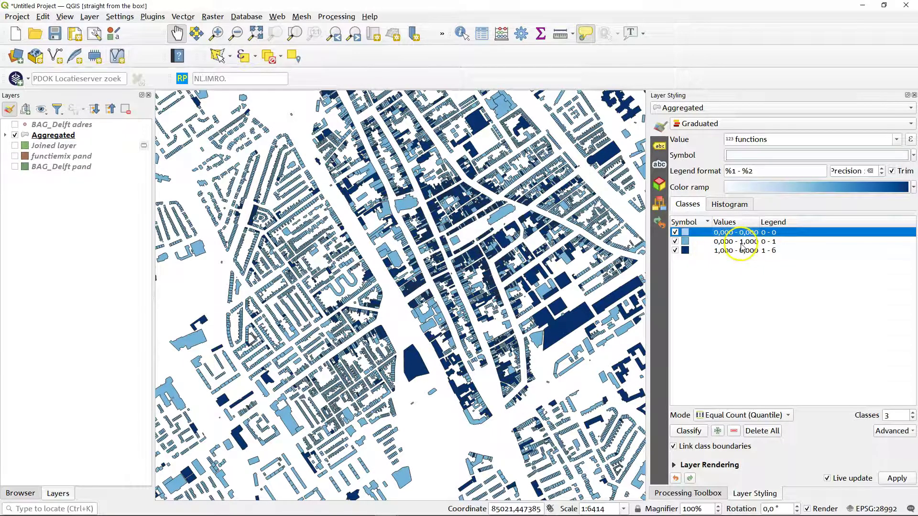
left_click(709, 300)
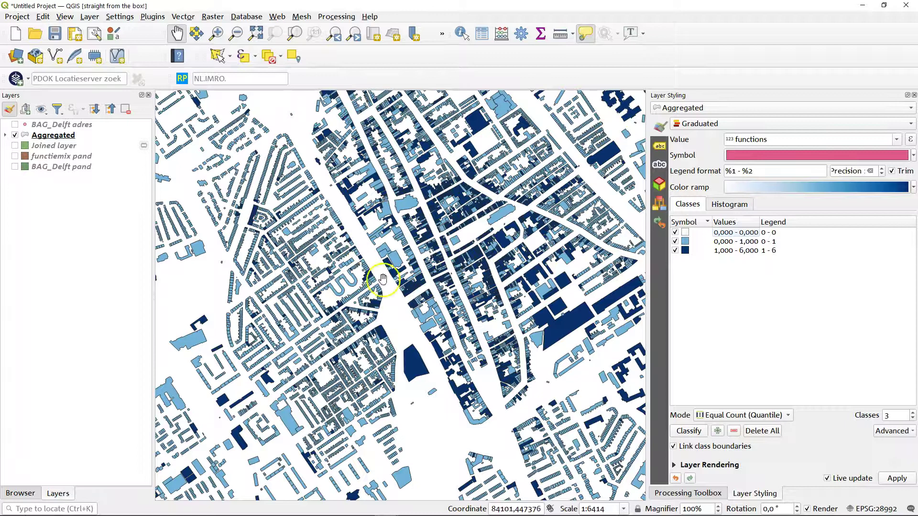
Step: Examine how buildings with one and with several functions are distributed over Delft's outer districts and the city centre
scroll(455, 247, "down", 1)
scroll(454, 247, "down", 1)
left_click_drag(392, 482, 440, 261)
scroll(440, 261, "up", 2)
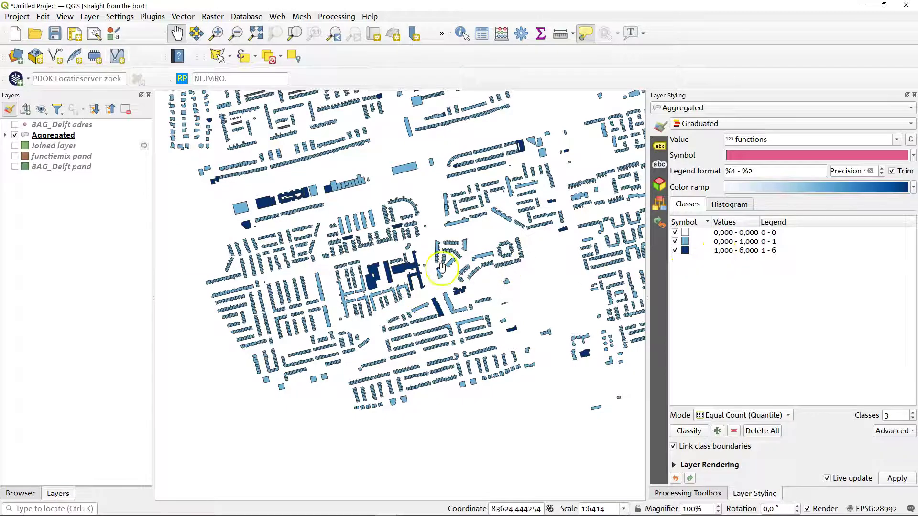
scroll(431, 265, "down", 2)
scroll(458, 181, "up", 1)
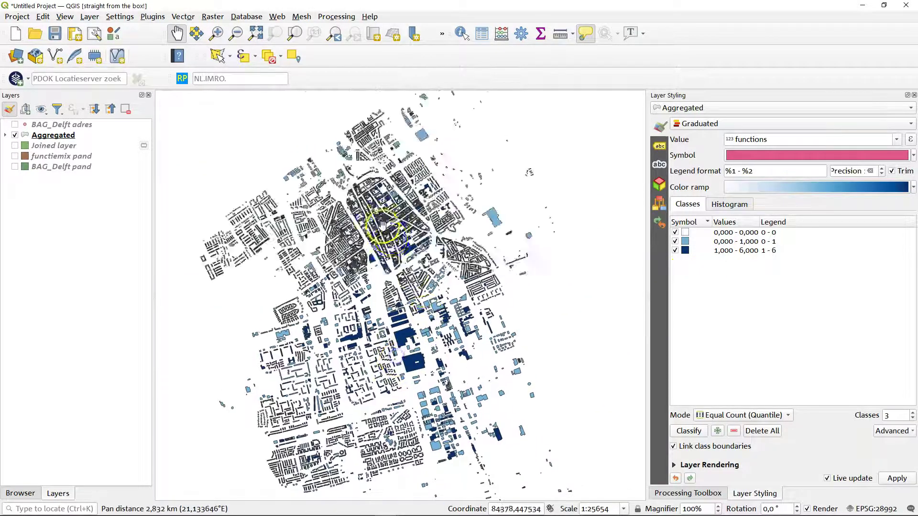
scroll(382, 210, "up", 2)
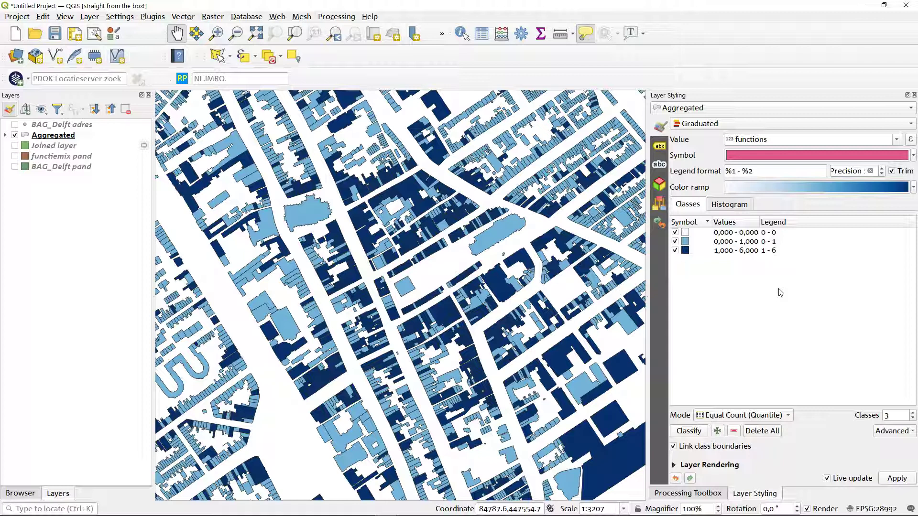
Step: Reopen the Aggregated attribute table, sort it by functions in descending order and narrow the verblijfsobjectgebruiksdoel column
right_click(53, 138)
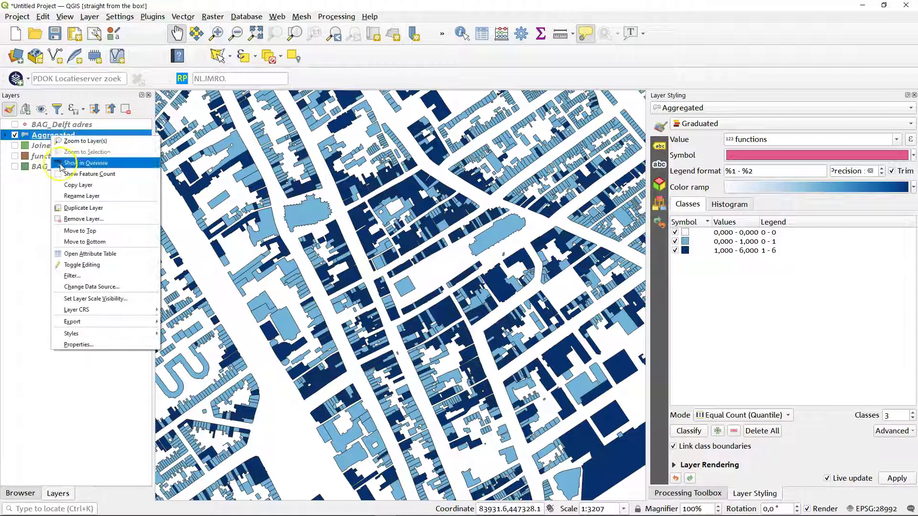
left_click(81, 253)
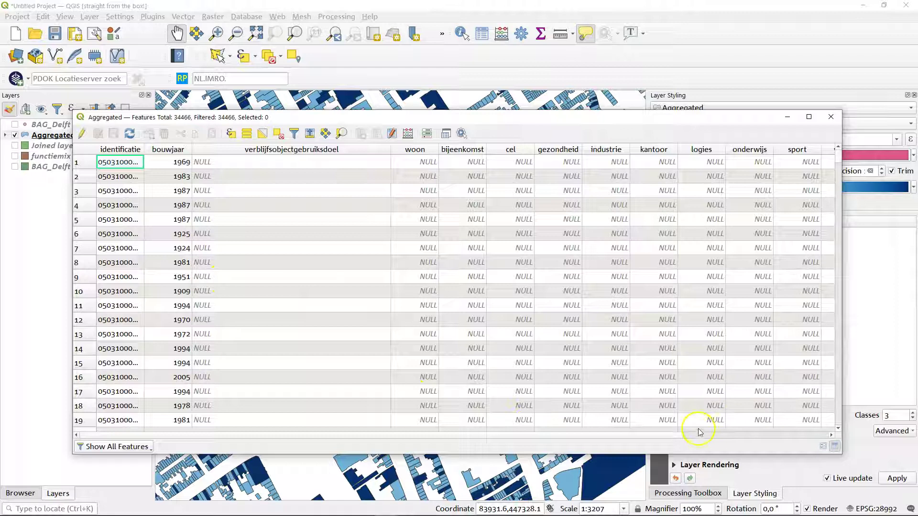
left_click(700, 434)
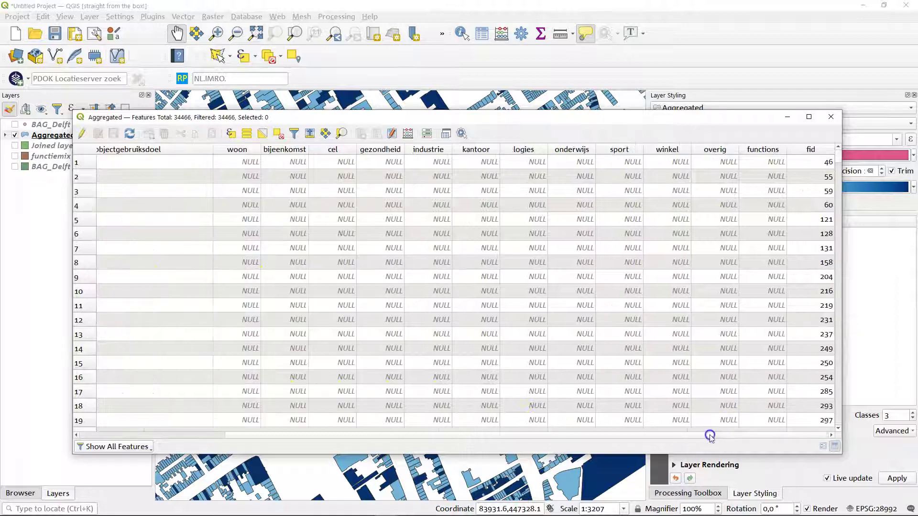
left_click(767, 151)
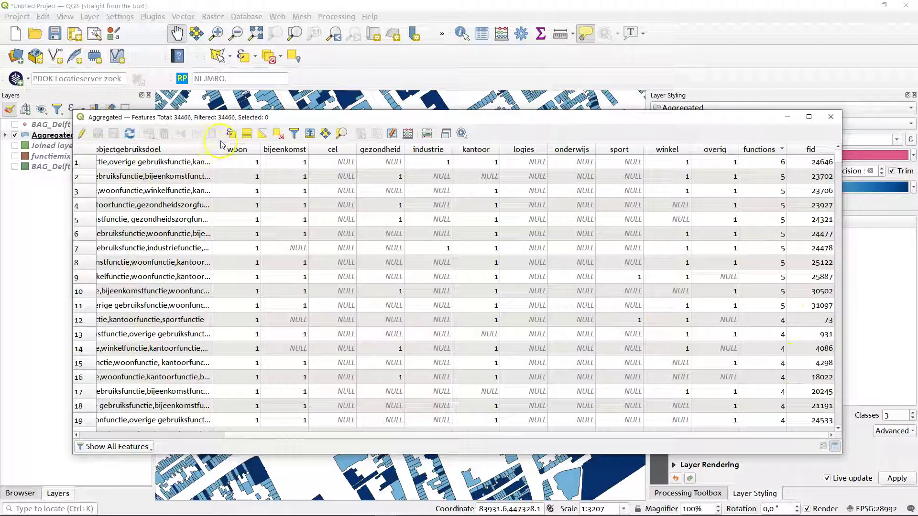
left_click_drag(212, 148, 196, 160)
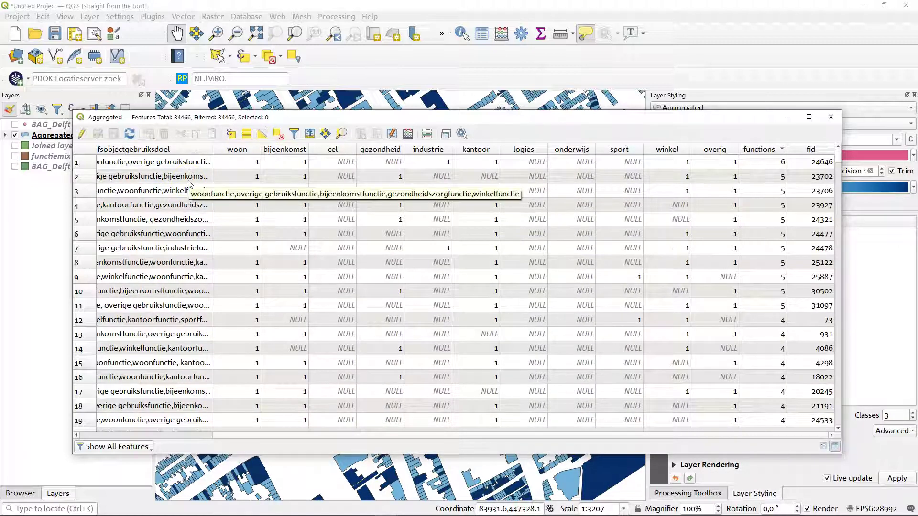